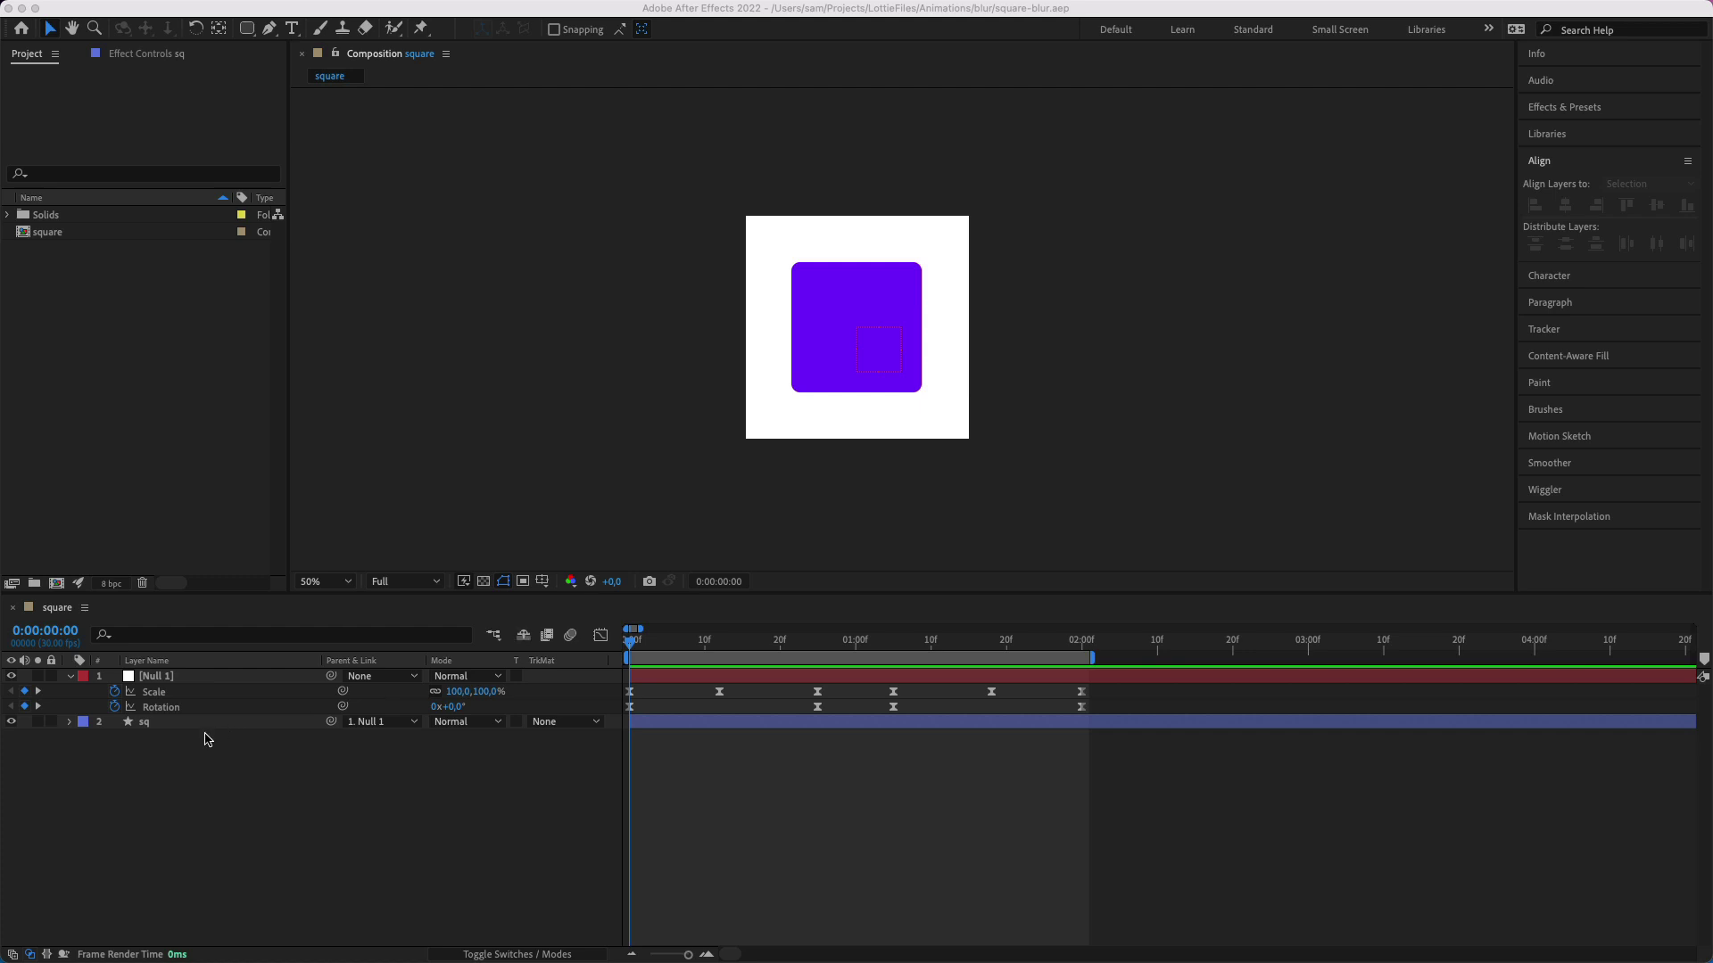
# - Collapse the Null 1 layer's properties and apply the Gaussian Blur effect to the sq layer
pyautogui.click(217, 724)
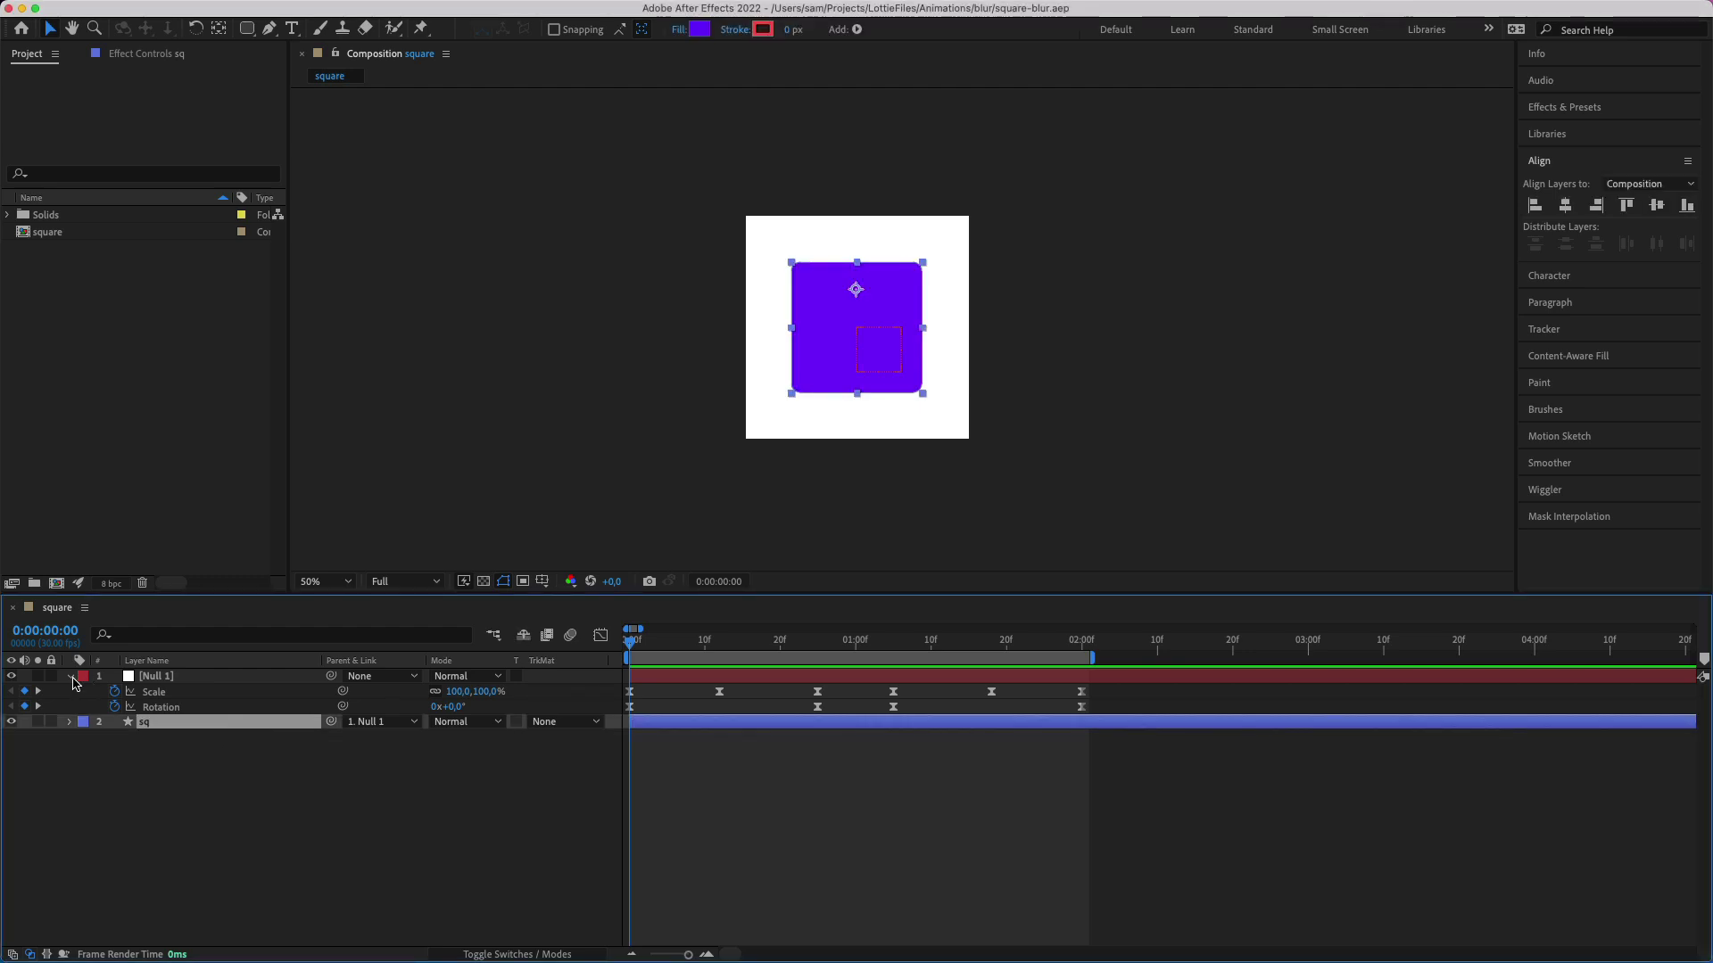
pyautogui.click(71, 678)
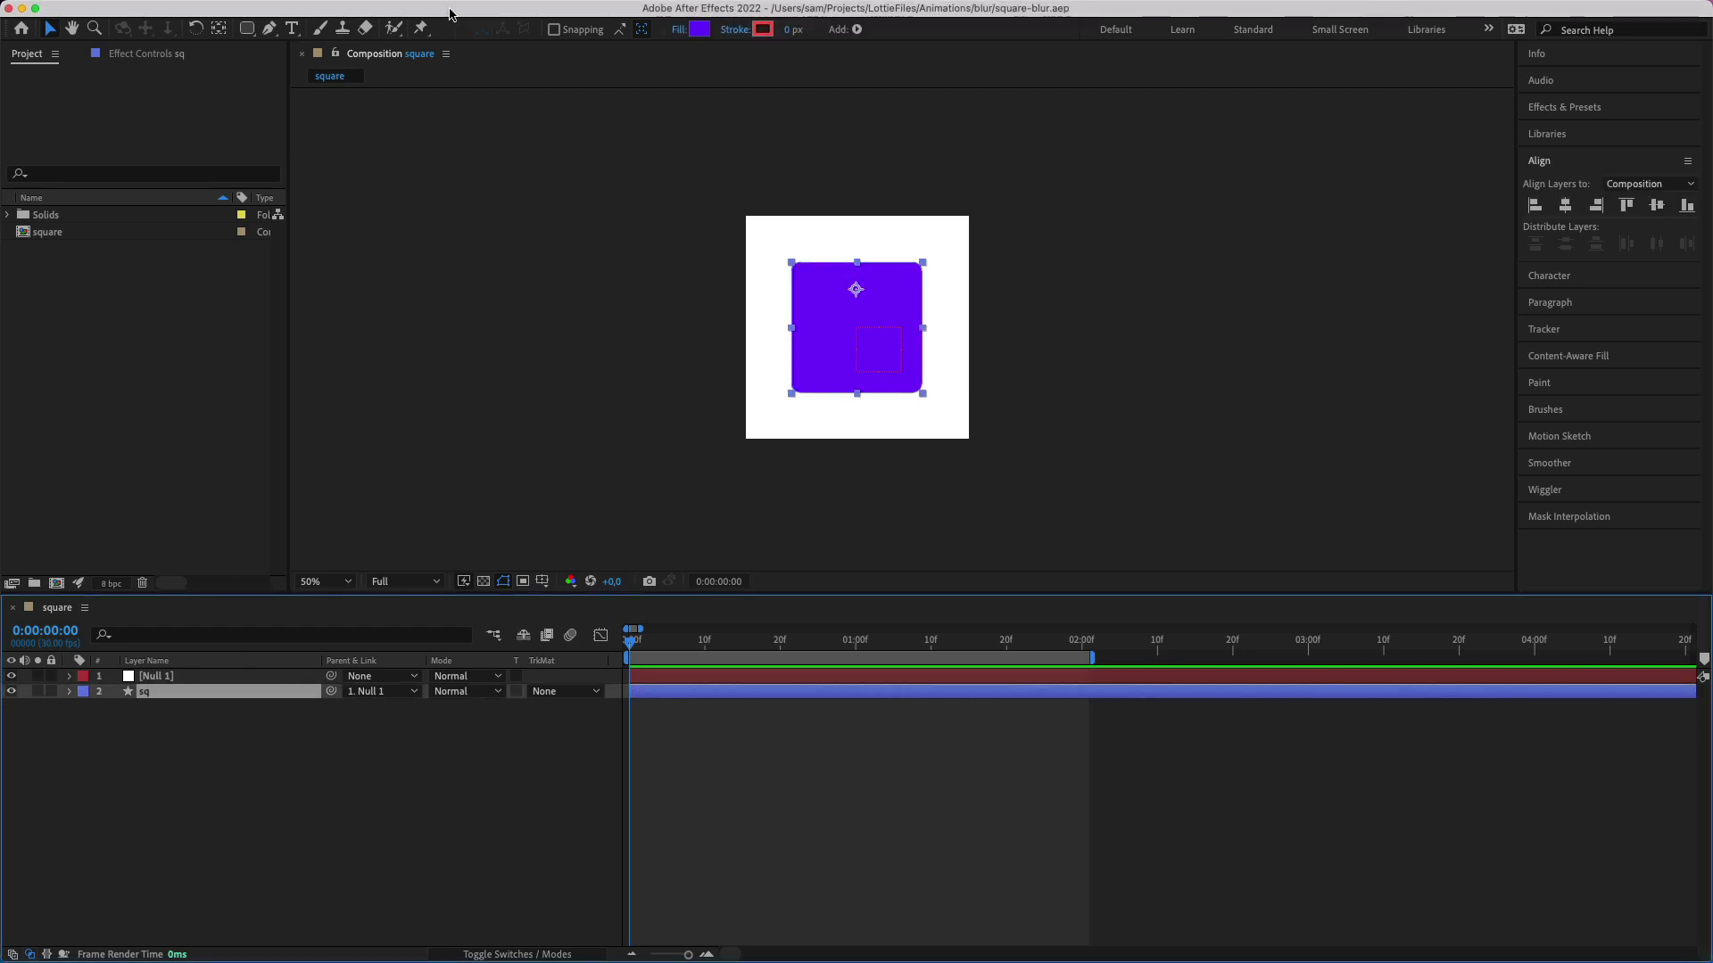
pyautogui.click(370, 10)
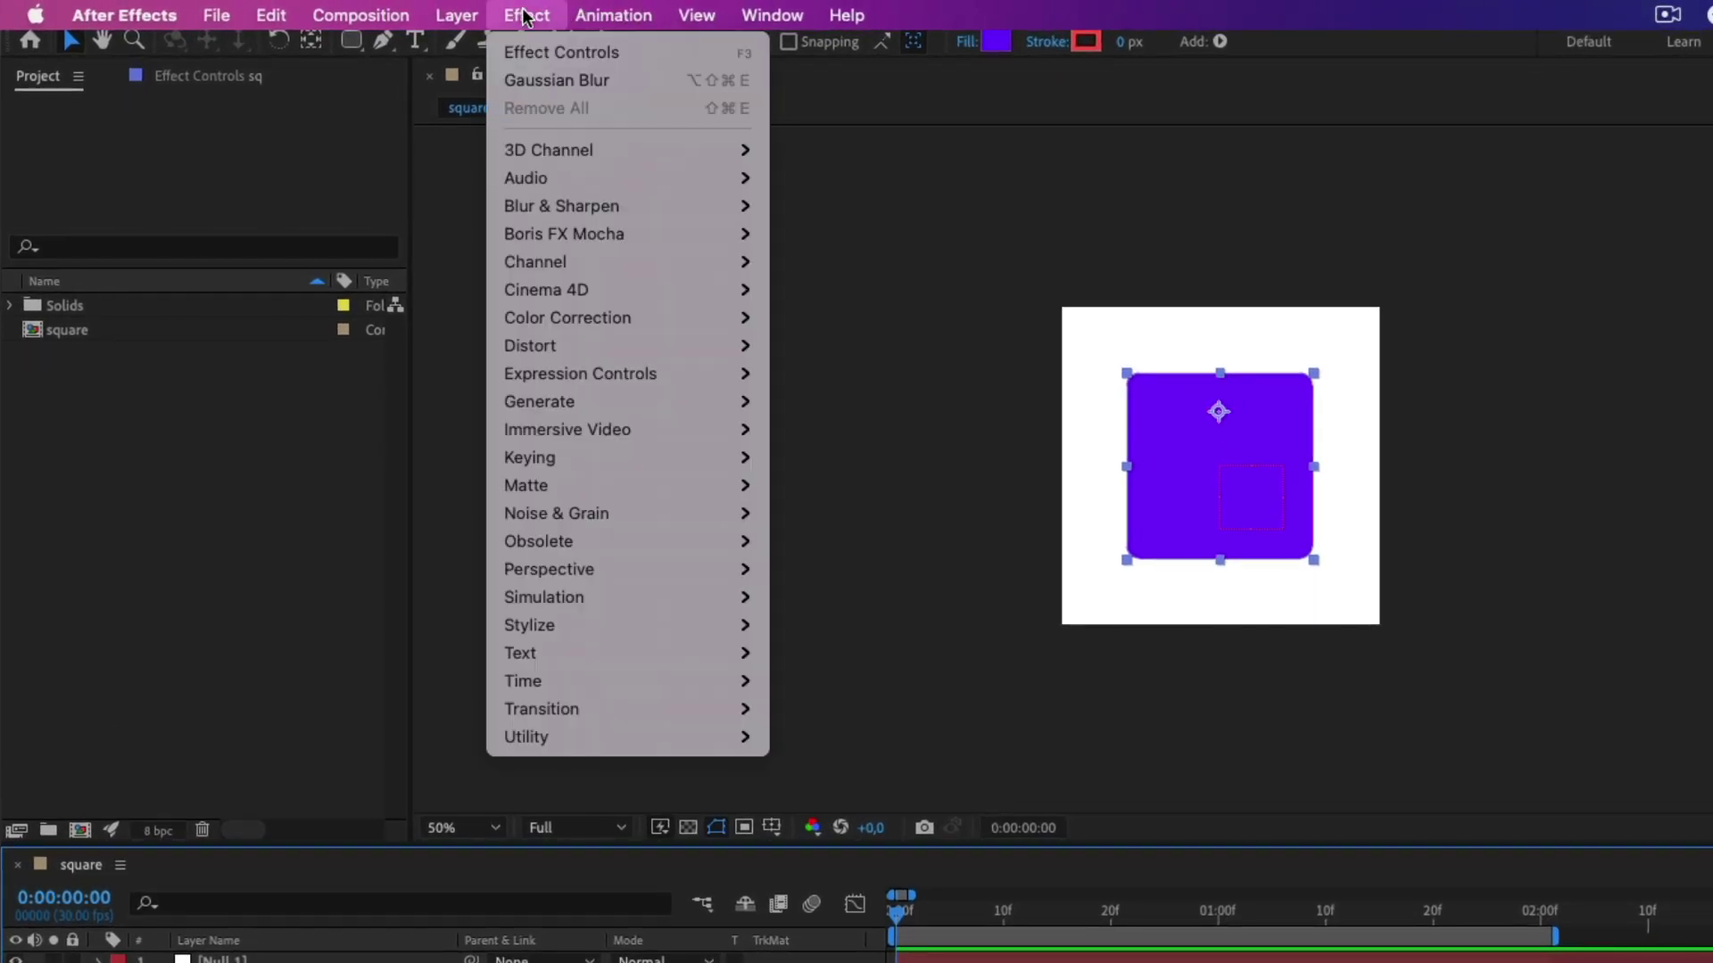
pyautogui.moveTo(673, 206)
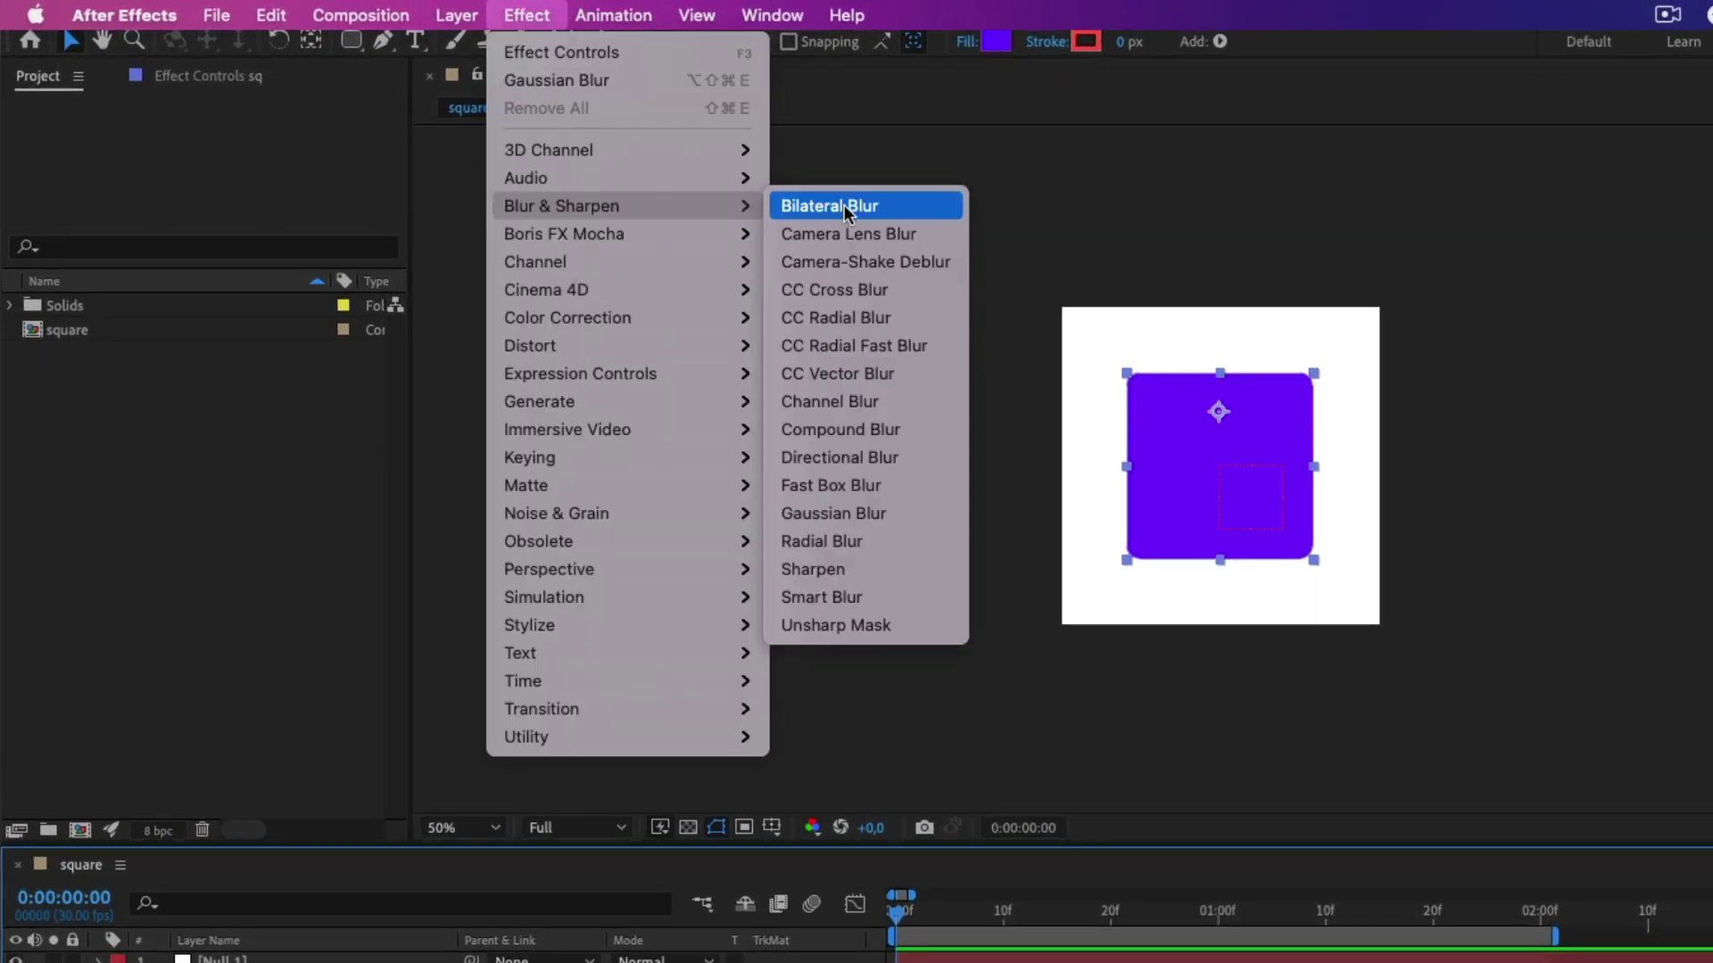
pyautogui.click(887, 520)
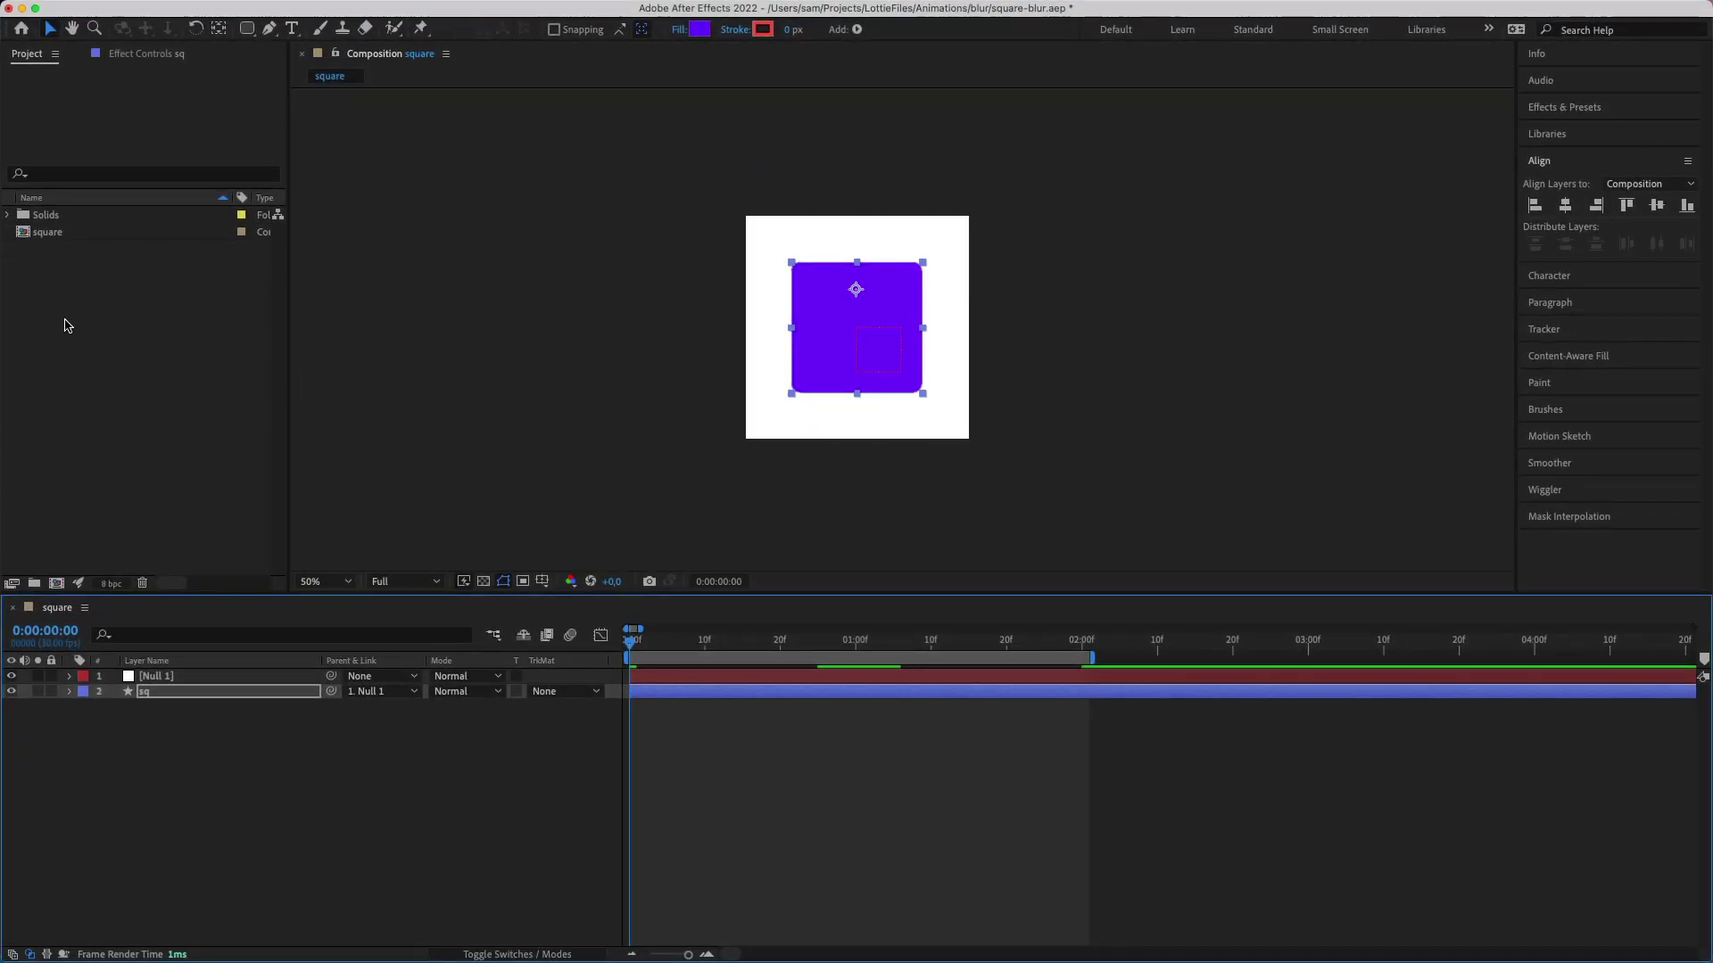
# - Expand sq's Gaussian Blur, set a starting Blurriness keyframe at 0:00, and reveal Null 1's Scale and Rotation keyframes
pyautogui.click(69, 691)
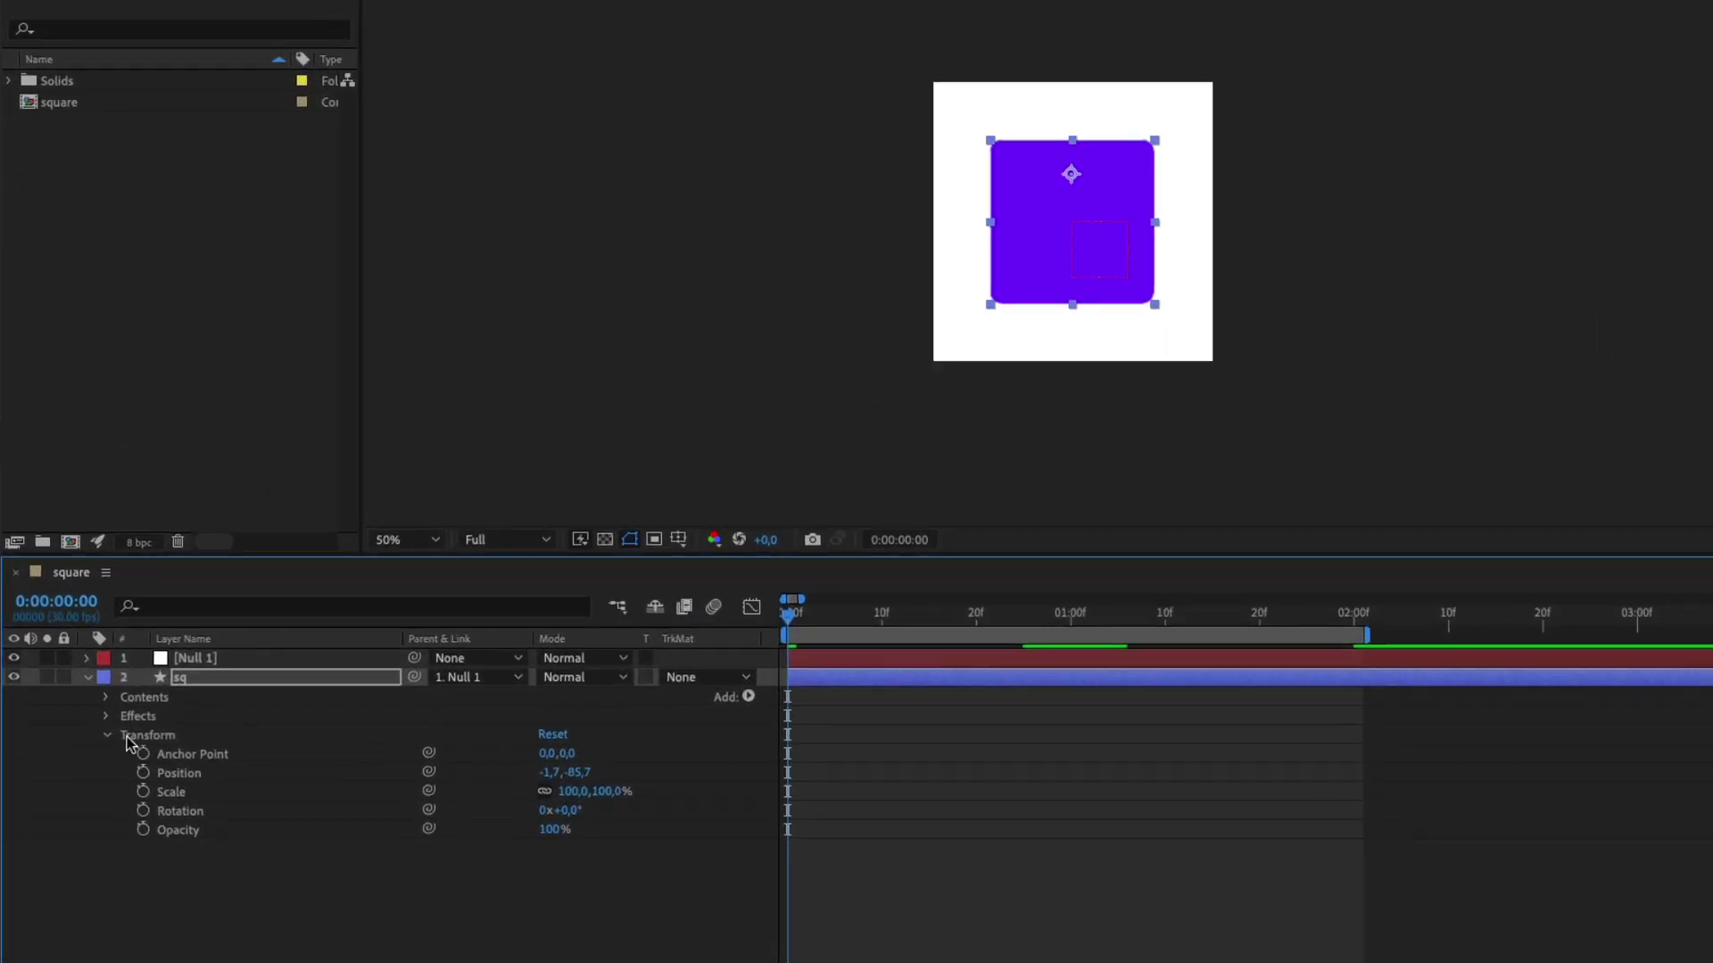
pyautogui.click(85, 736)
pyautogui.click(120, 712)
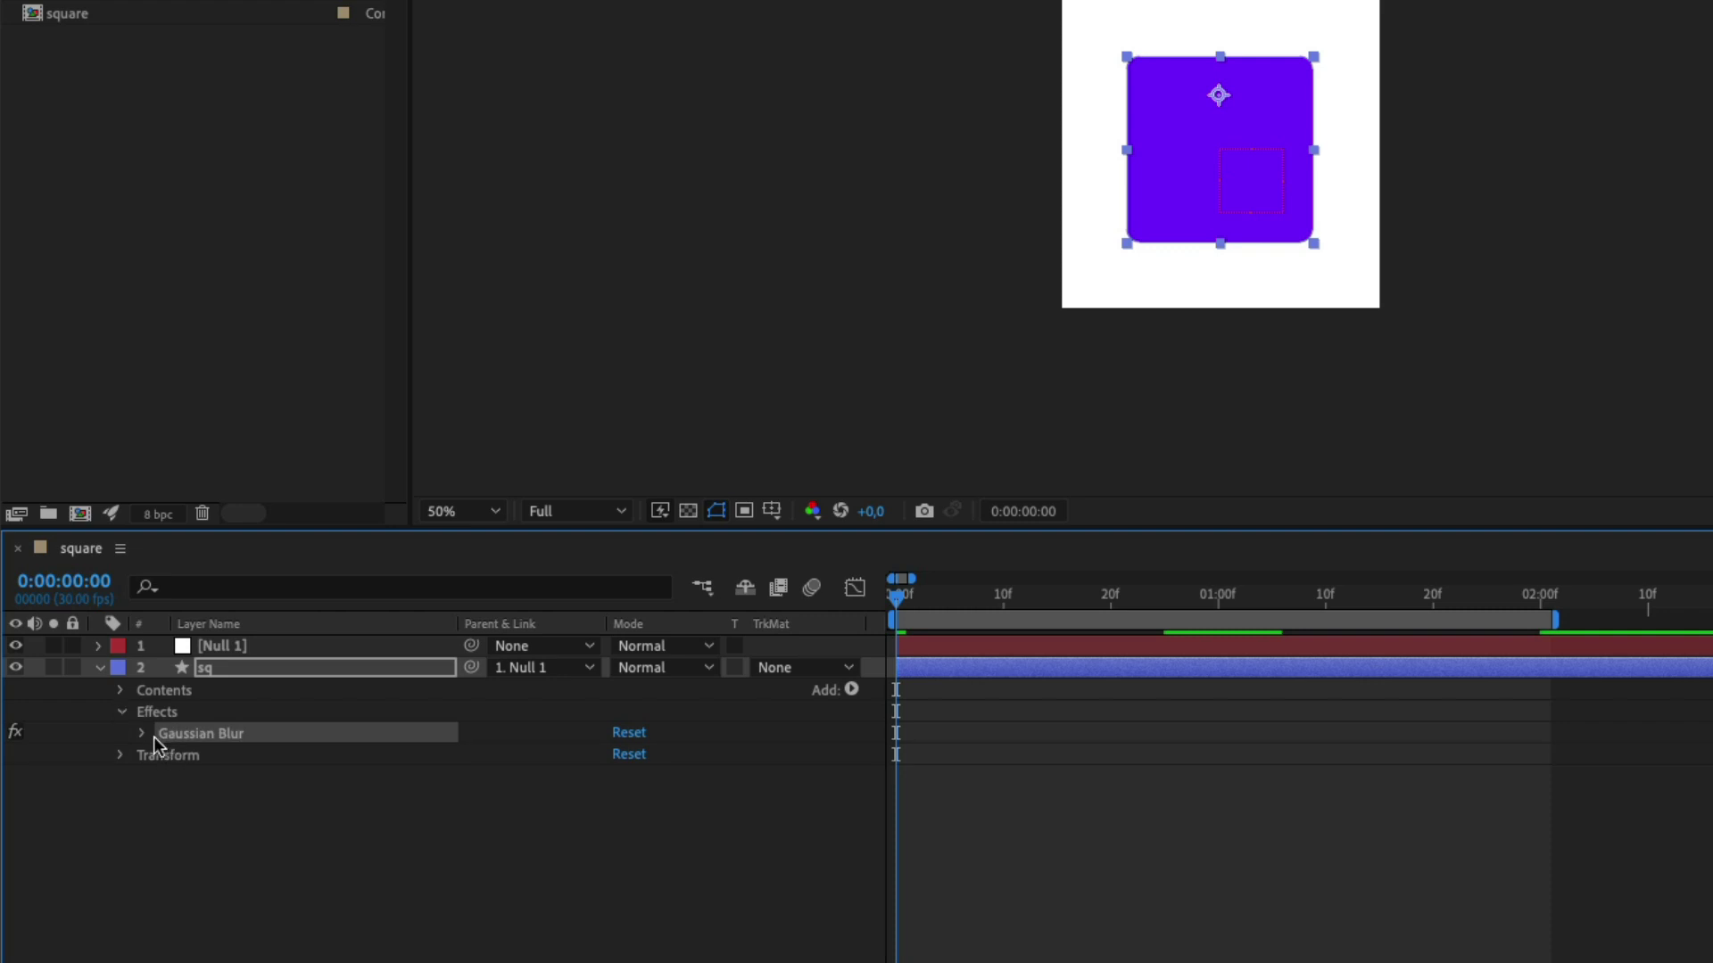
pyautogui.click(143, 734)
pyautogui.click(1163, 646)
pyautogui.press('u')
pyautogui.click(1194, 907)
pyautogui.press('BackSpace')
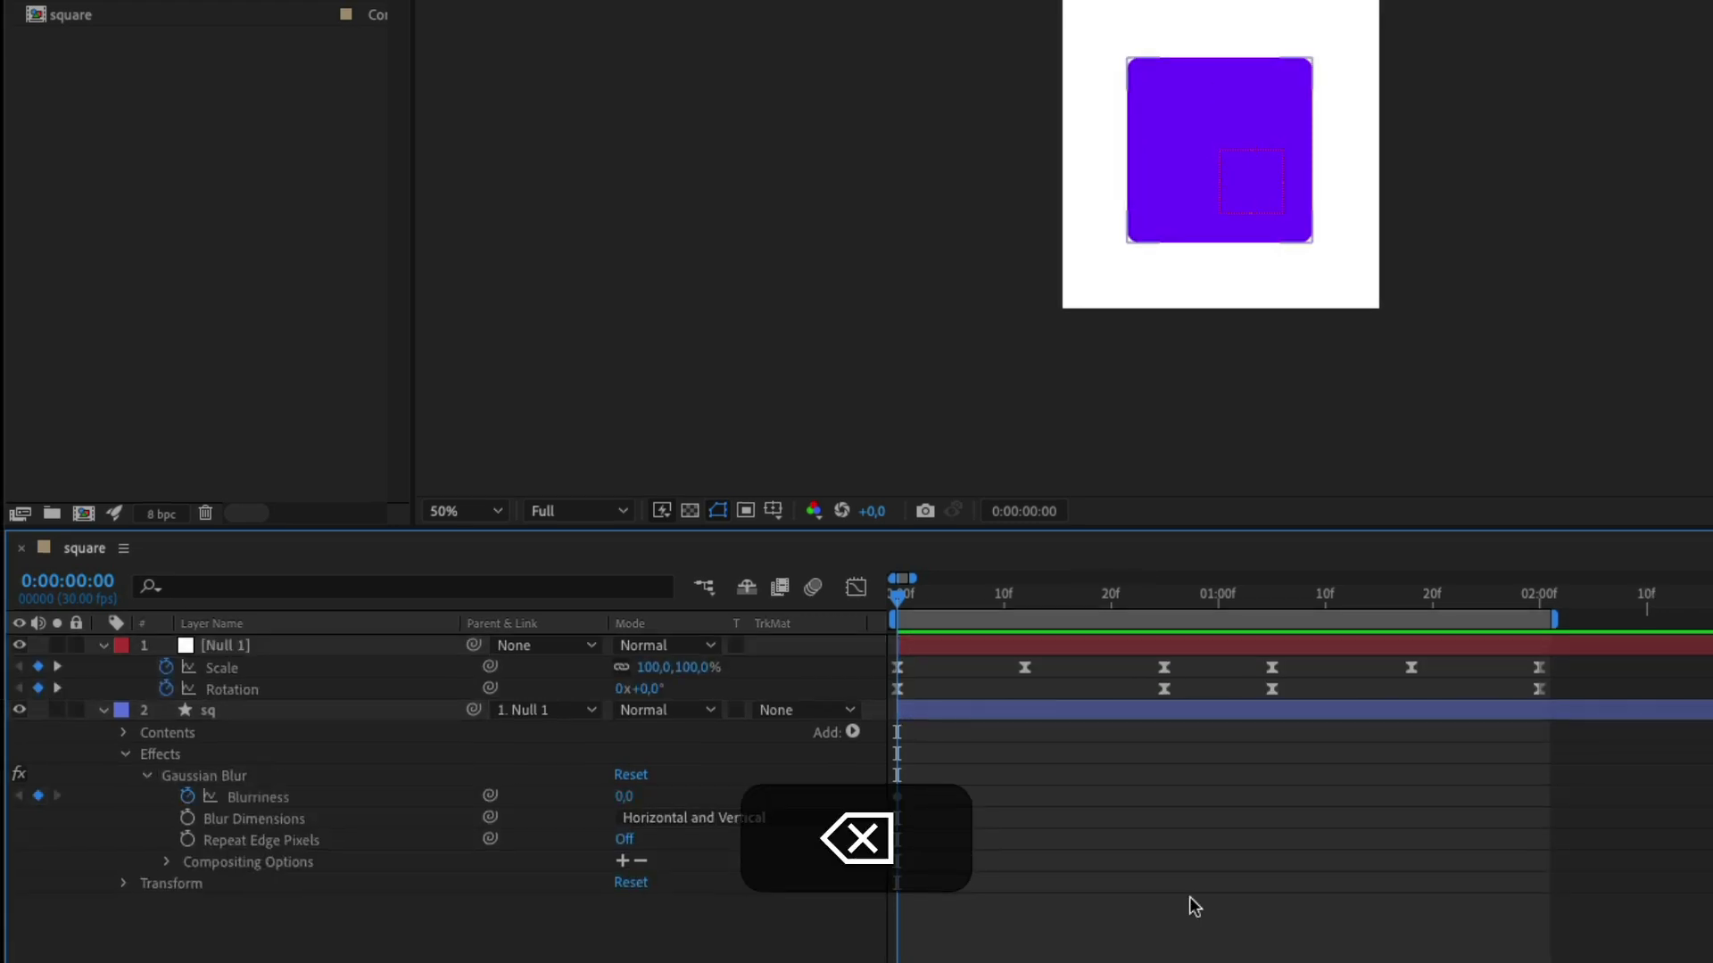
# - Set sq's Blurriness to 50 at 0:00:00:25, in line with Null 1's third Scale keyframe
pyautogui.moveTo(987, 596); pyautogui.dragTo(1164, 607)
pyautogui.click(624, 798)
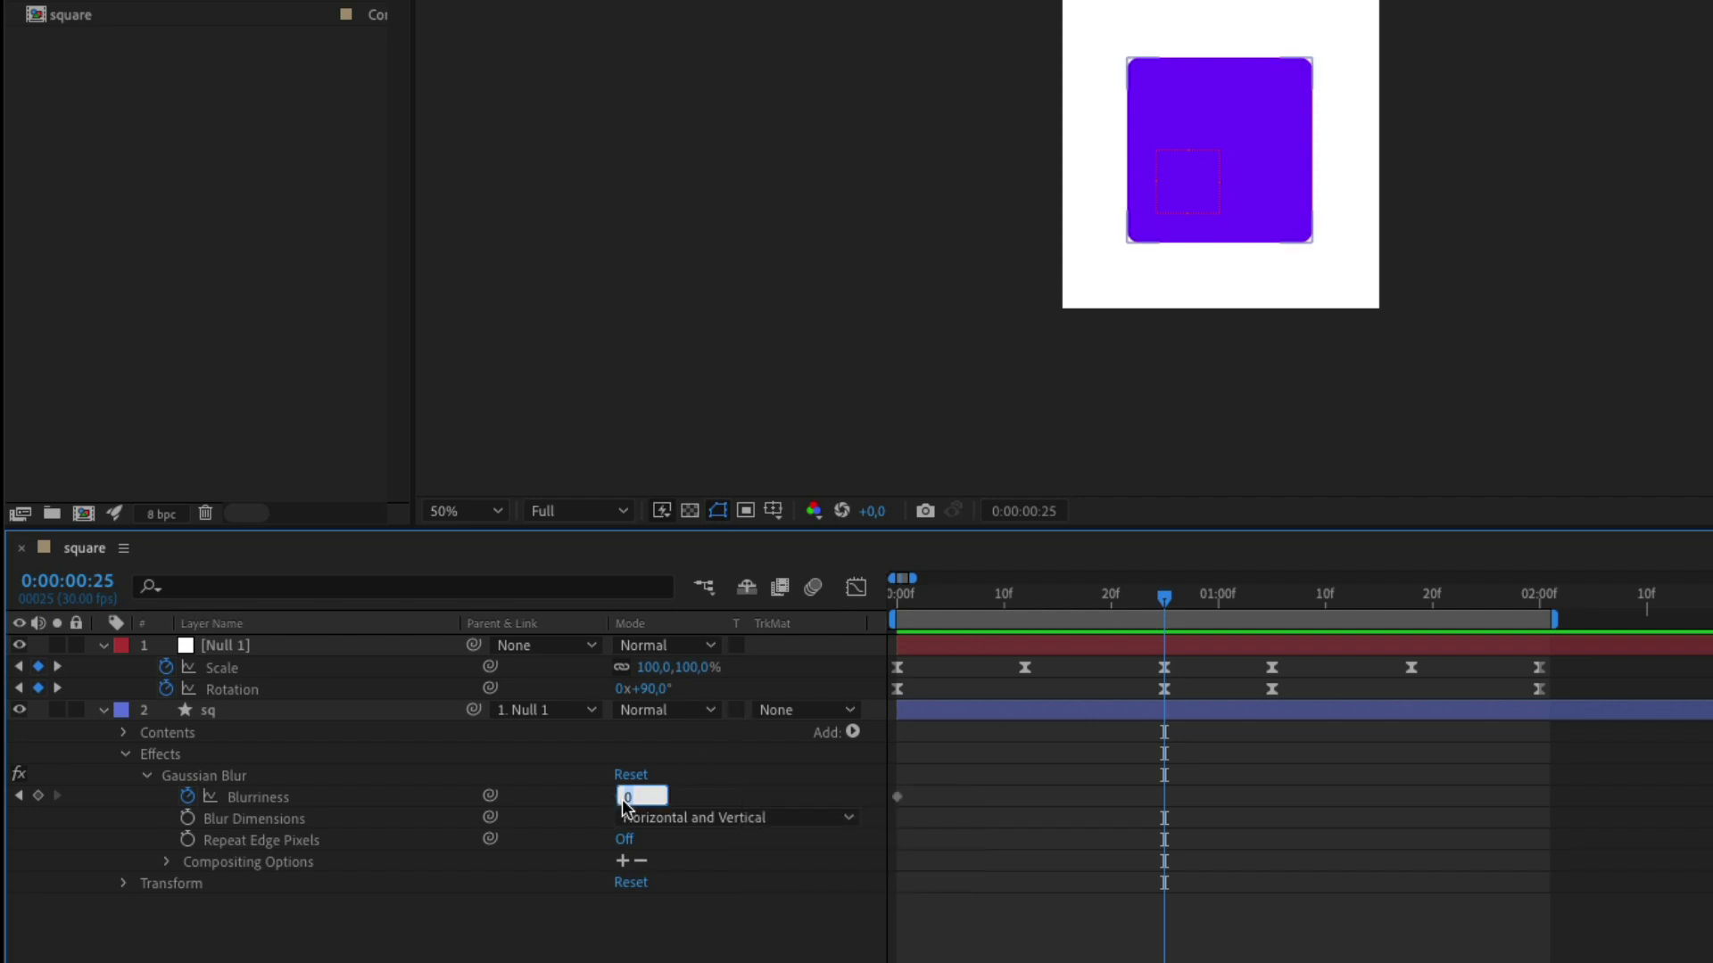
pyautogui.write('50')
pyautogui.press('Return')
# - Copy the Blurriness keyframe of 50 to the time of Null 1's next Scale and Rotation keyframes
pyautogui.press('super+c')
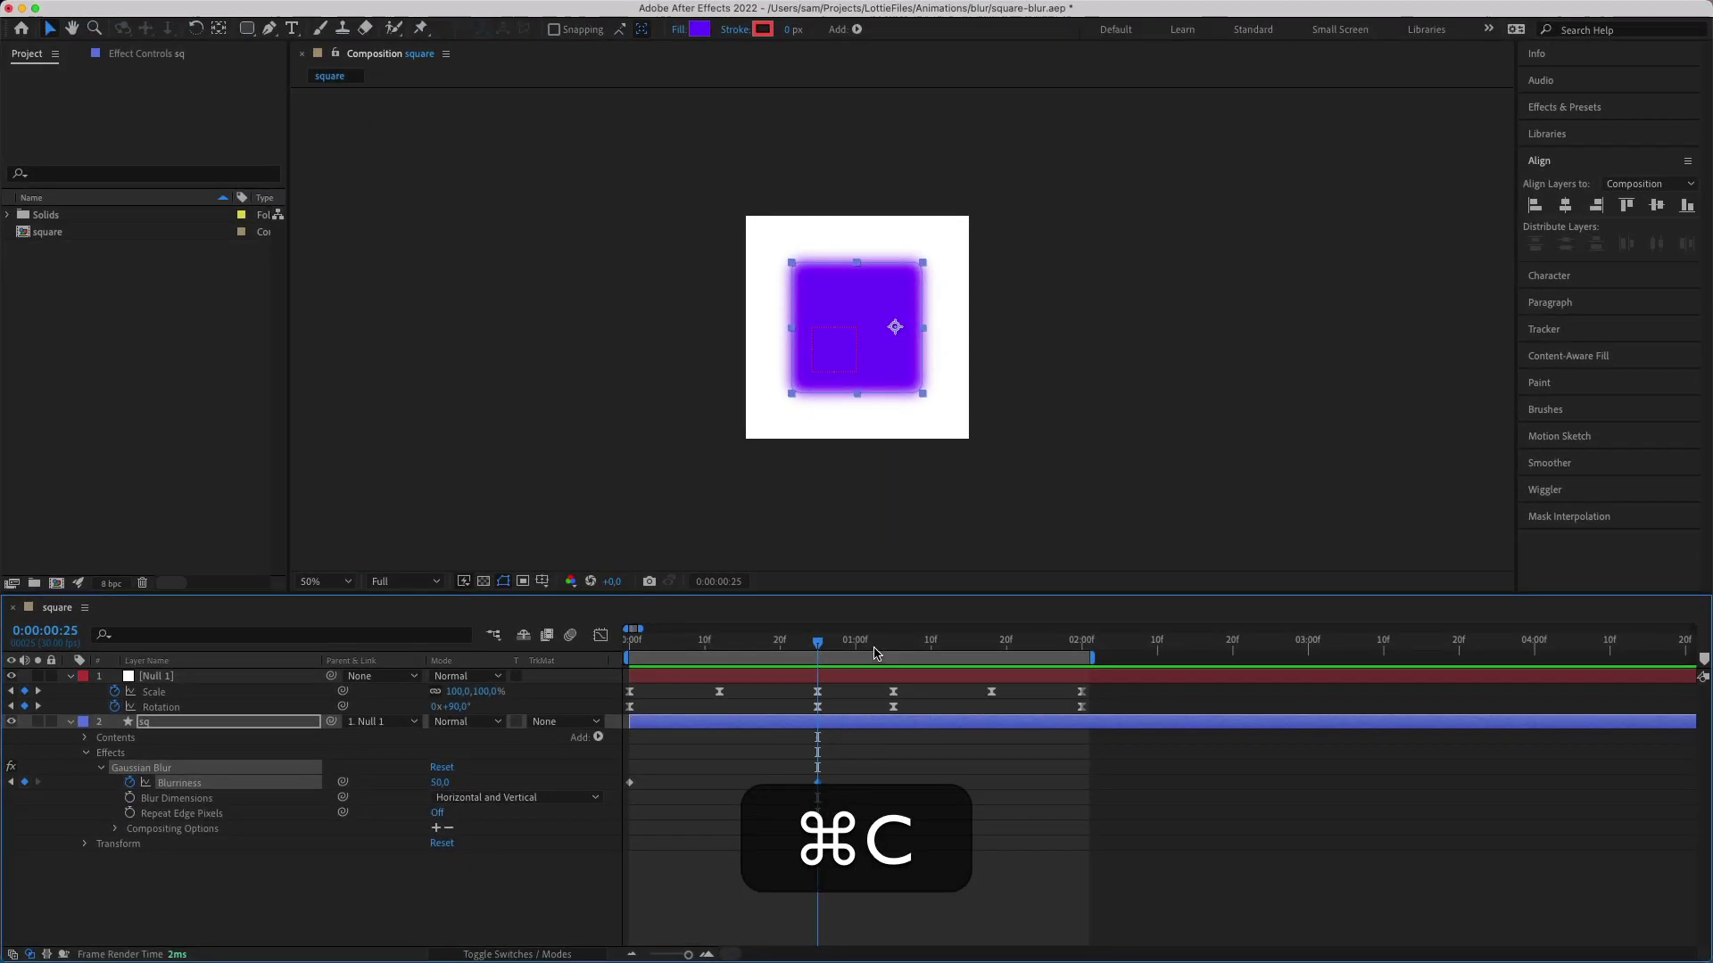
pyautogui.moveTo(1164, 596); pyautogui.dragTo(1261, 592)
pyautogui.press('shift+super+v')
# - Copy the first Blurriness keyframe and paste it at 0:00:02:00 to end the blur
pyautogui.moveTo(965, 633); pyautogui.dragTo(1082, 660)
pyautogui.click(627, 788)
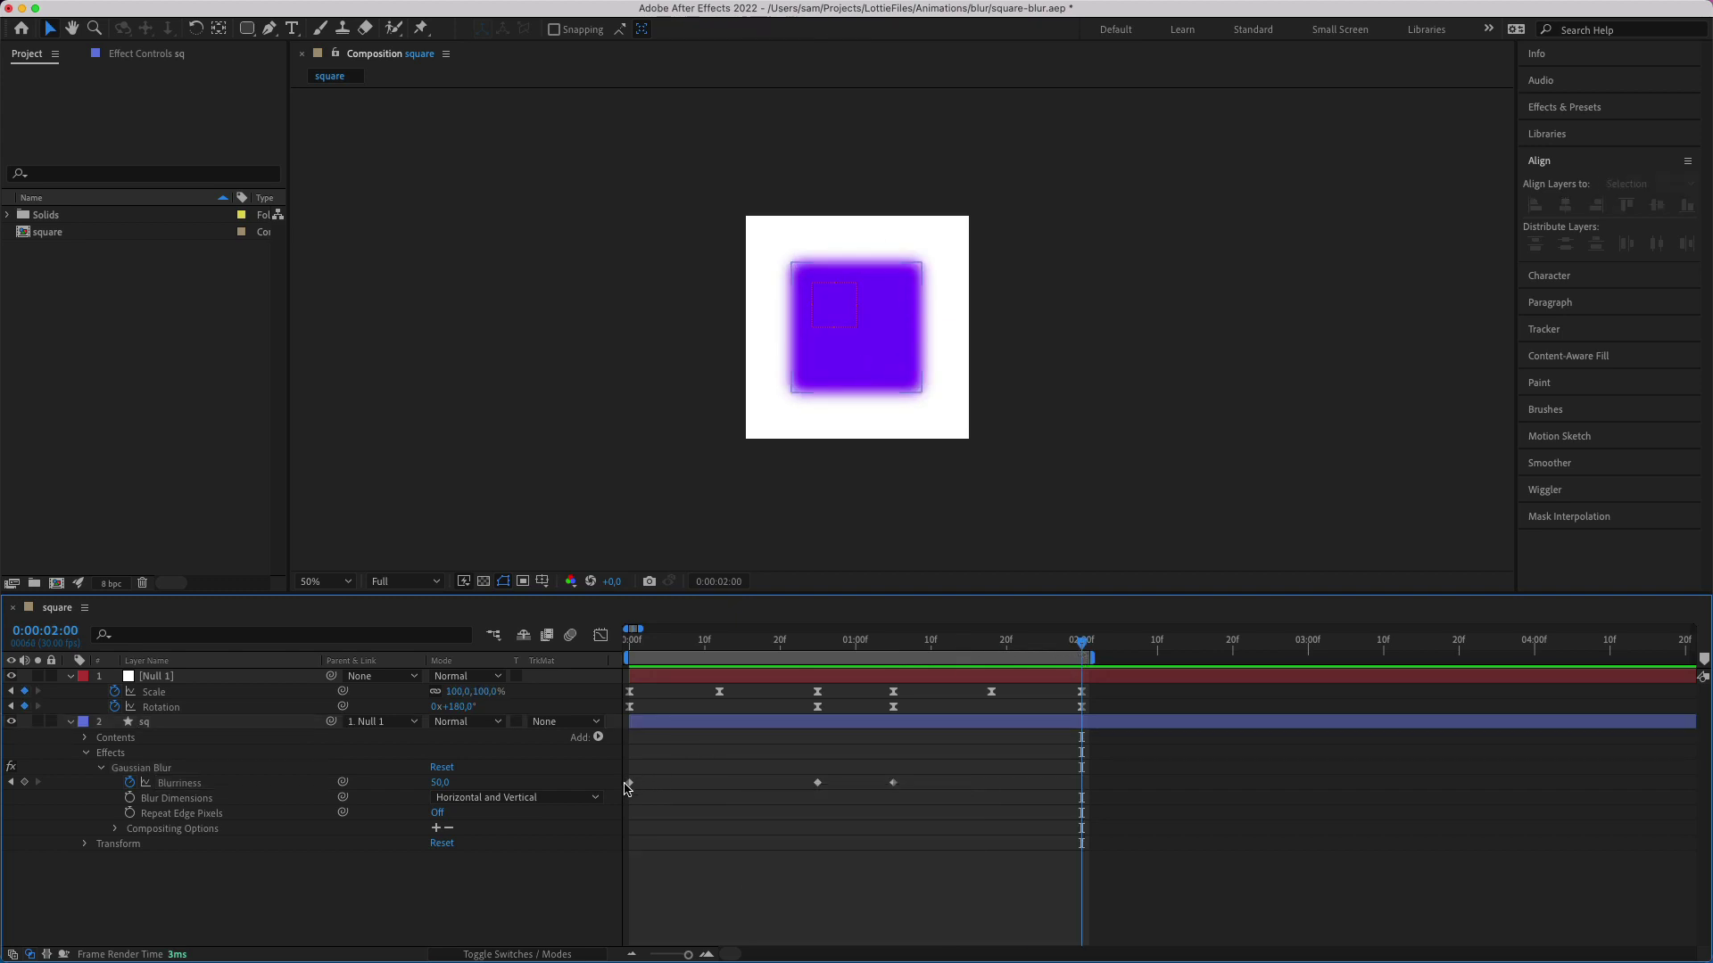
pyautogui.click(628, 784)
pyautogui.press('super+c')
pyautogui.press('super+v')
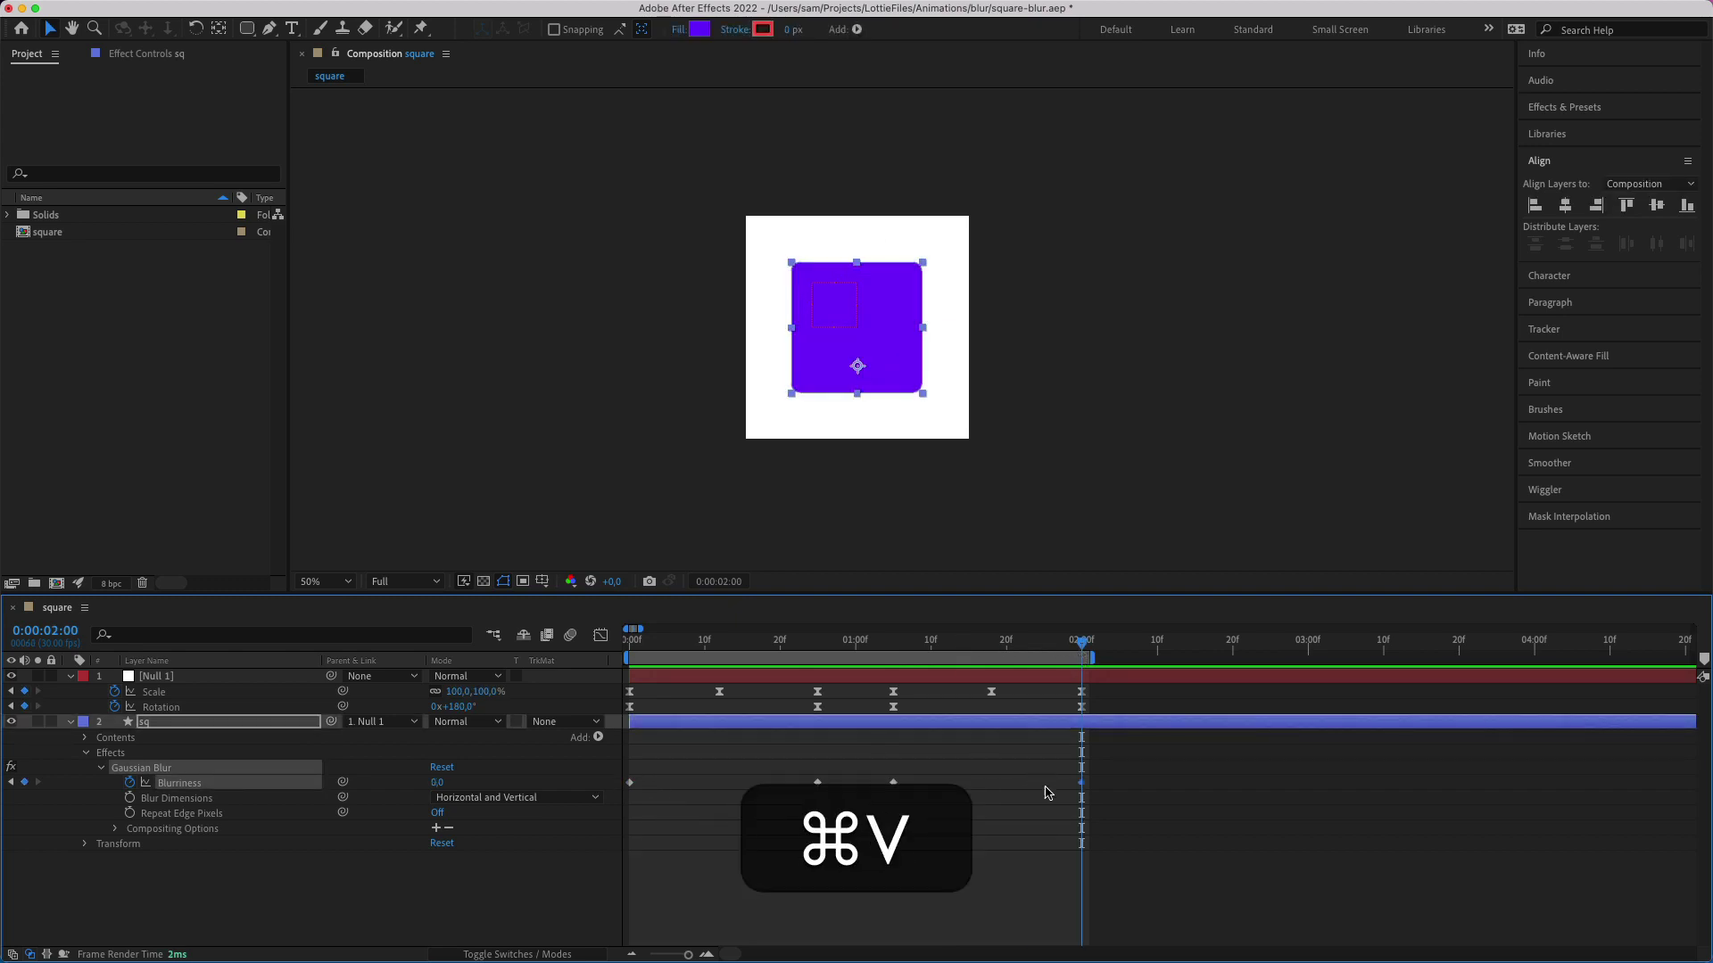
# - Apply Easy Ease to all four Blurriness keyframes and play back the animation
pyautogui.click(1149, 846)
pyautogui.moveTo(1149, 845); pyautogui.dragTo(596, 755)
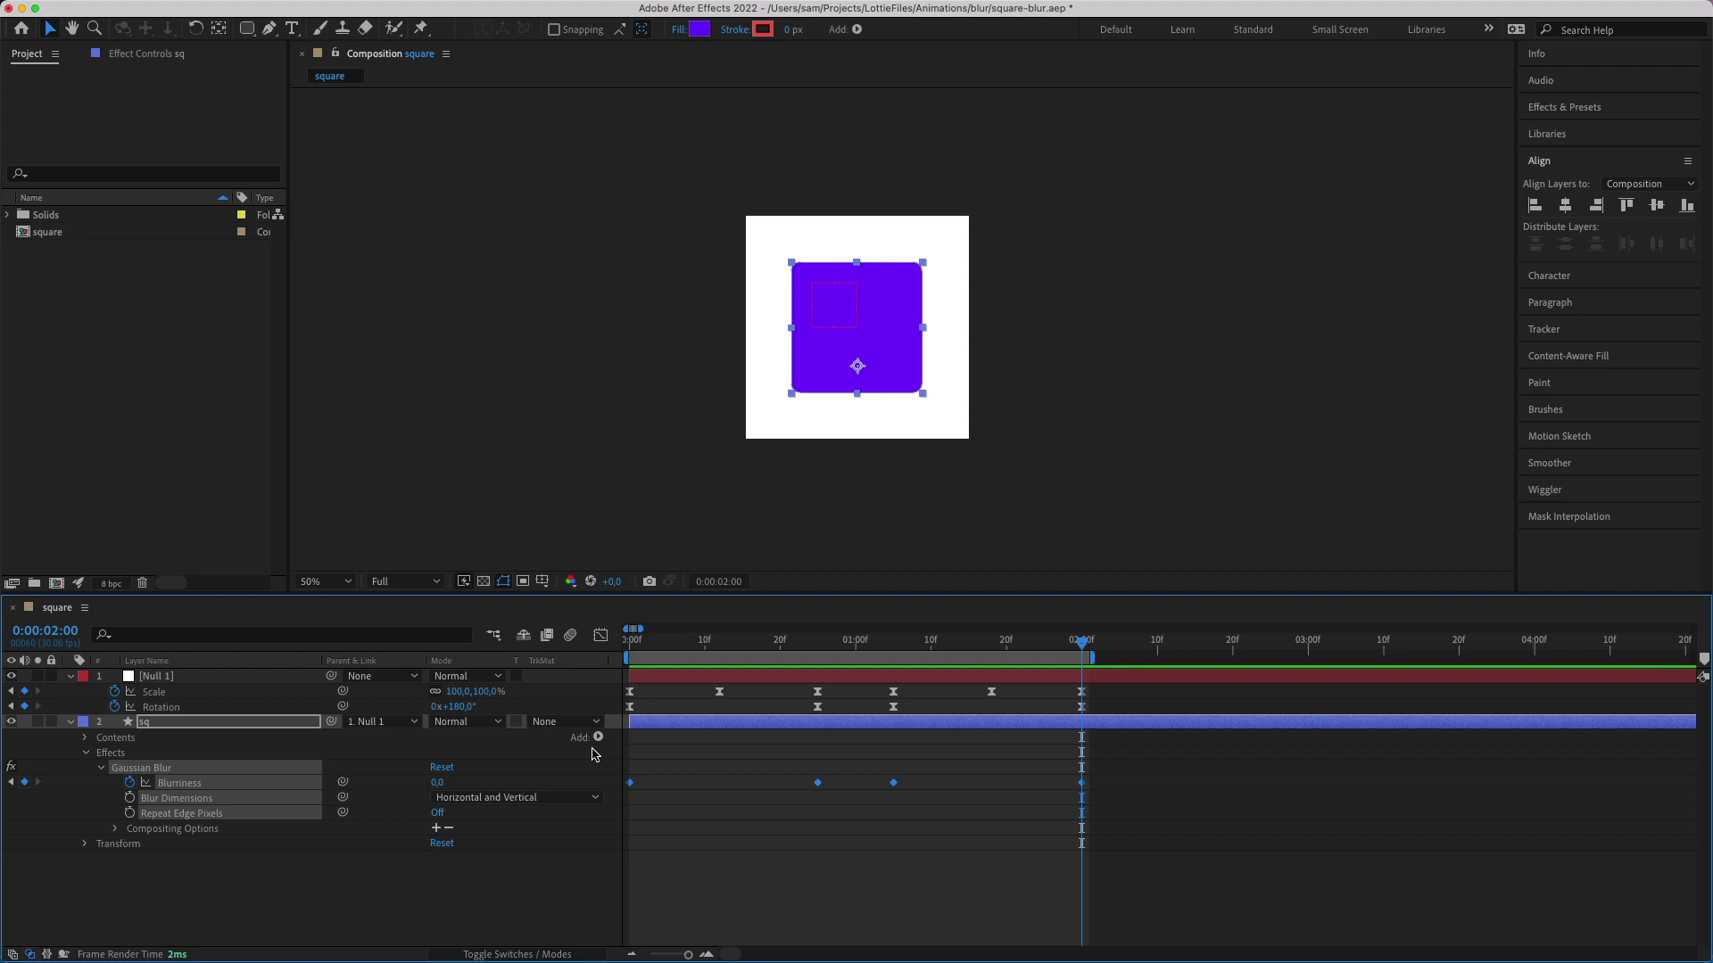
pyautogui.press('alt')
pyautogui.press('F9')
pyautogui.press('space')
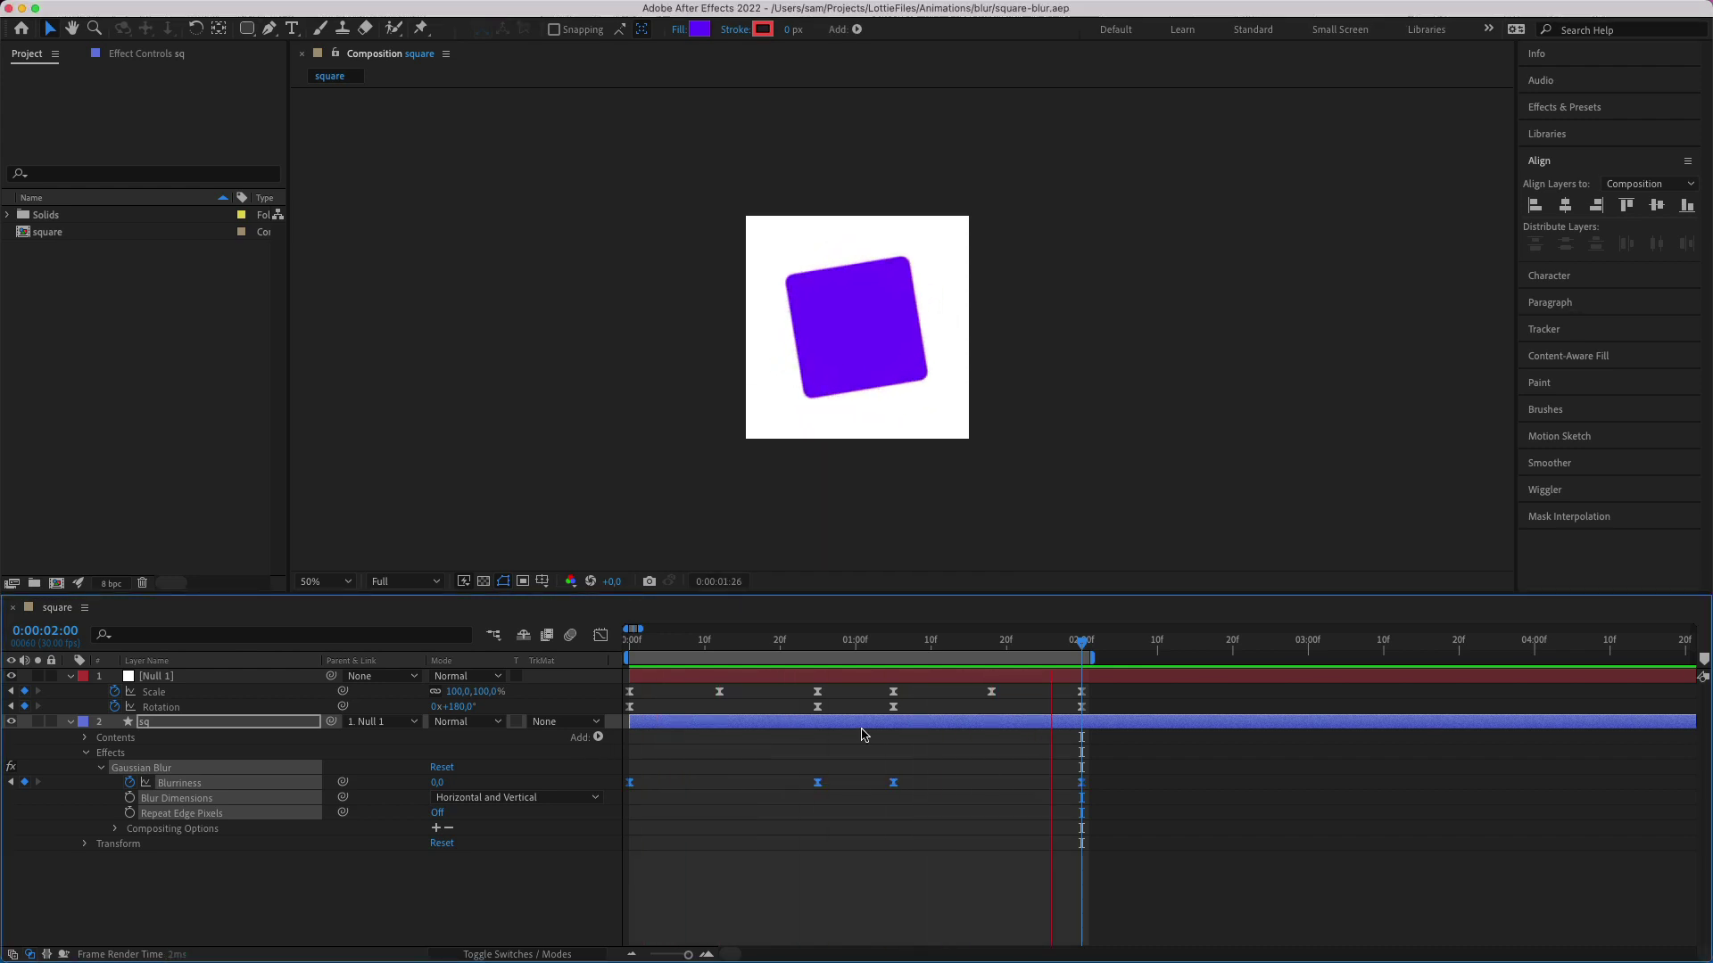
pyautogui.press('space')
# - Open the LottieFiles extension, upload the rendered square composition, and check its animated blur in the preview
pyautogui.moveTo(479, 4)
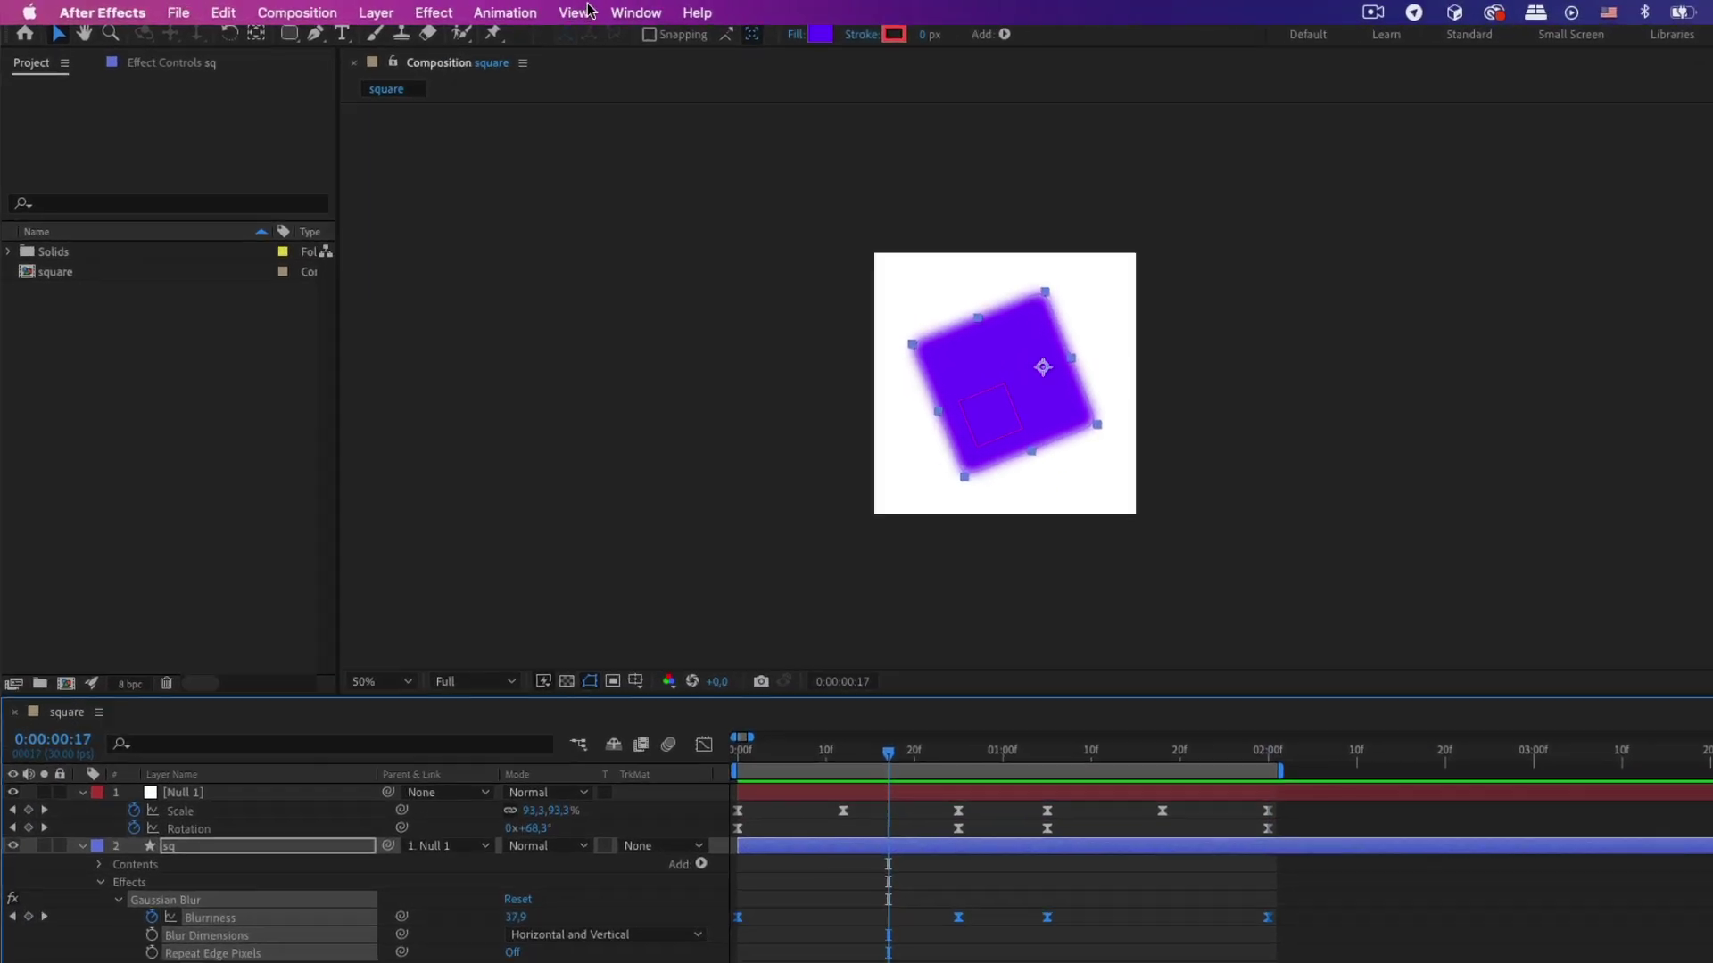
pyautogui.click(543, 3)
pyautogui.moveTo(751, 115)
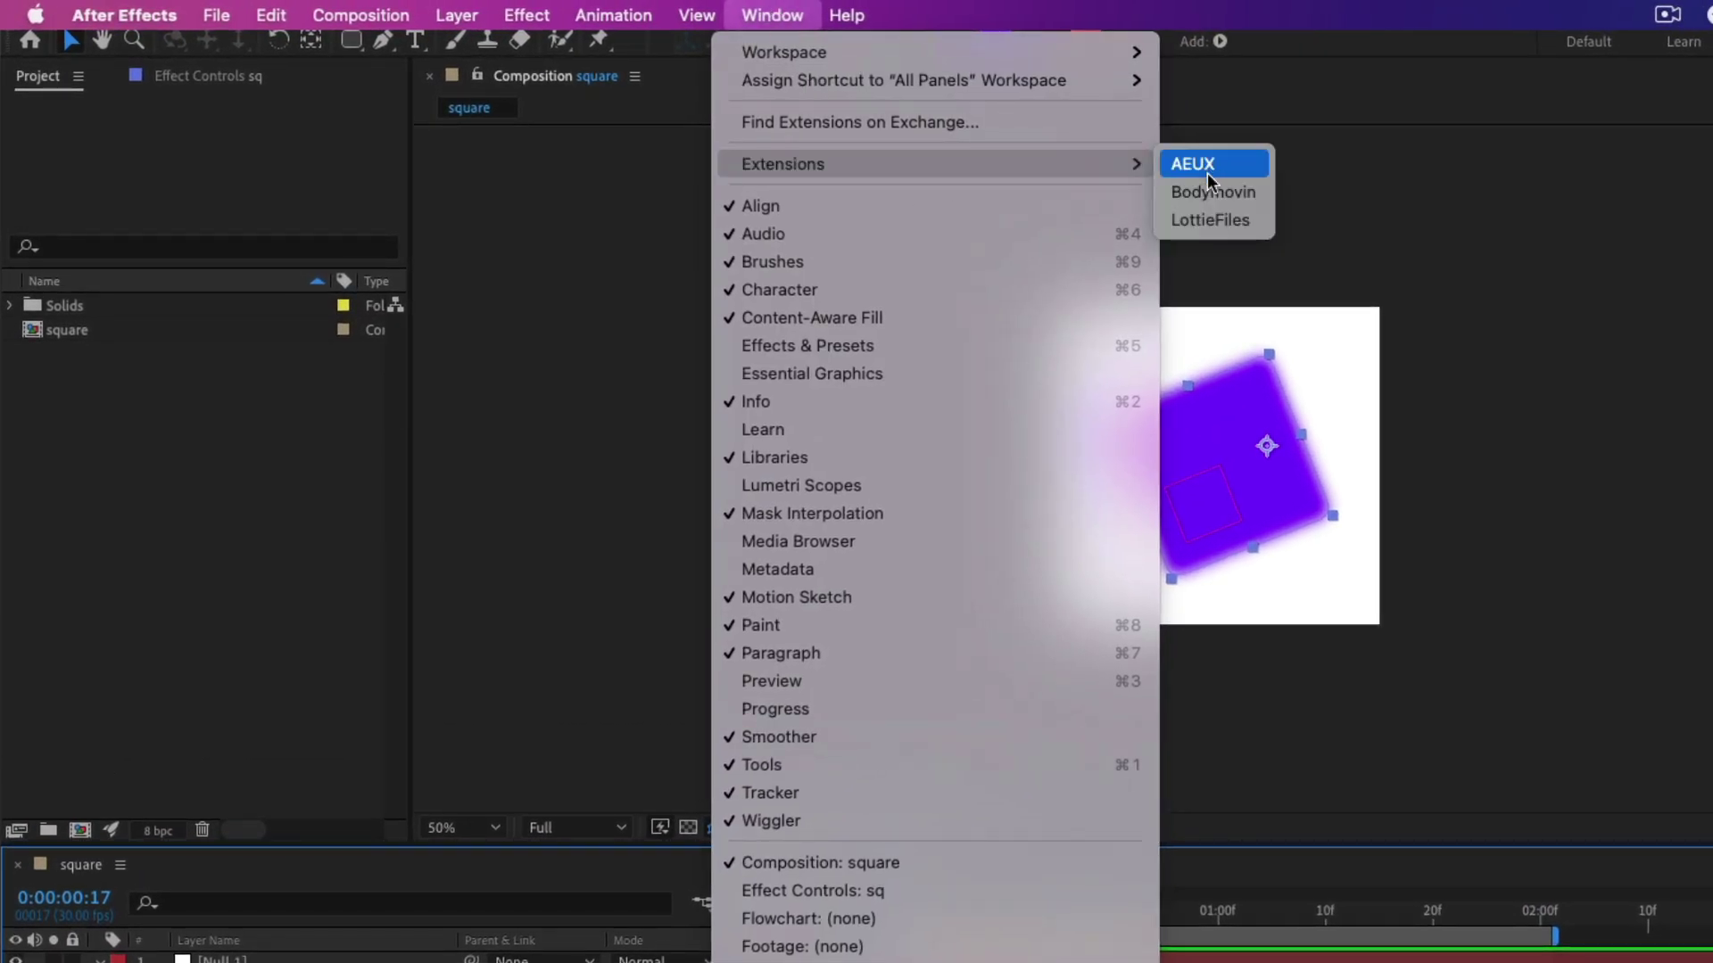
pyautogui.click(1223, 218)
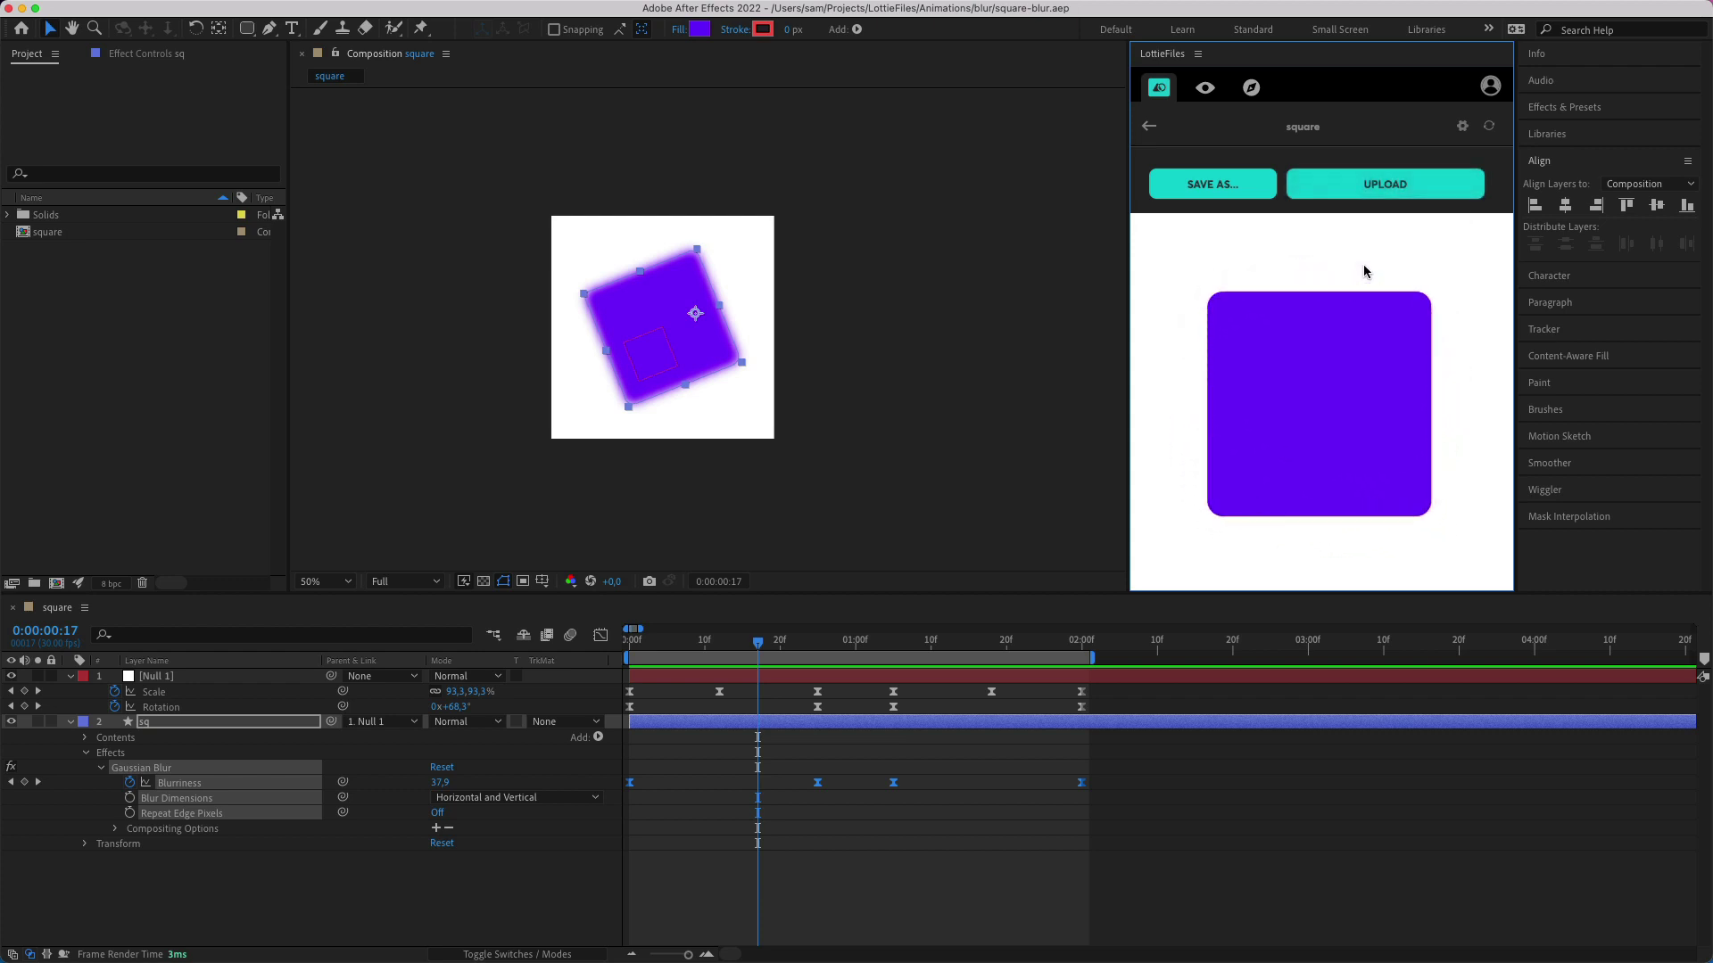
pyautogui.click(1390, 190)
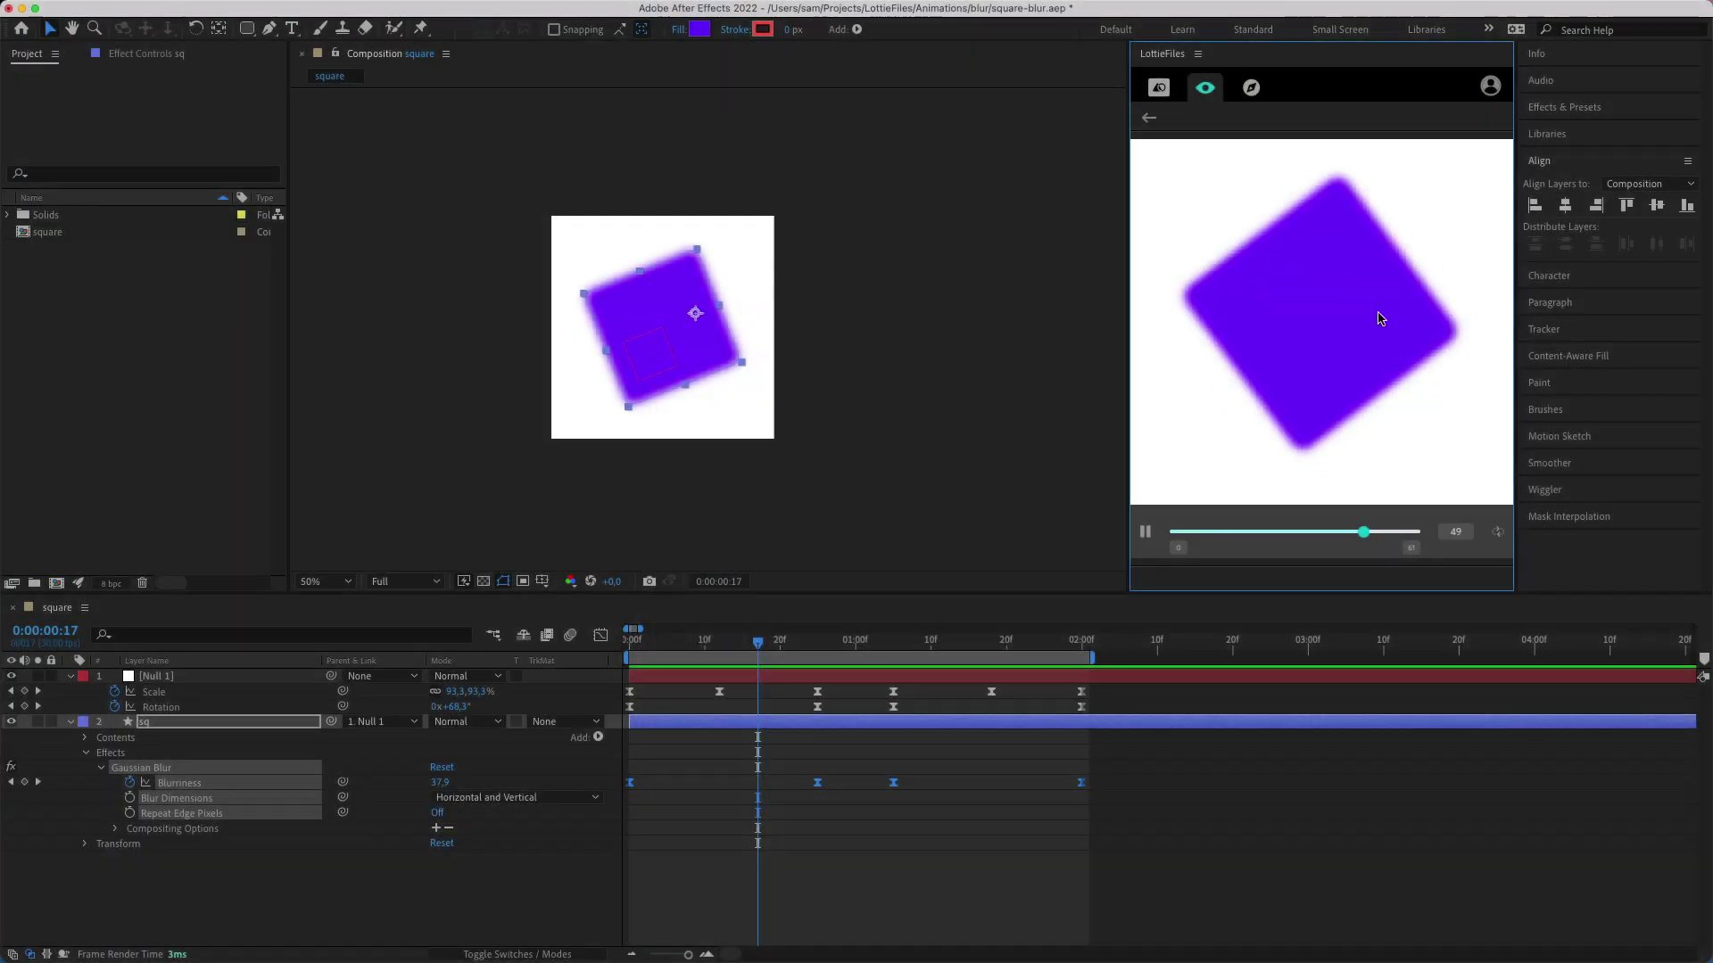
pyautogui.scroll(3, 1333, 323)
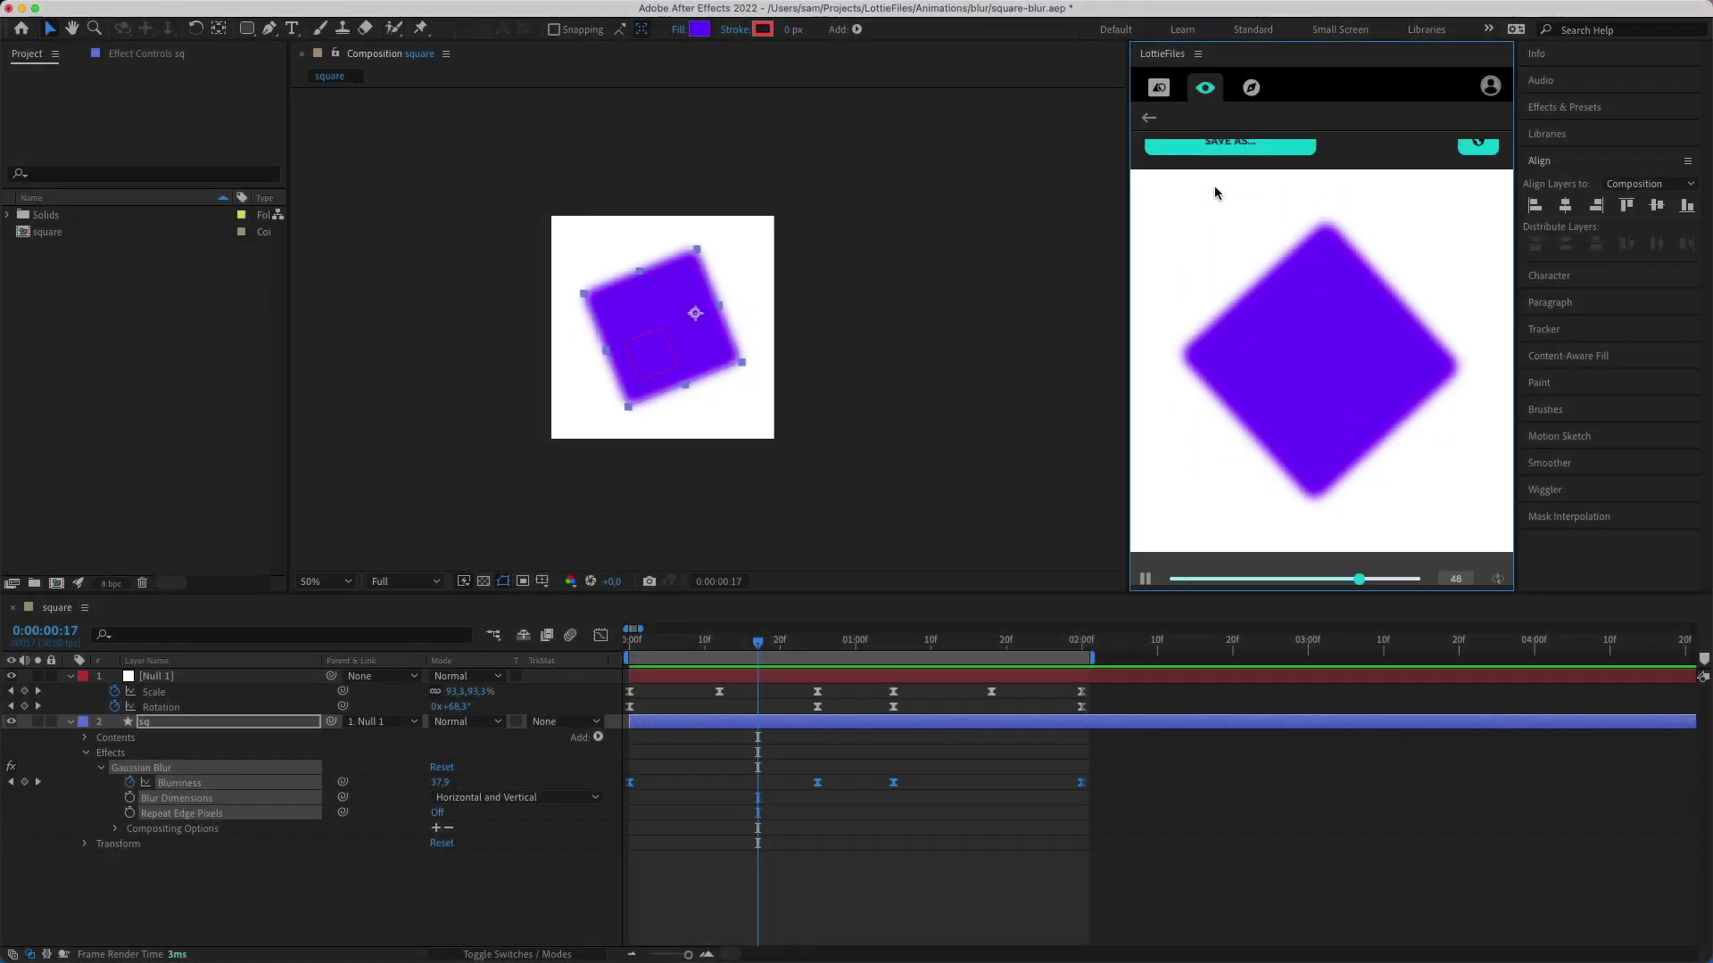
# - Close the LottieFiles extension and scrub the square composition forward from 0:00:00:17 to inspect the blur
pyautogui.click(1160, 86)
pyautogui.rightClick(1164, 54)
pyautogui.click(1186, 66)
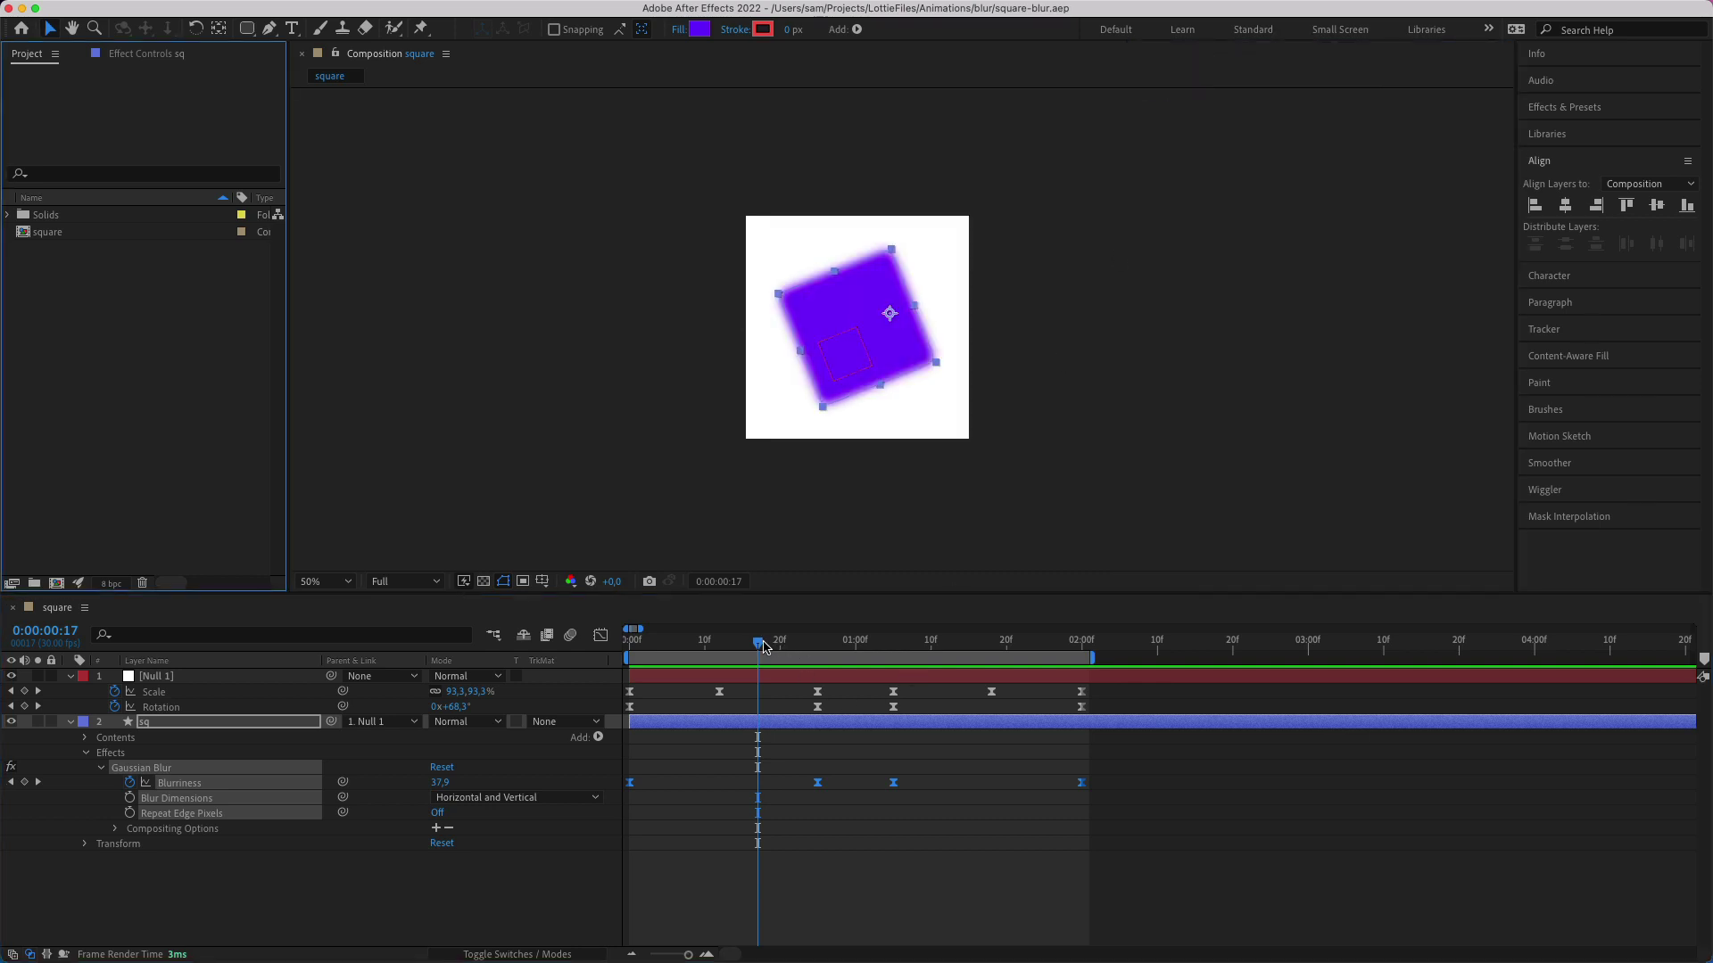
pyautogui.moveTo(764, 646); pyautogui.dragTo(895, 669)
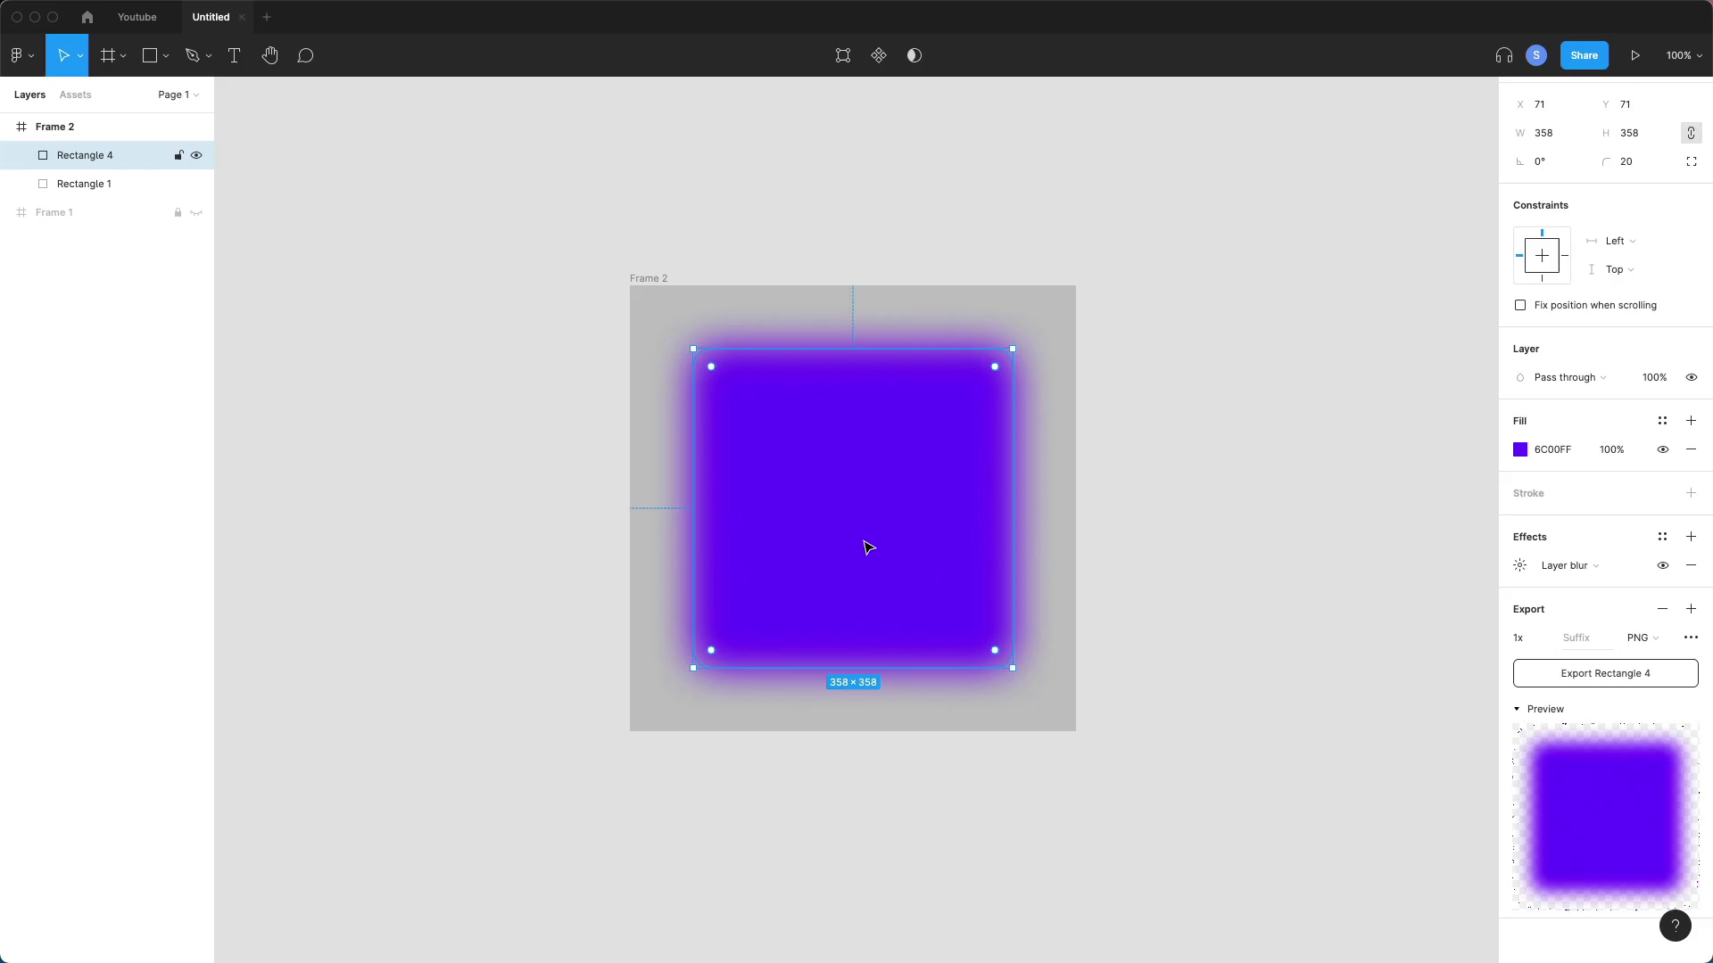
# - Switch to Figma and remove the existing layer blur effect from Rectangle 4
pyautogui.scroll(-1, 1056, 494)
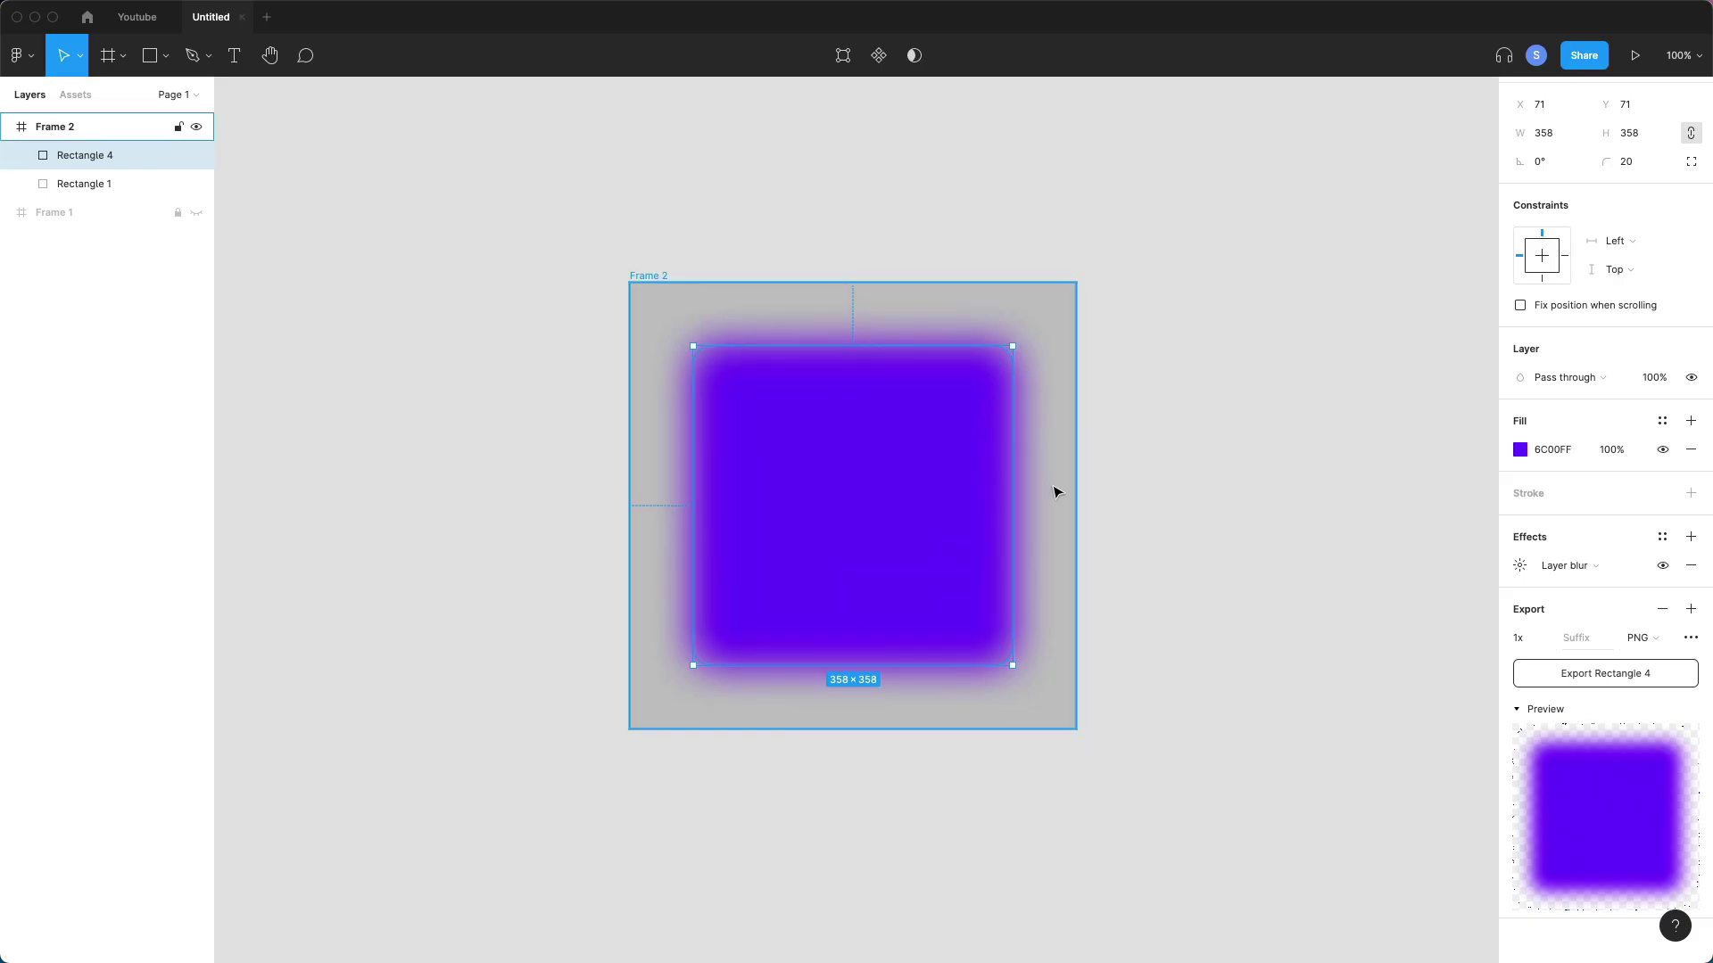
pyautogui.scroll(2, 1106, 425)
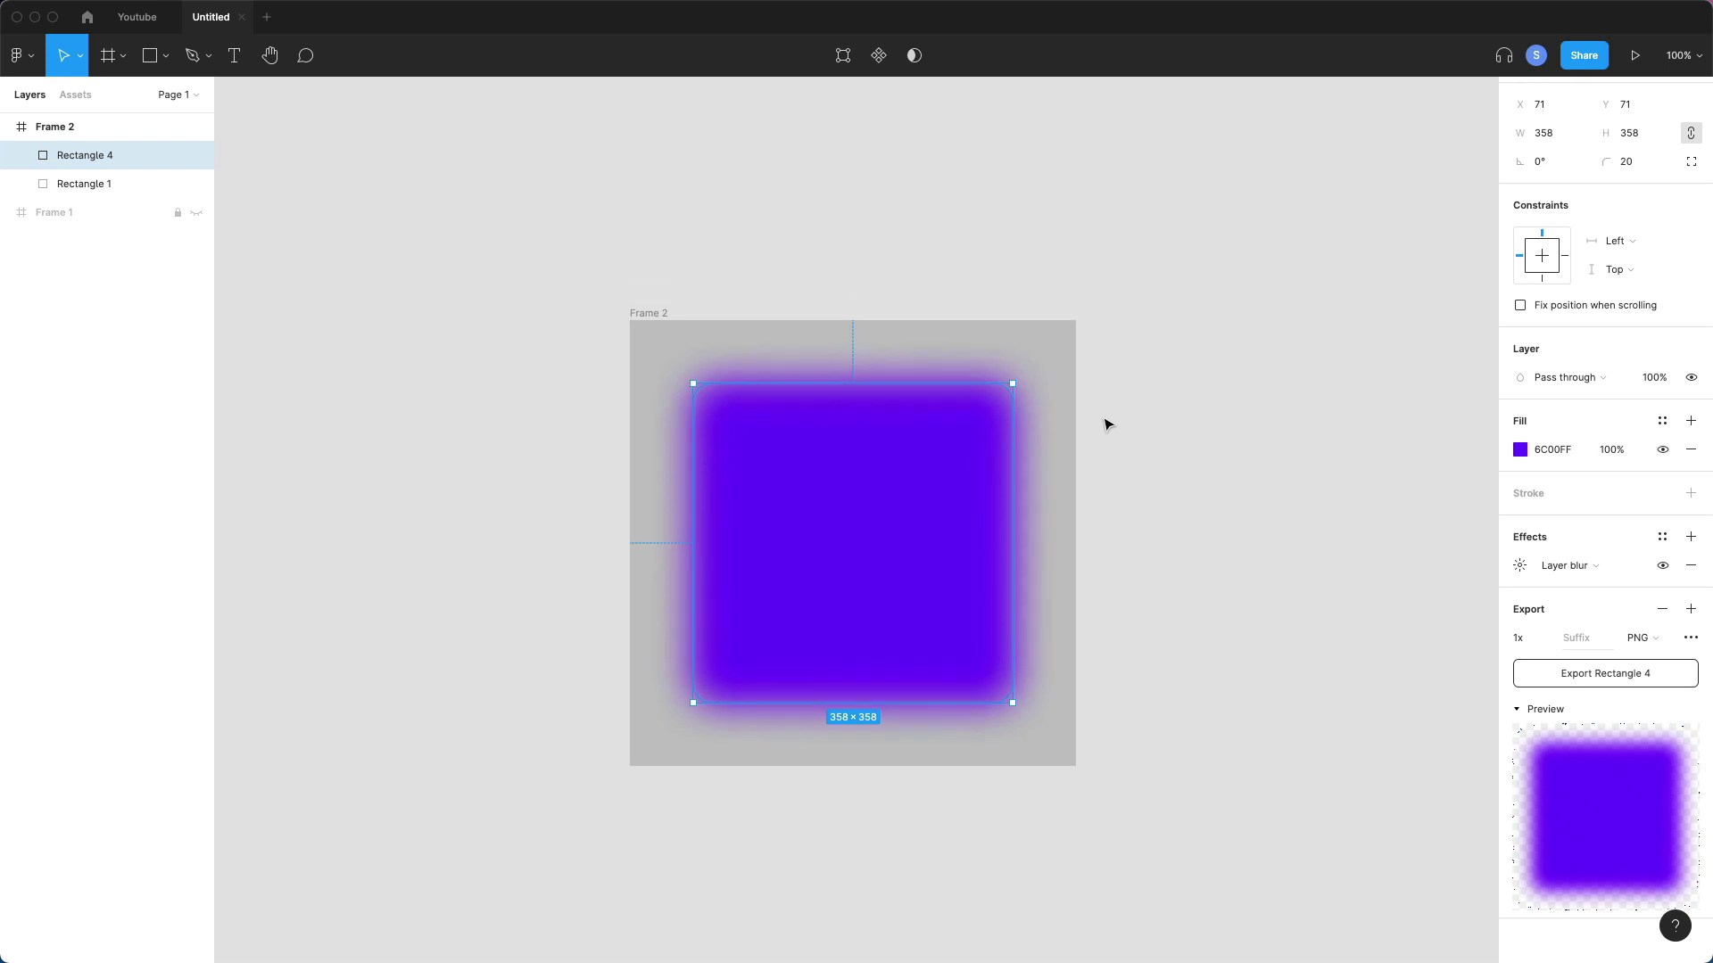
pyautogui.click(1691, 566)
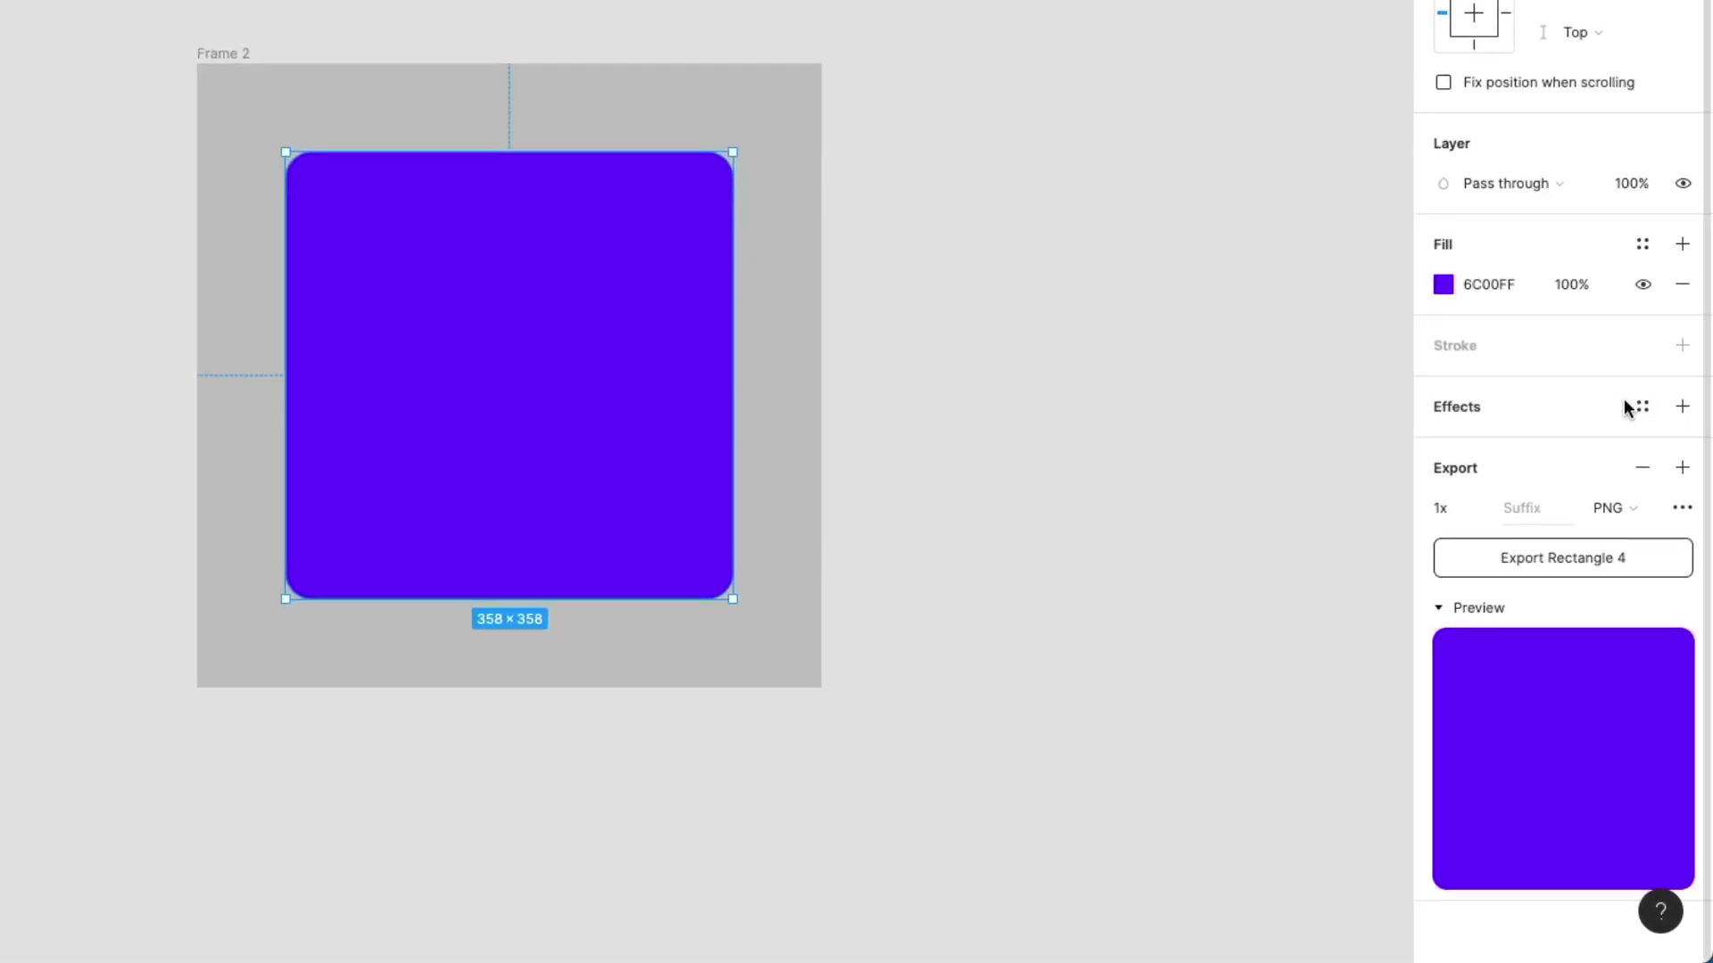
# - Add a Layer blur effect to Rectangle 4 and increase its blur amount to strongly soften the edges
pyautogui.click(1682, 408)
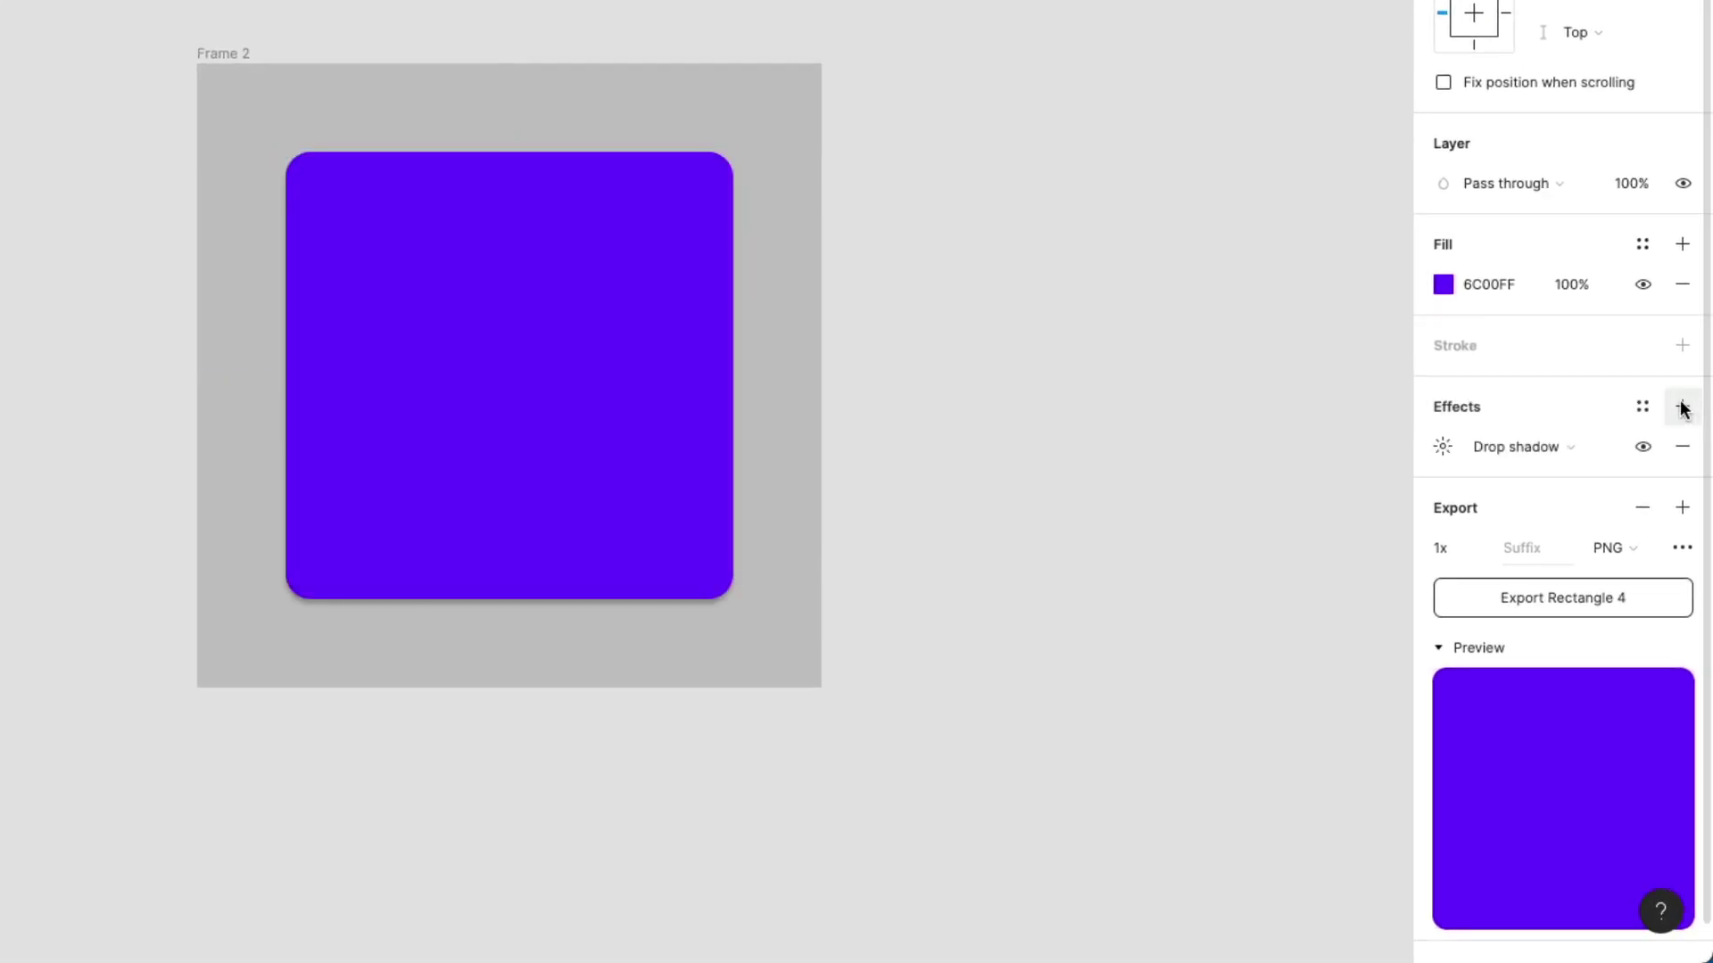
pyautogui.click(1529, 443)
pyautogui.click(1528, 477)
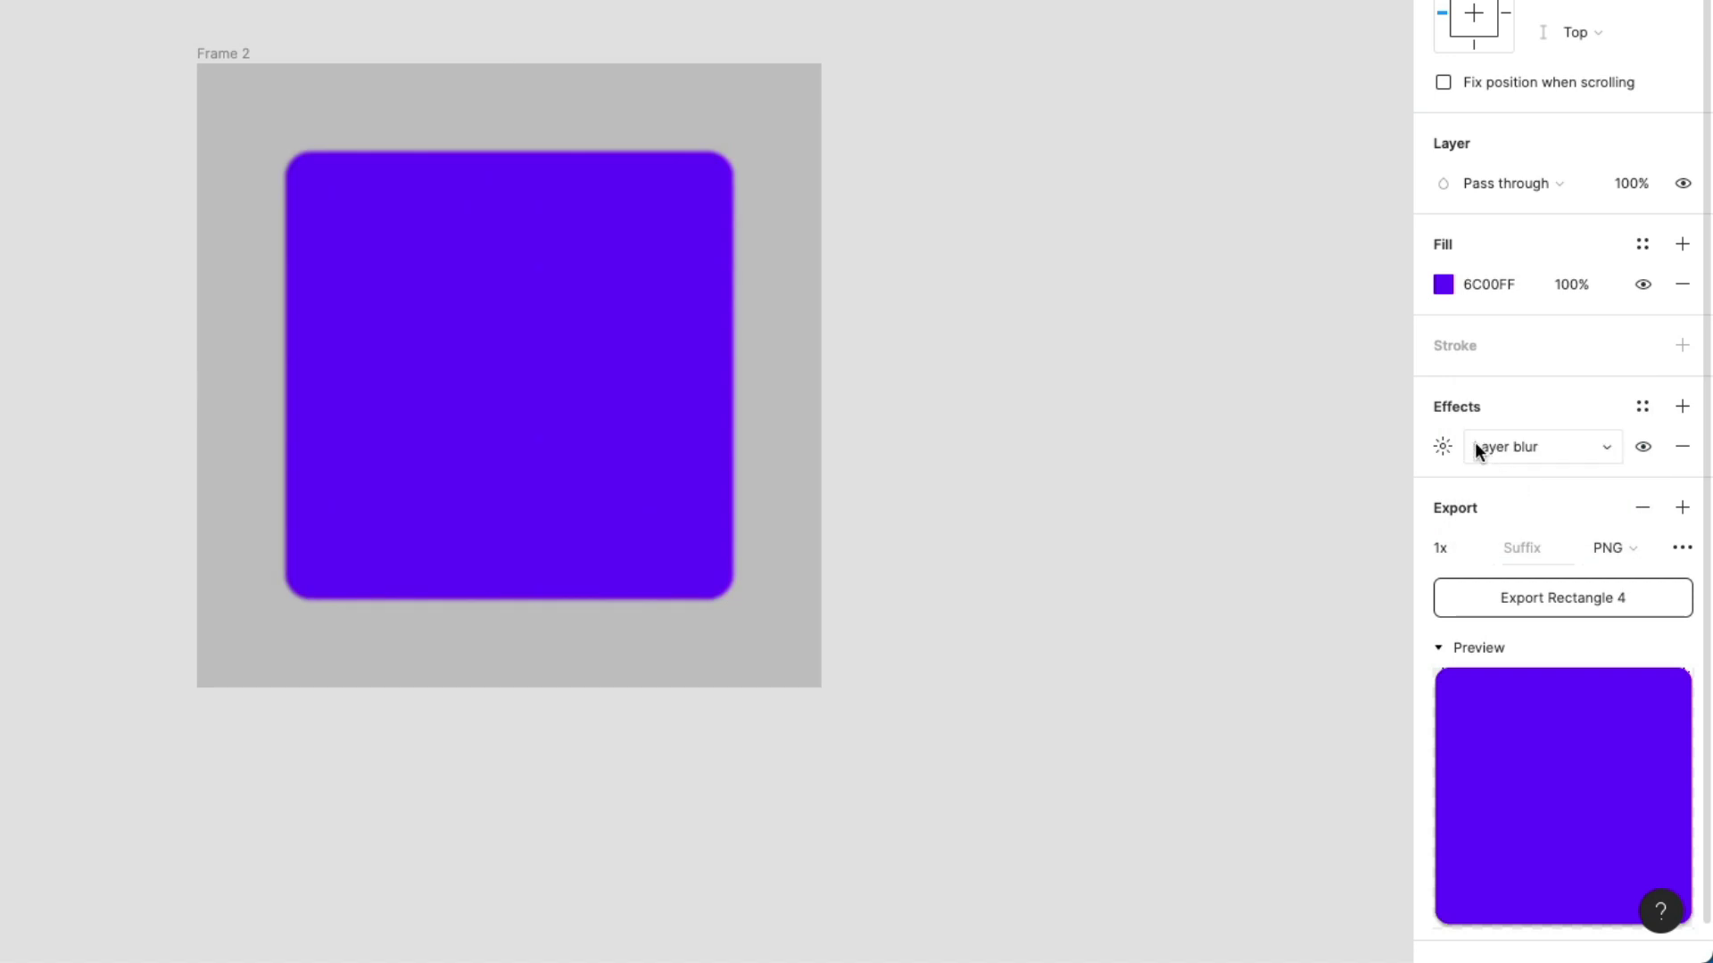
pyautogui.click(1442, 442)
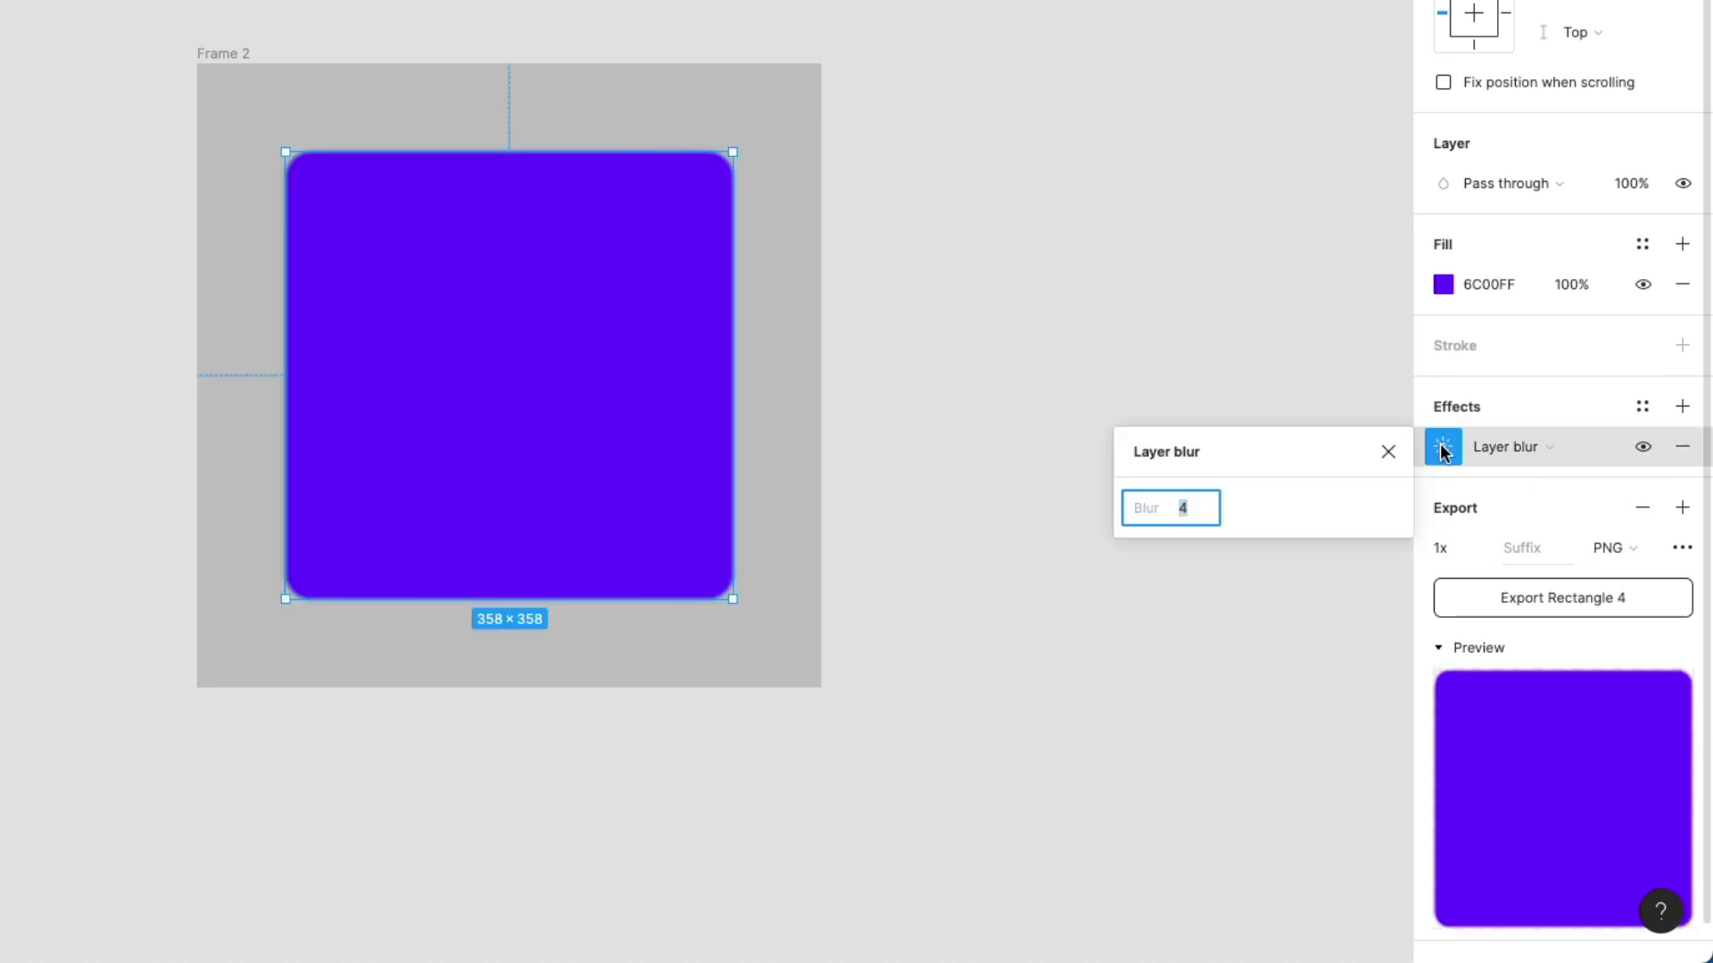
pyautogui.write('5')
pyautogui.press('Return')
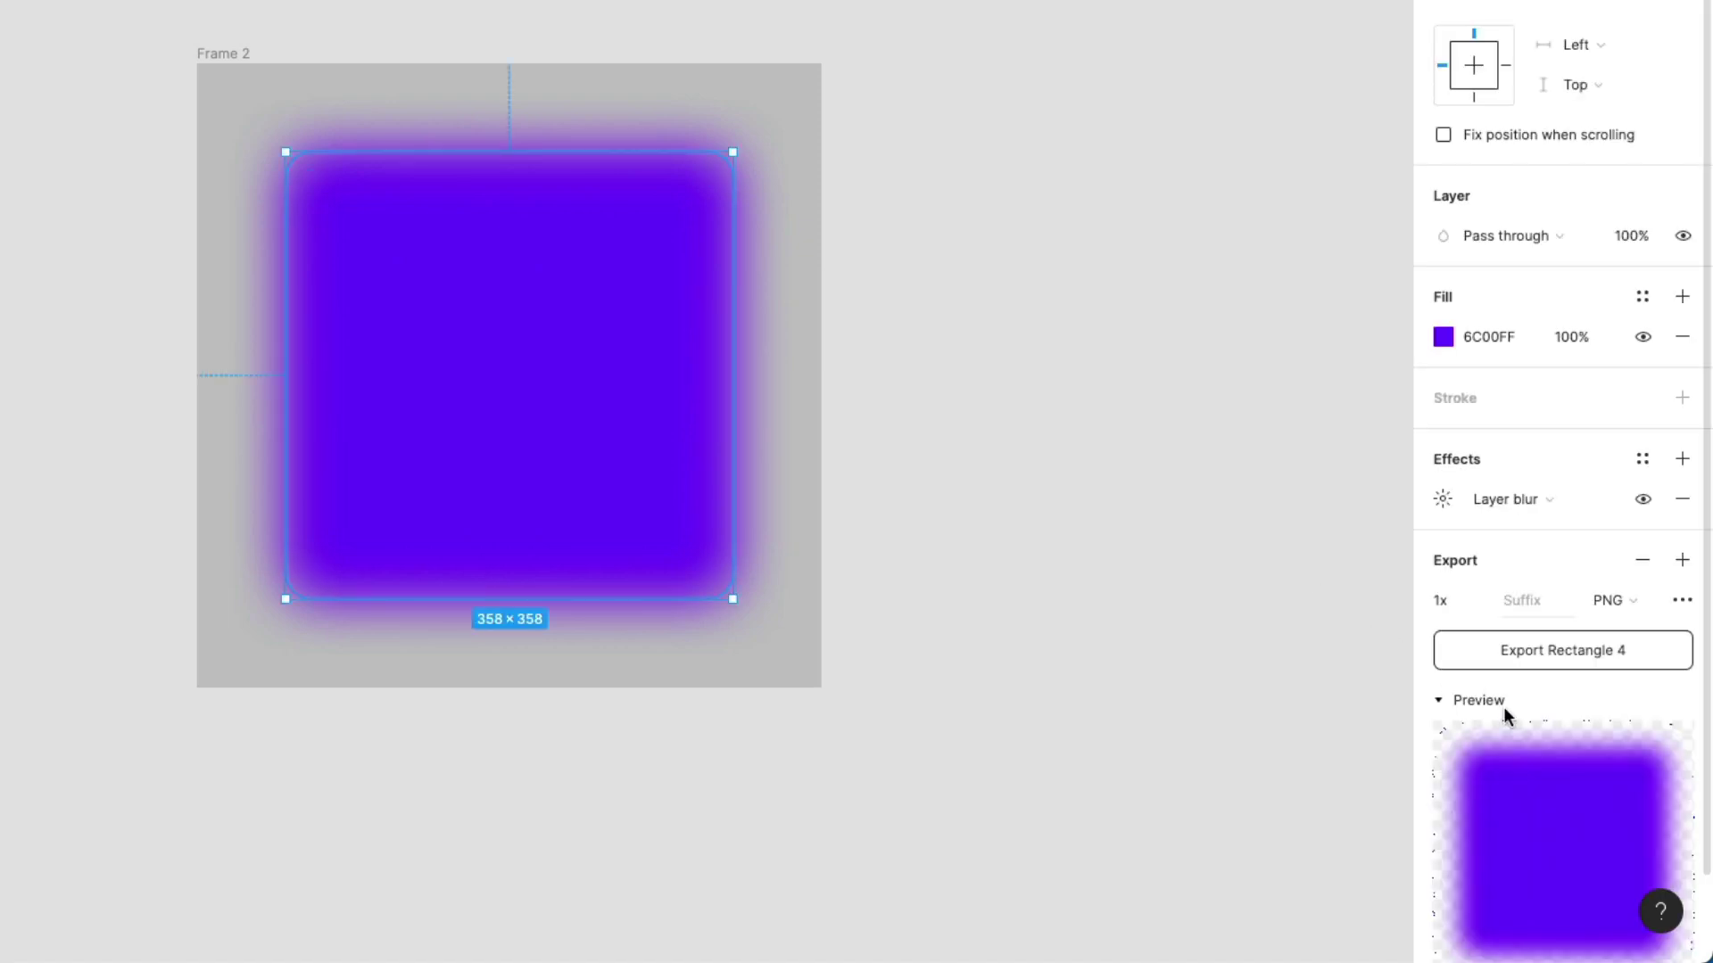
# - Export the blurred Rectangle 4 as a PNG at 1x
pyautogui.scroll(-1, 1517, 696)
pyautogui.scroll(-2, 1584, 652)
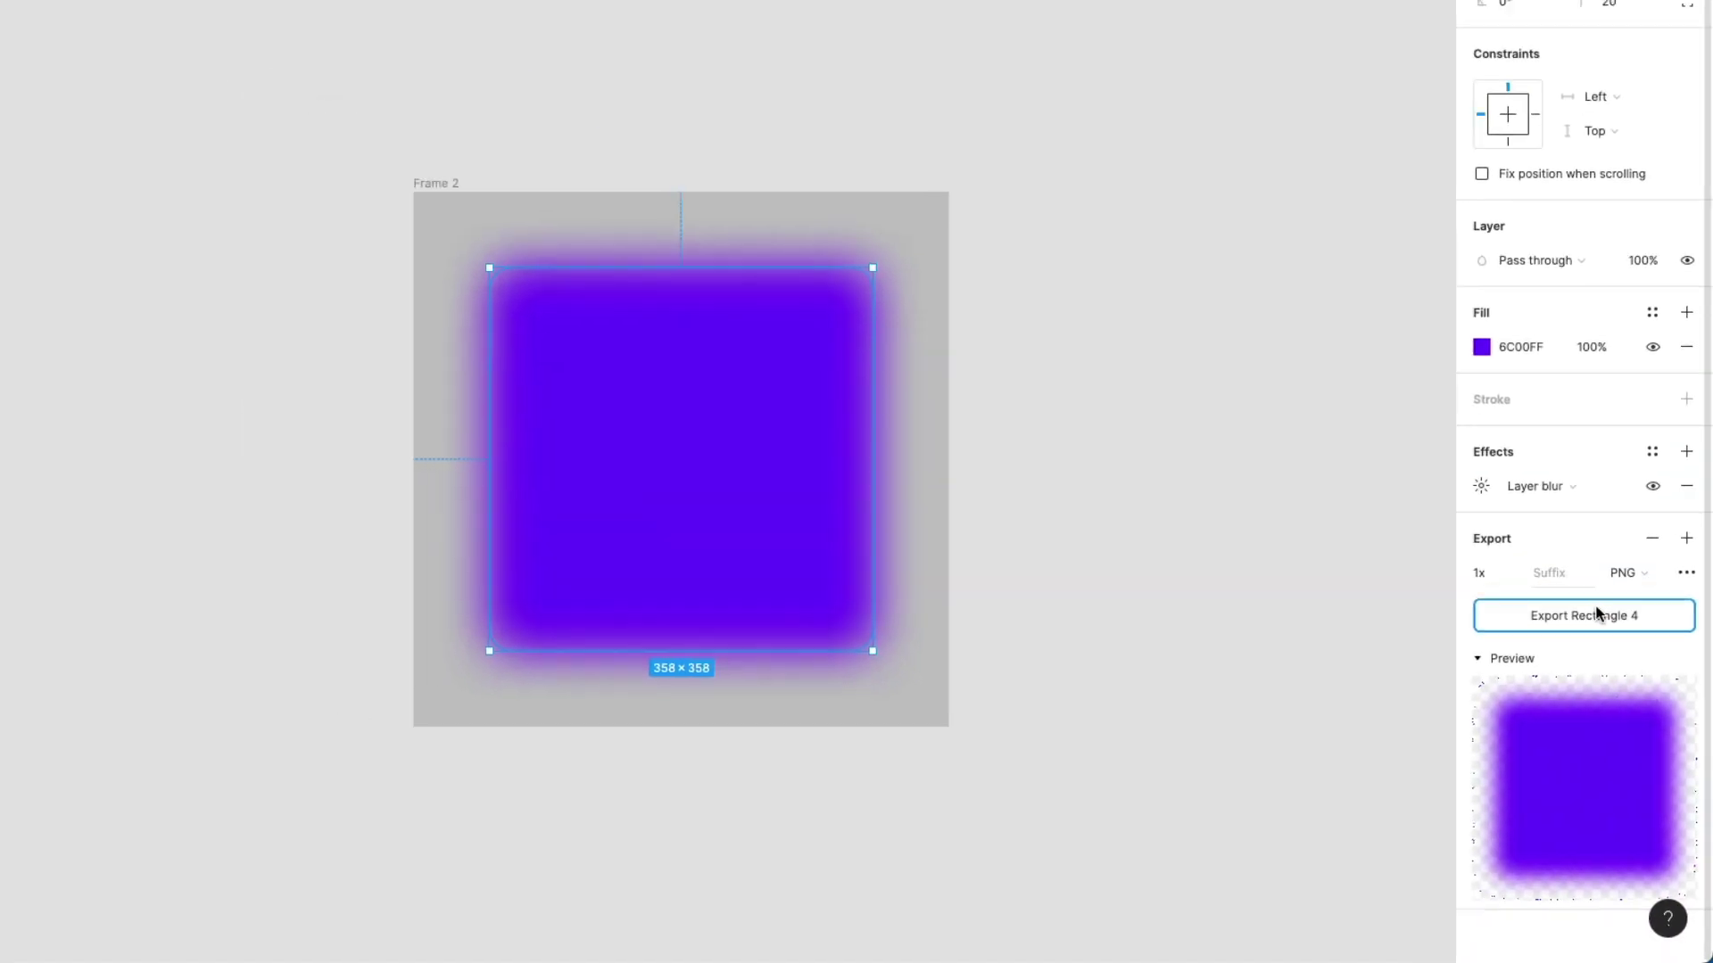
pyautogui.click(1584, 557)
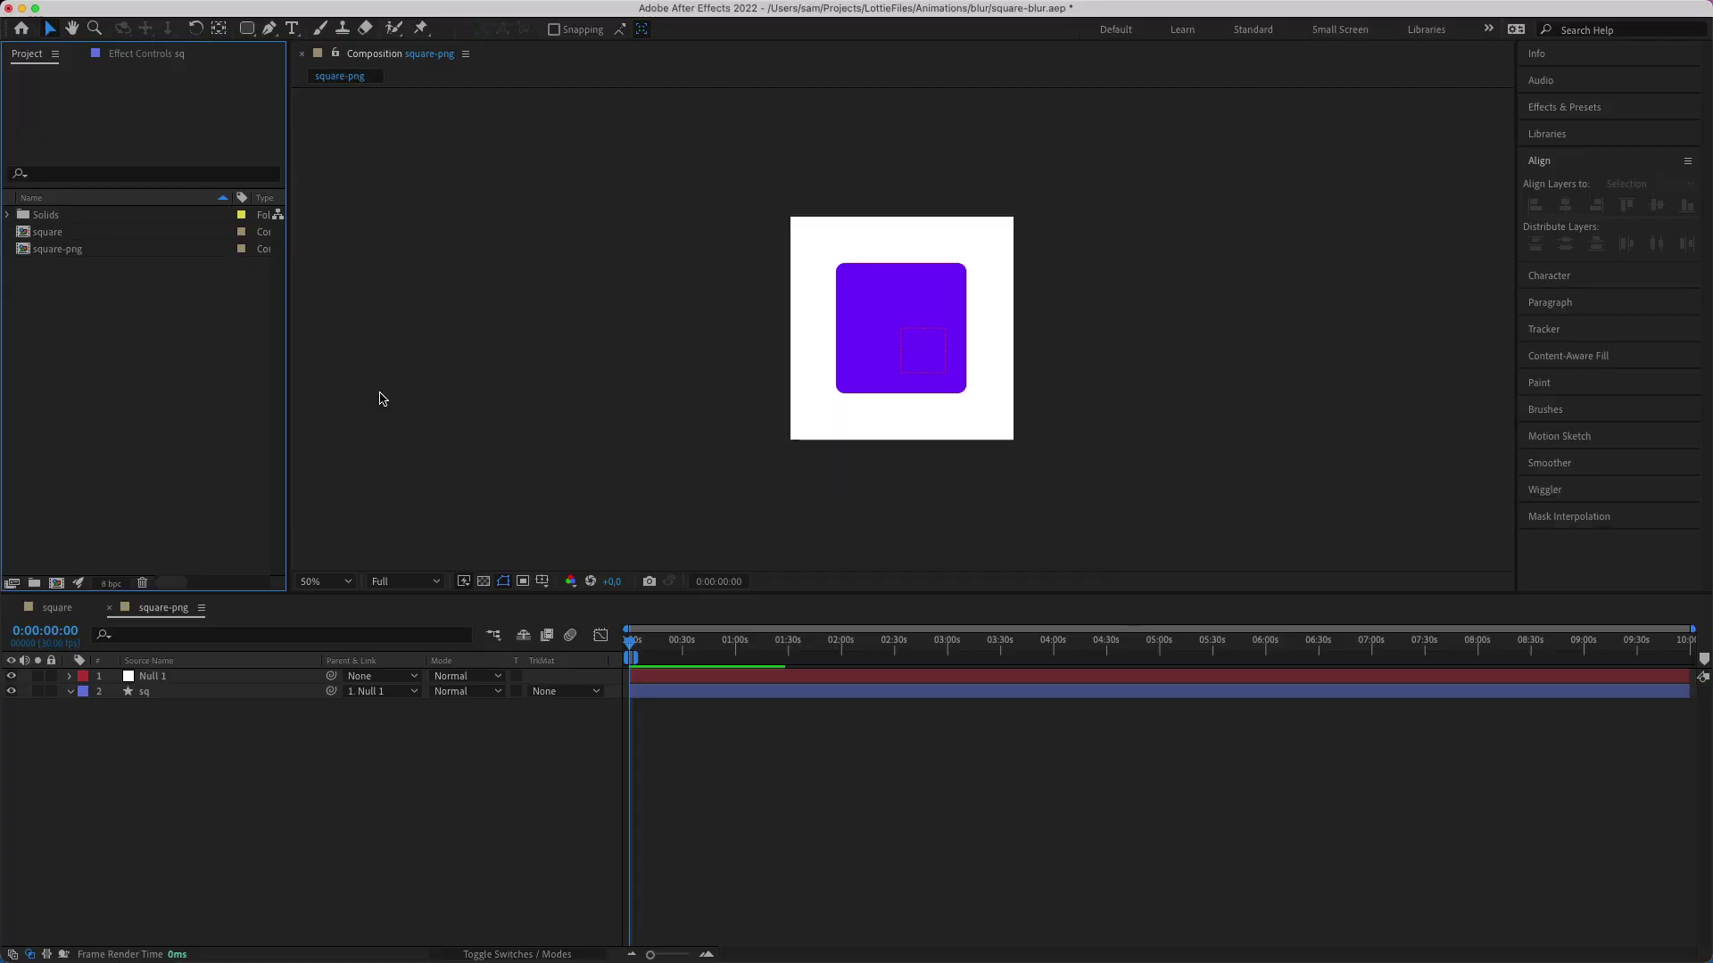
# - Switch to After Effects and import rectangle-blurred.png from the Desktop into the project
pyautogui.doubleClick(199, 381)
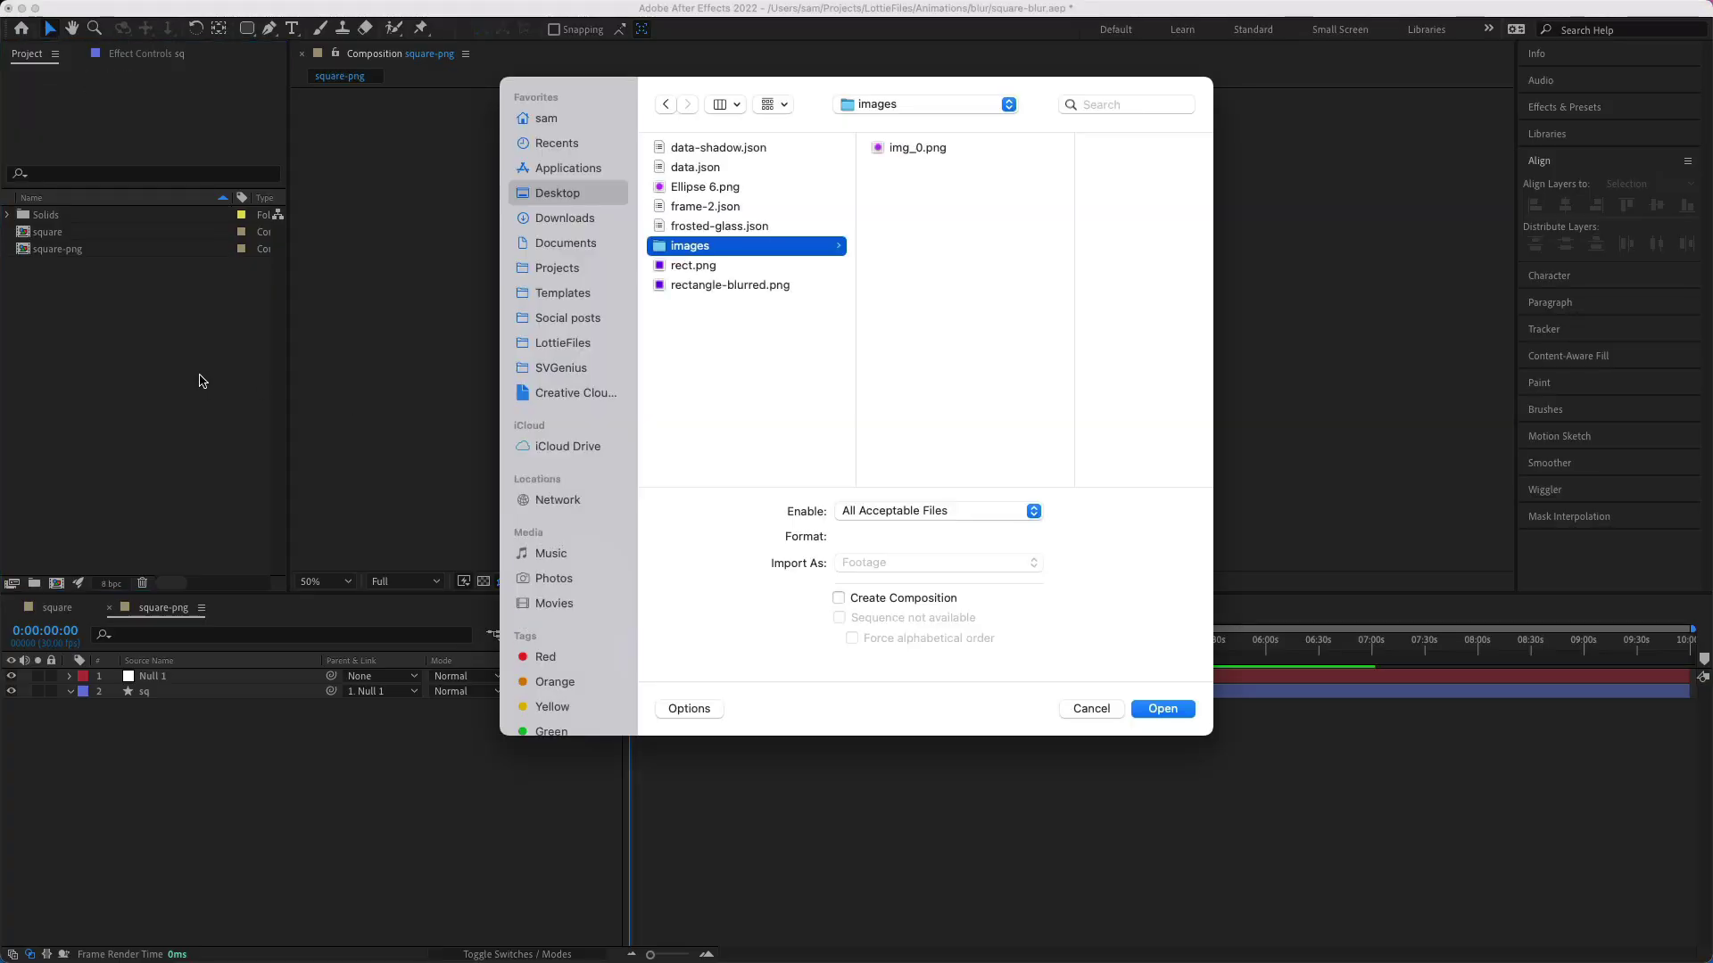
pyautogui.click(702, 282)
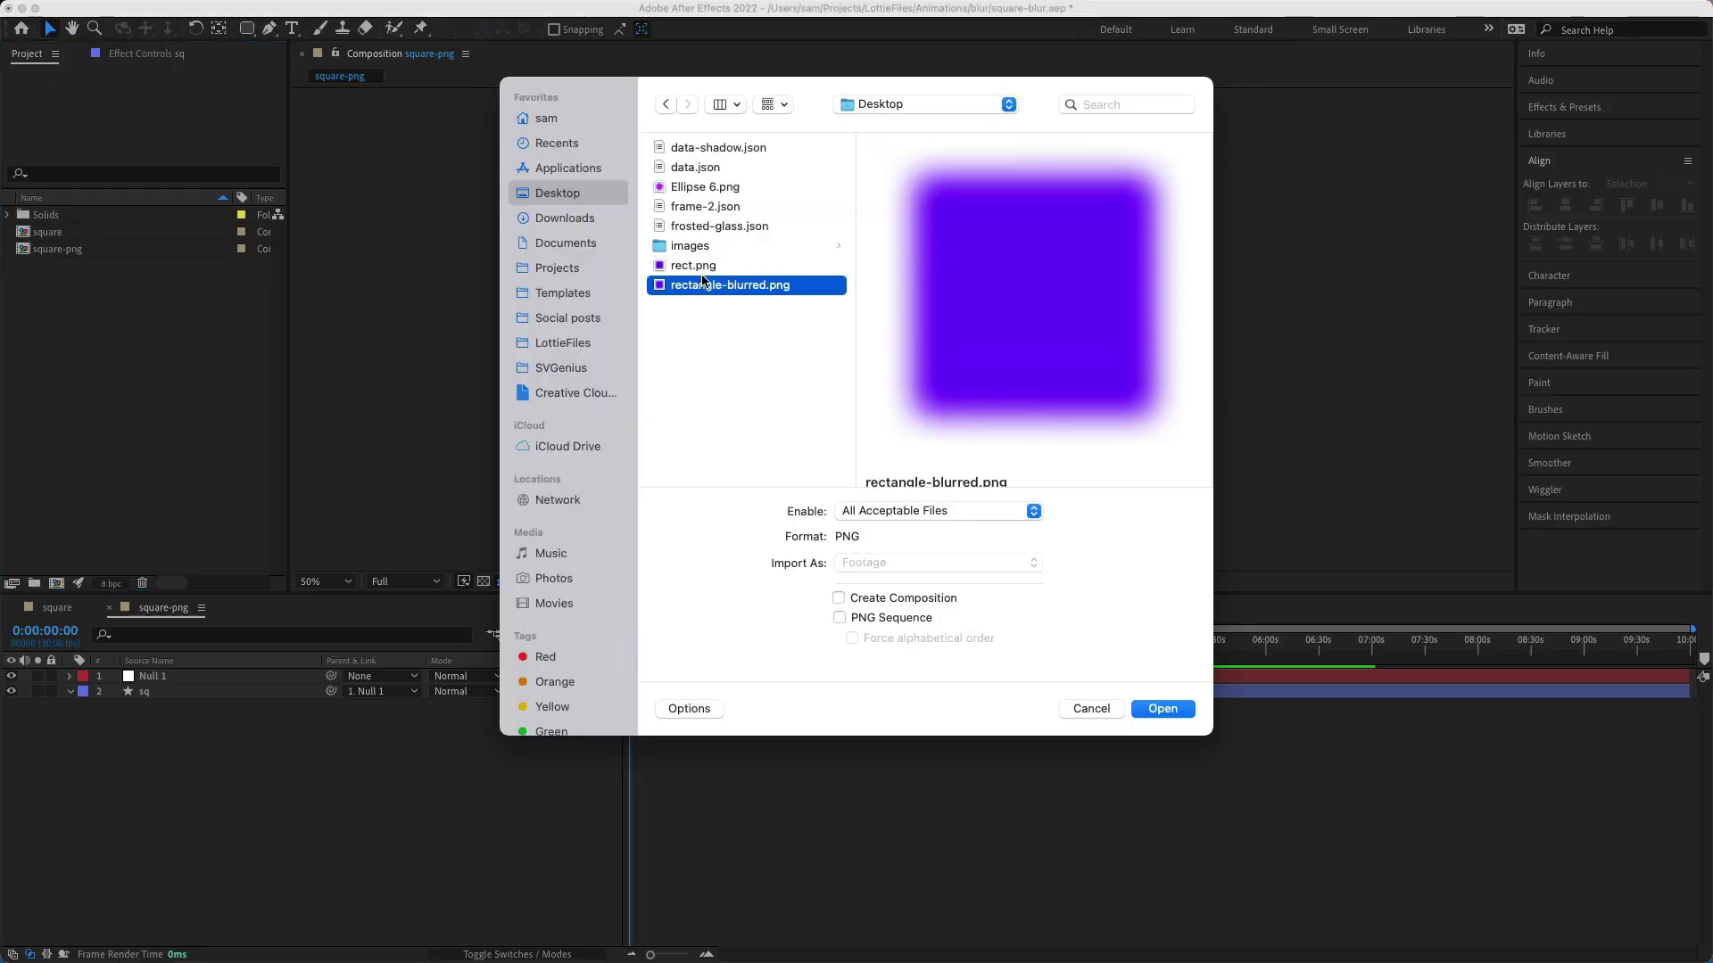
pyautogui.click(1162, 710)
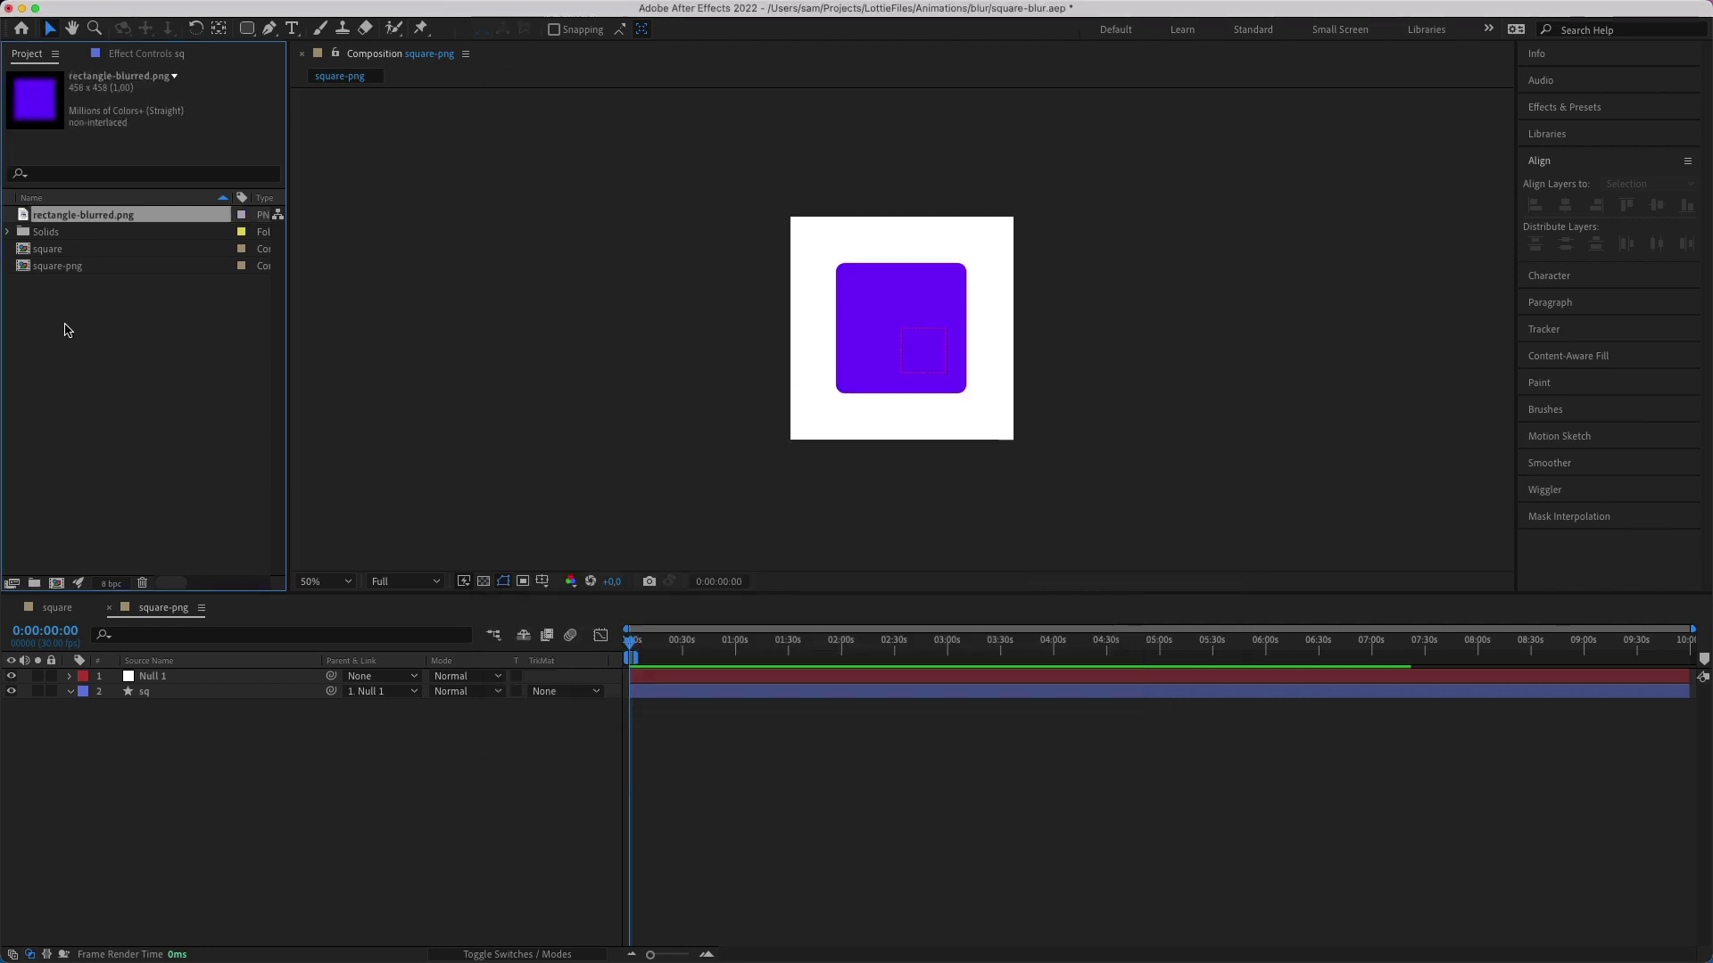
# - Place rectangle-blurred.png beneath the sq layer in the square-png composition and set its scale to 75%
pyautogui.moveTo(122, 221); pyautogui.dragTo(272, 793)
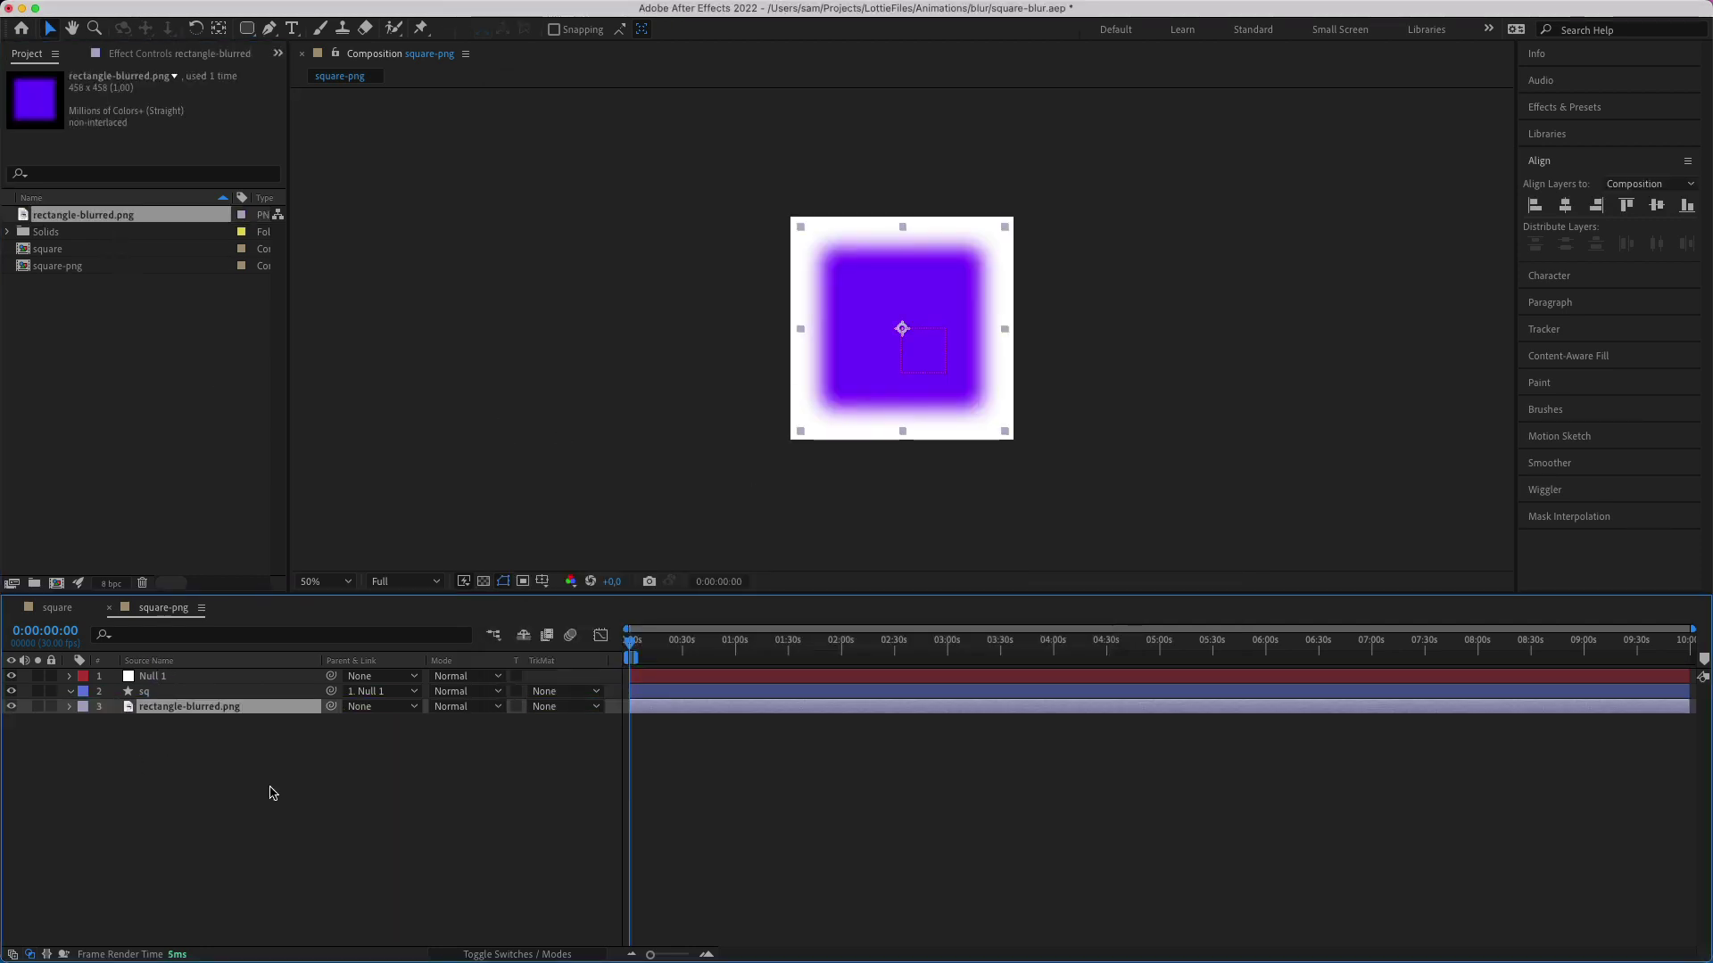
pyautogui.press('s')
pyautogui.moveTo(480, 723); pyautogui.dragTo(458, 724)
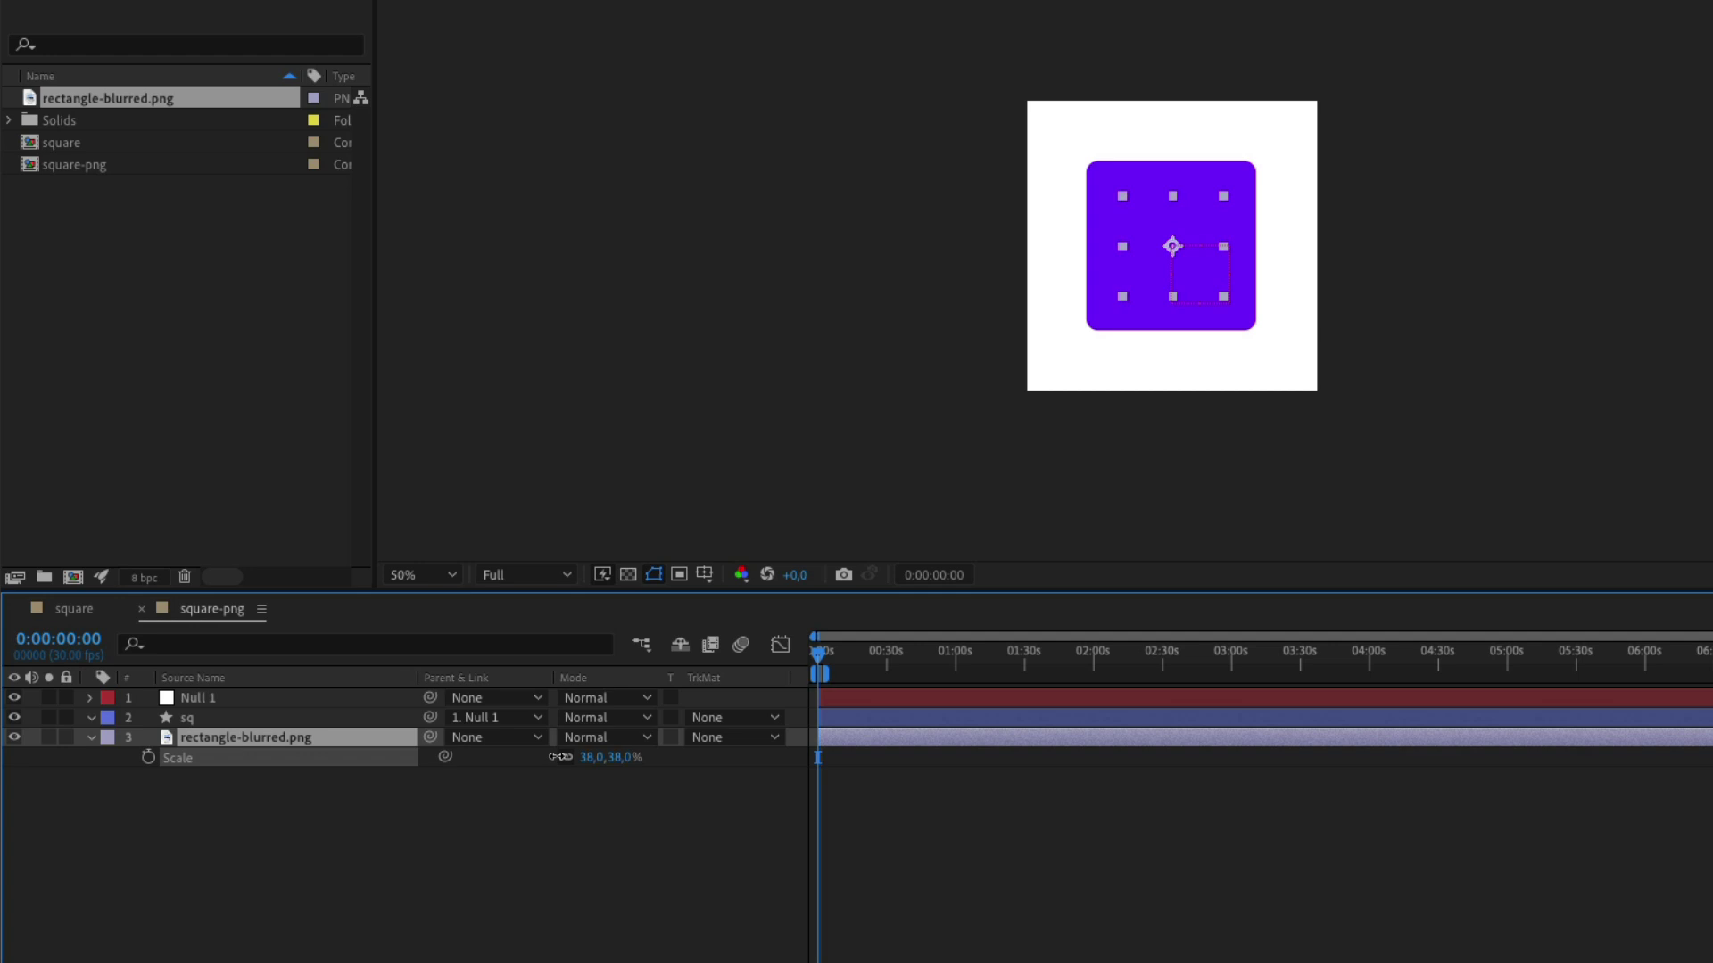
pyautogui.moveTo(596, 761); pyautogui.dragTo(614, 770)
pyautogui.press('Return')
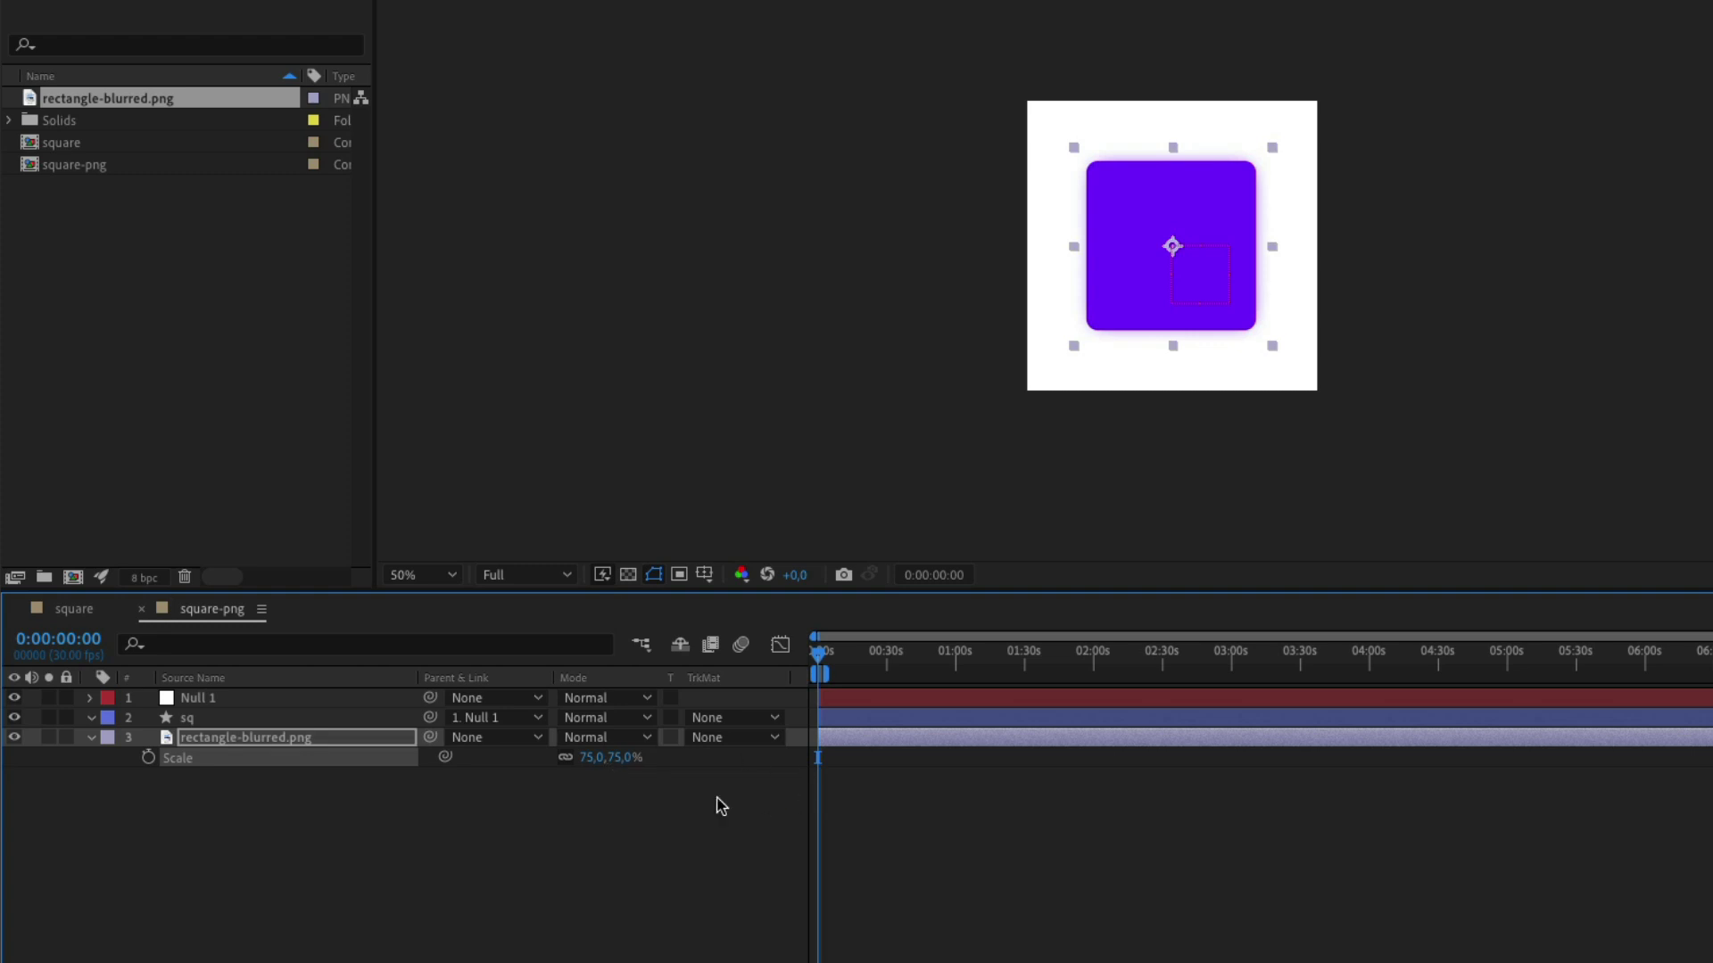
pyautogui.click(374, 803)
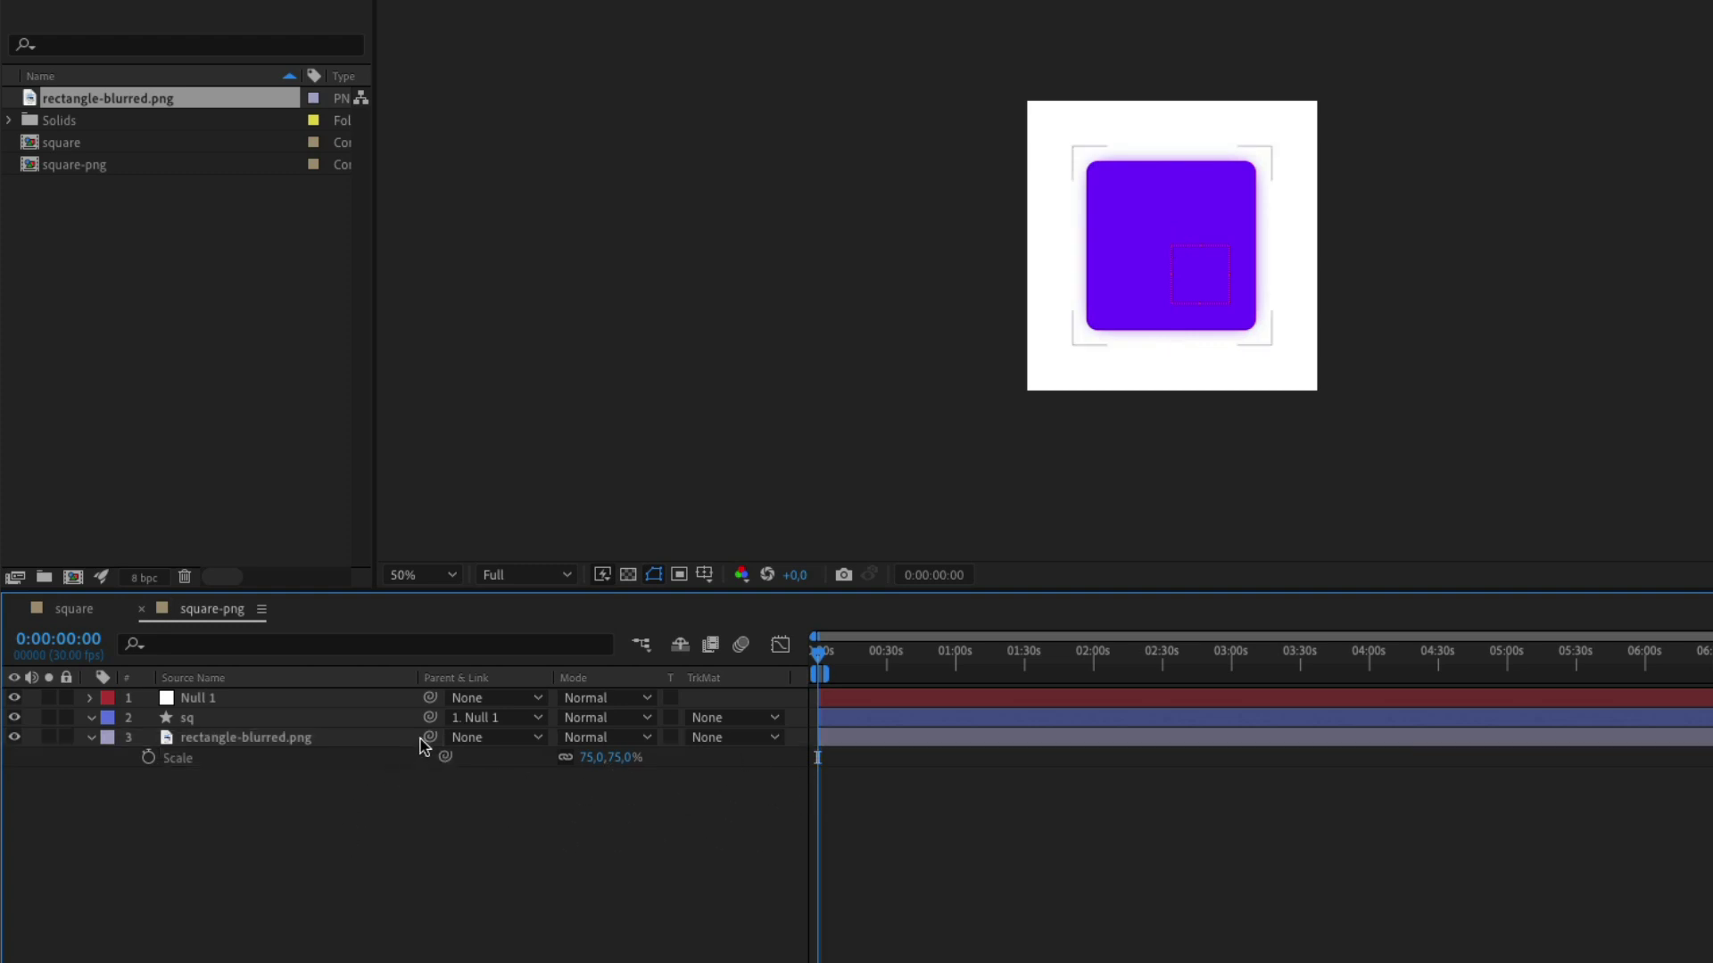
# - Parent the rectangle-blurred.png layer to Null 1 and preview the combined motion
pyautogui.moveTo(431, 739); pyautogui.dragTo(221, 695)
pyautogui.click(239, 735)
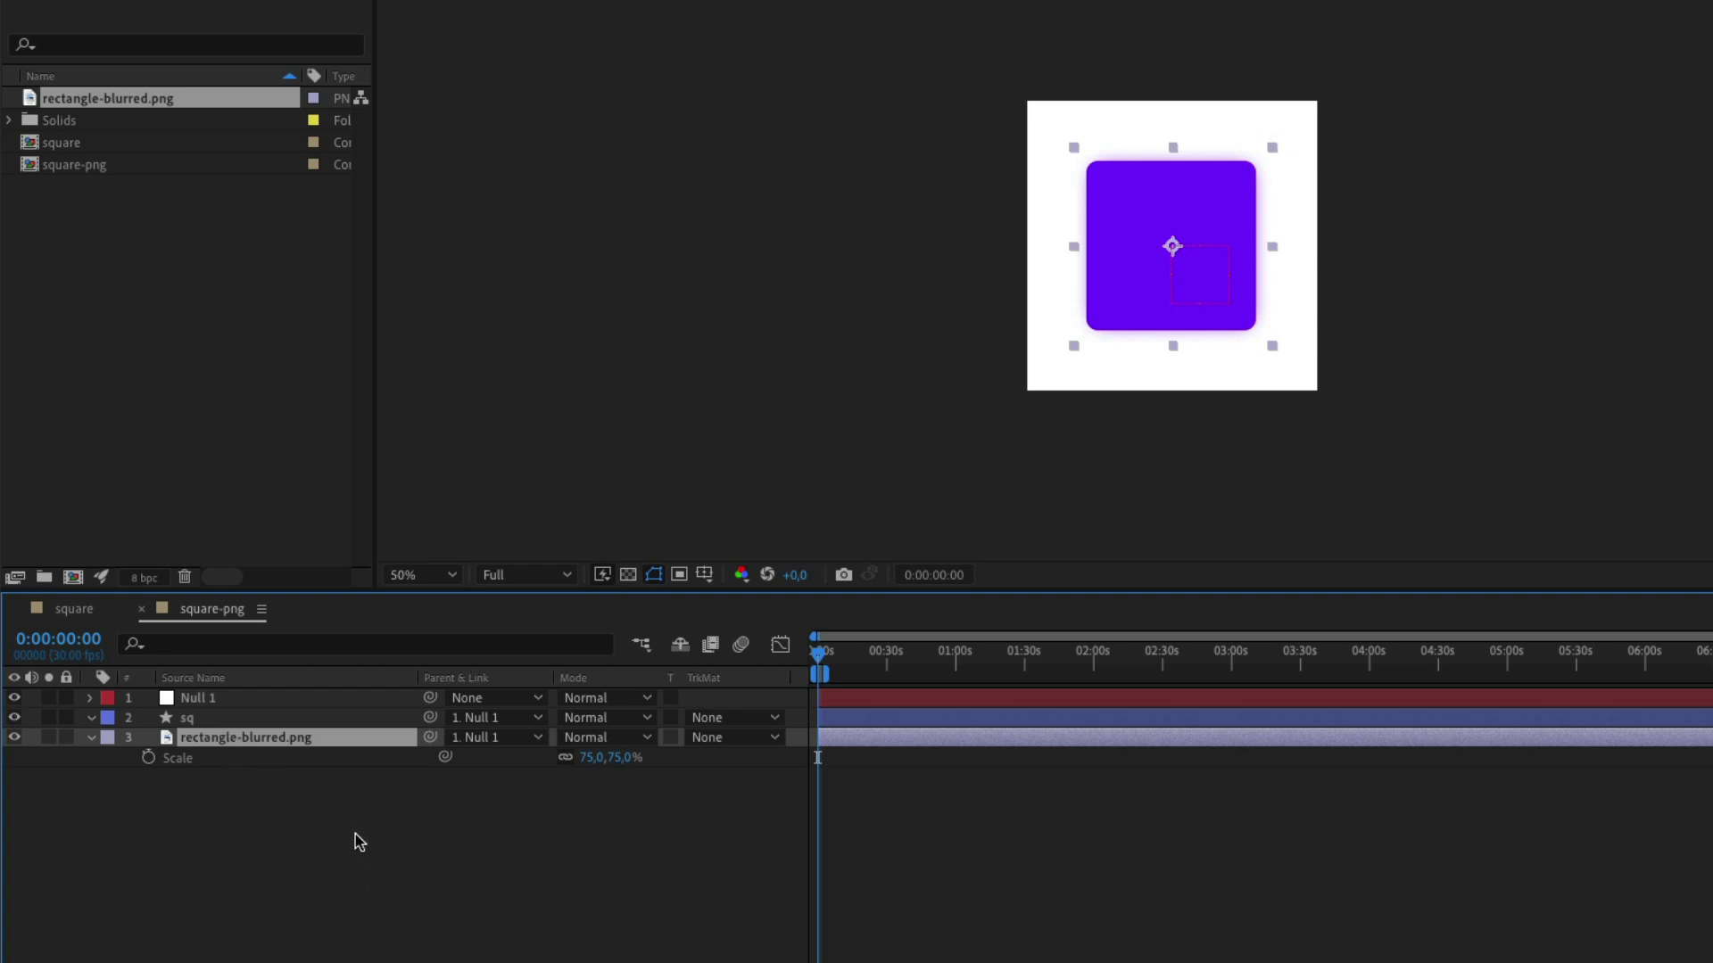
pyautogui.press('space')
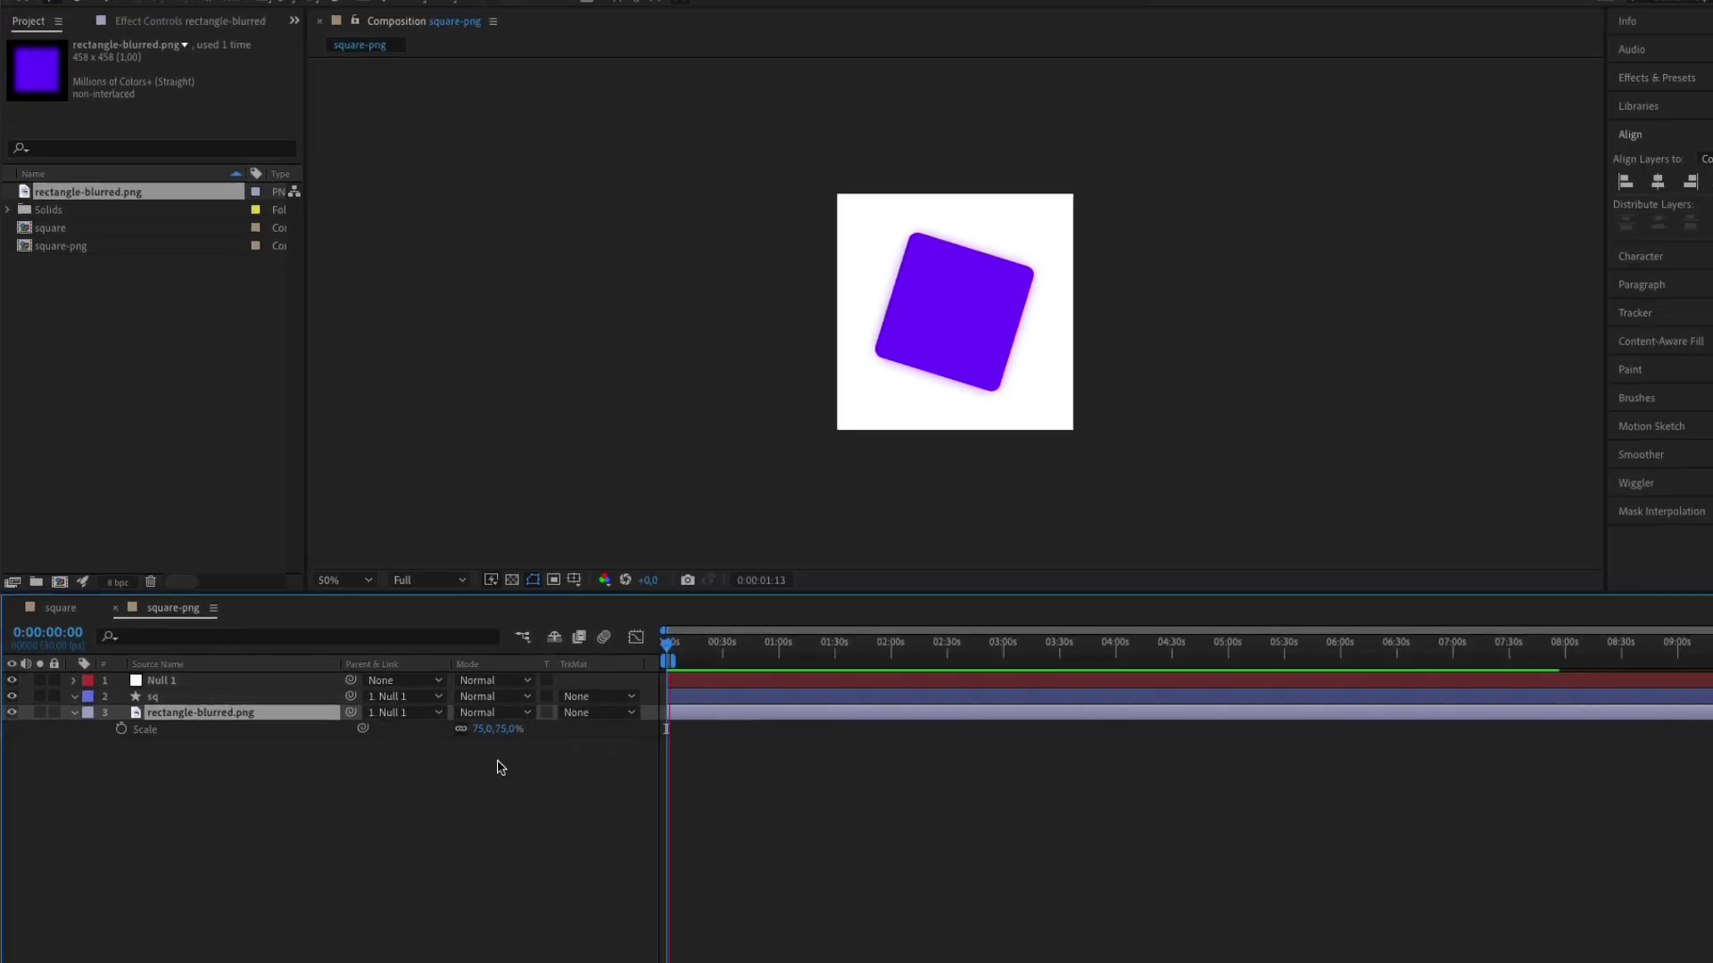
# - Add Opacity keyframes at 100% to the sq and rectangle-blurred.png layers and move them to the first frame
pyautogui.scroll(5, 848, 738)
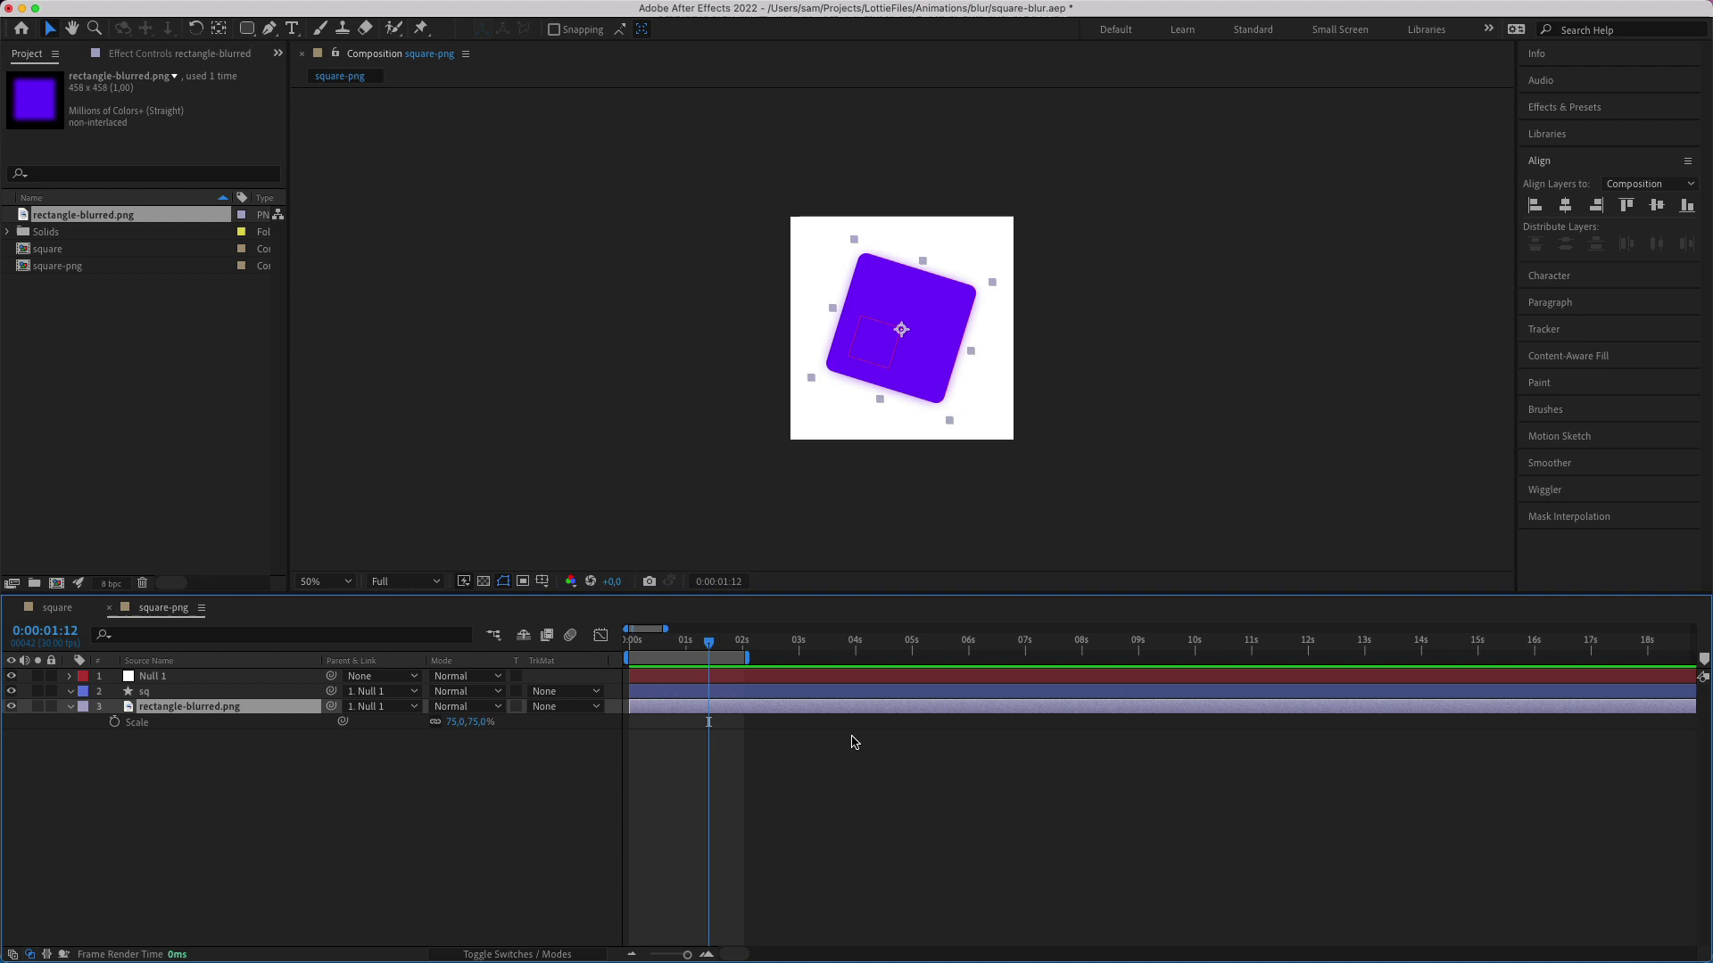
pyautogui.scroll(2, 687, 842)
pyautogui.keyDown('shift'); pyautogui.click(268, 692); pyautogui.keyUp('shift')
pyautogui.press('t')
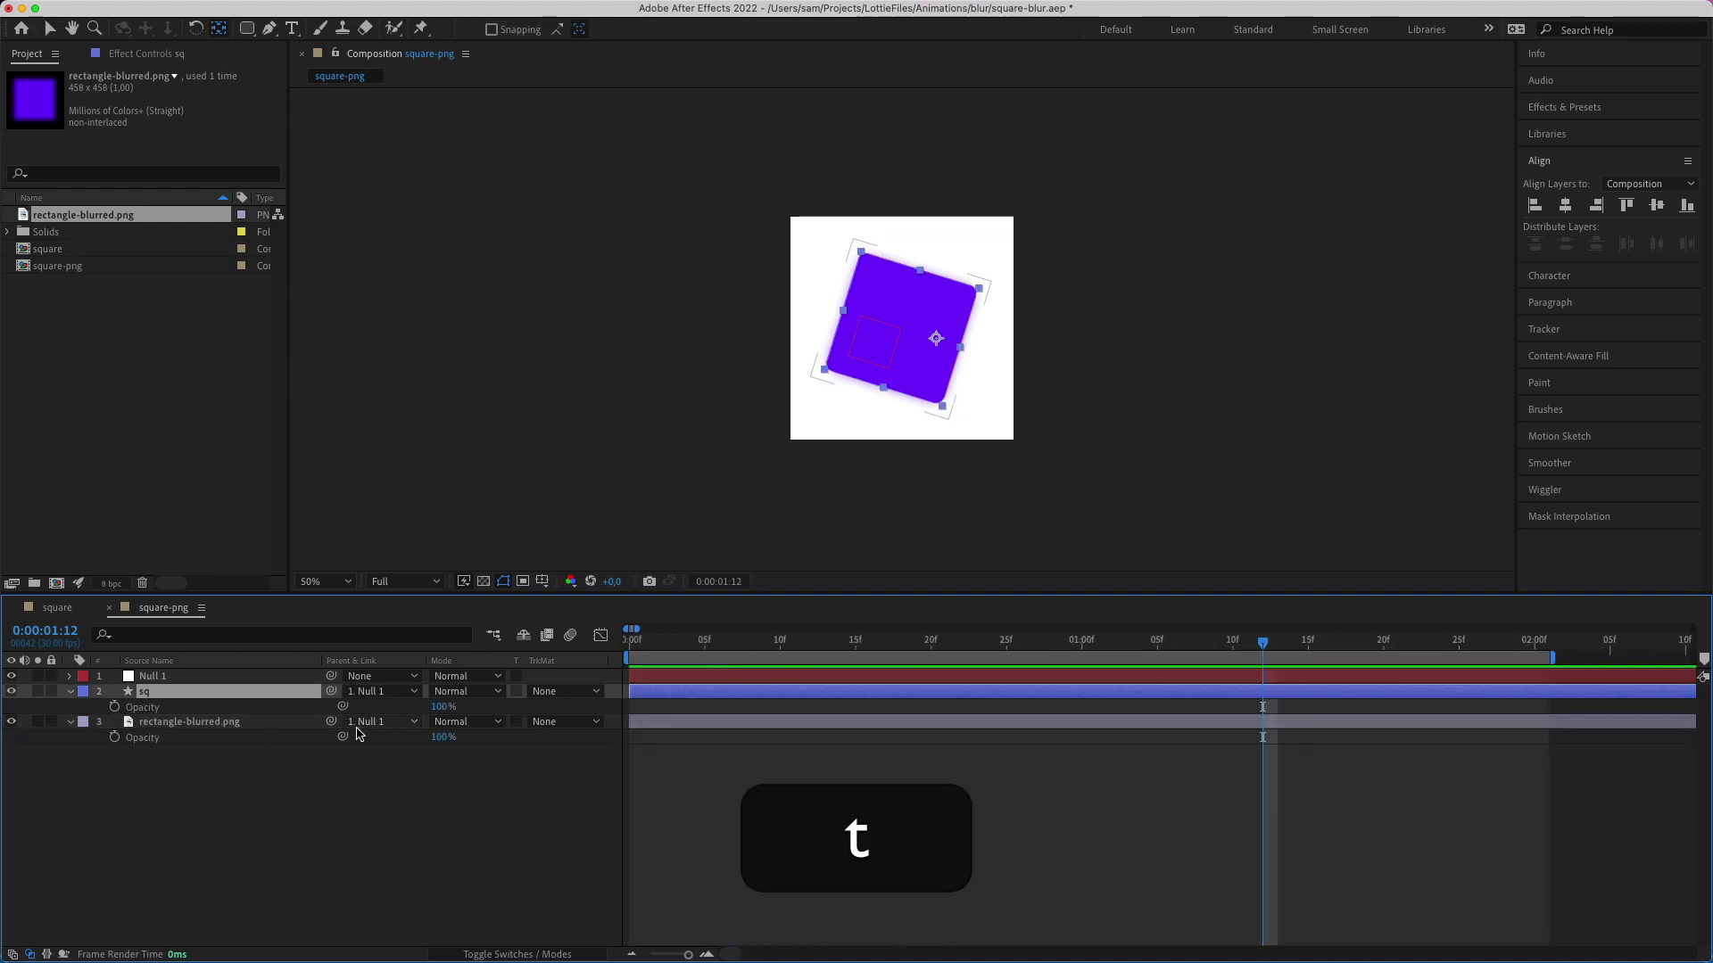
pyautogui.click(114, 738)
pyautogui.click(114, 706)
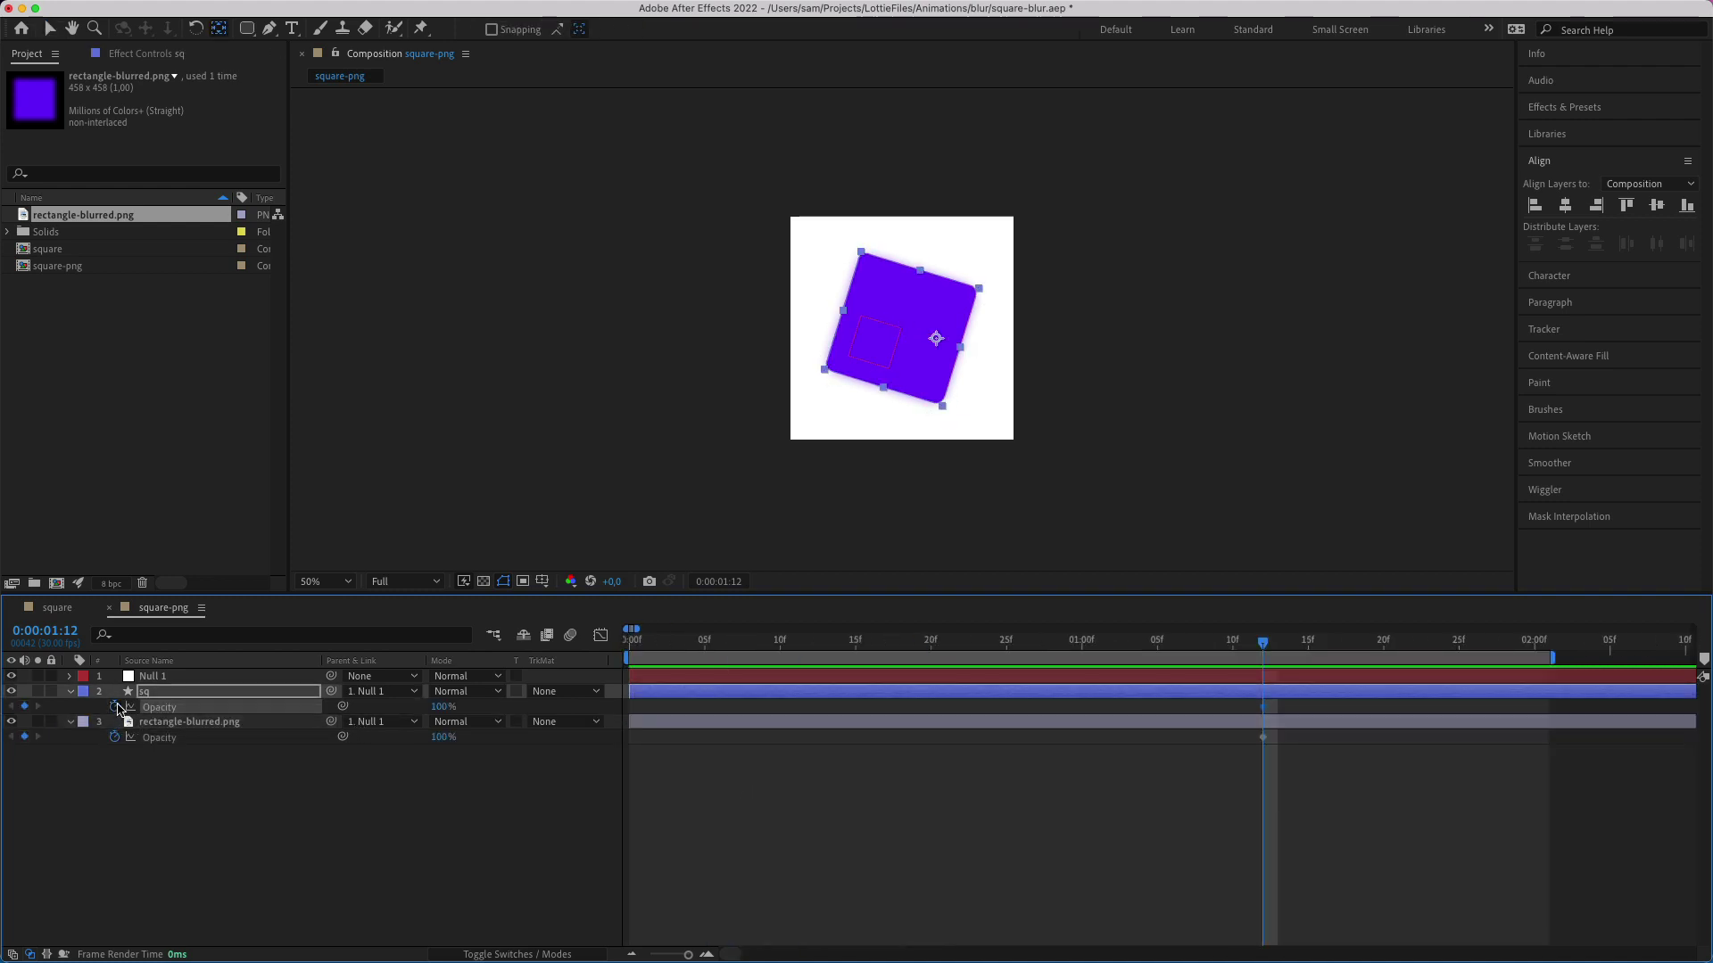
pyautogui.moveTo(1362, 824); pyautogui.dragTo(1253, 701)
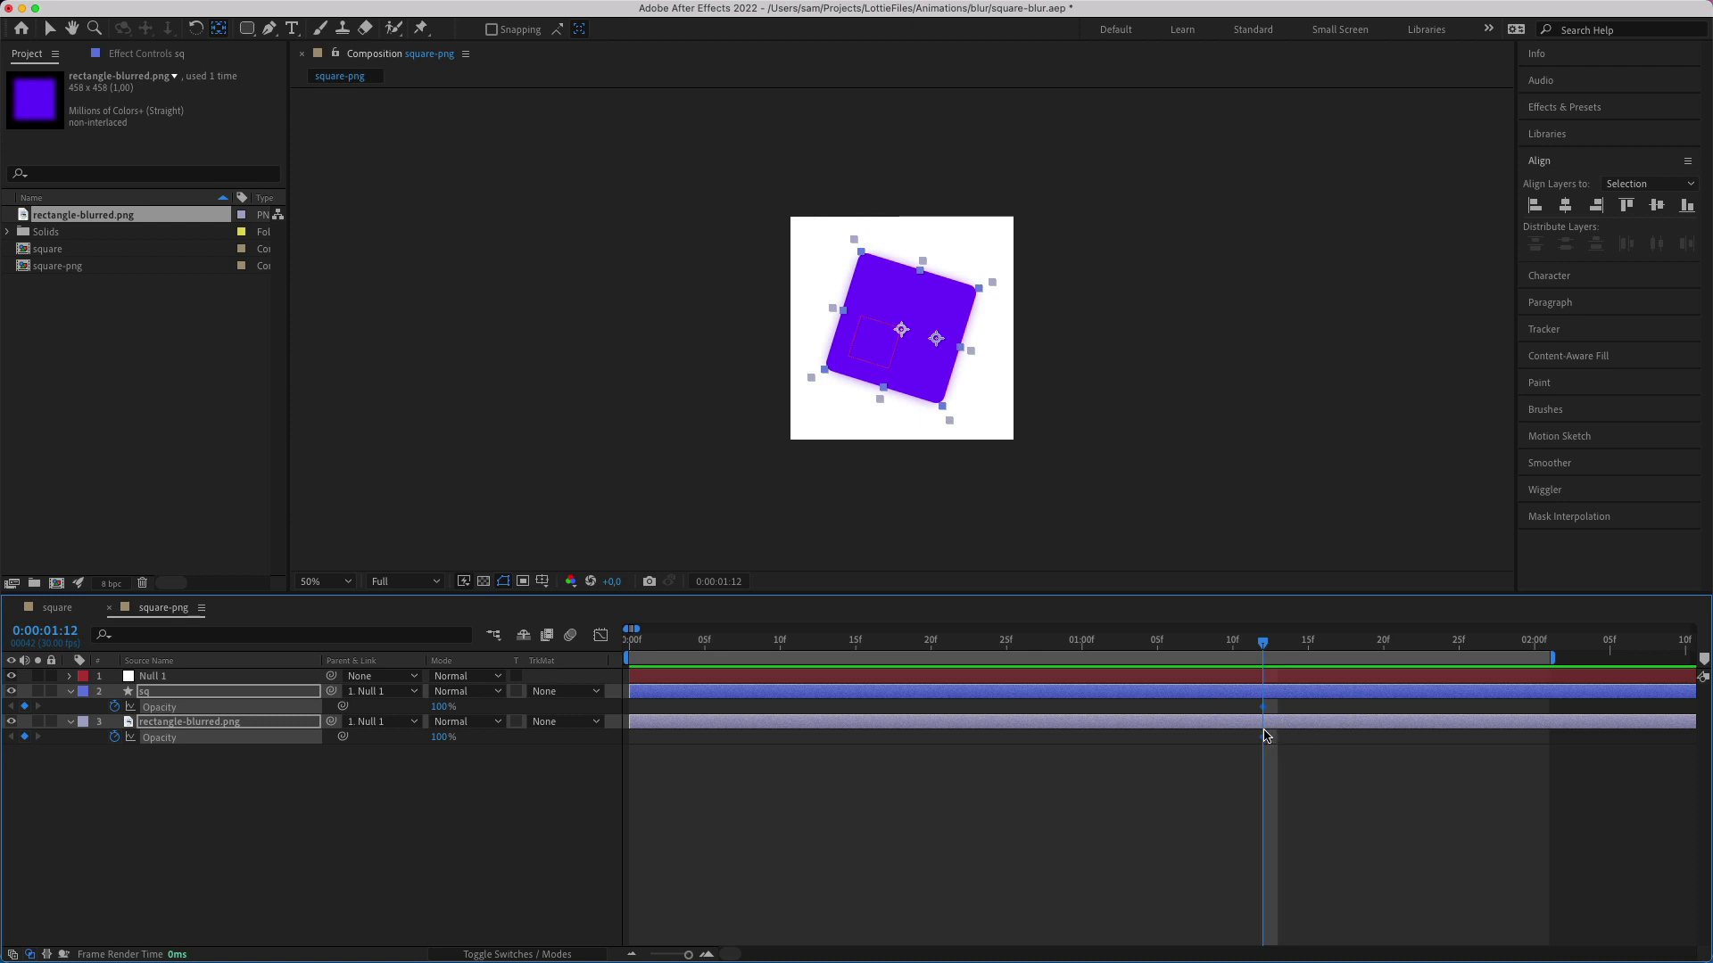
pyautogui.press('Home')
# - Reveal Null 1's keyframes, then at 0:00:00:25 keyframe rectangle-blurred.png's opacity at 100% and sq's opacity at 0%
pyautogui.click(914, 678)
pyautogui.press('u')
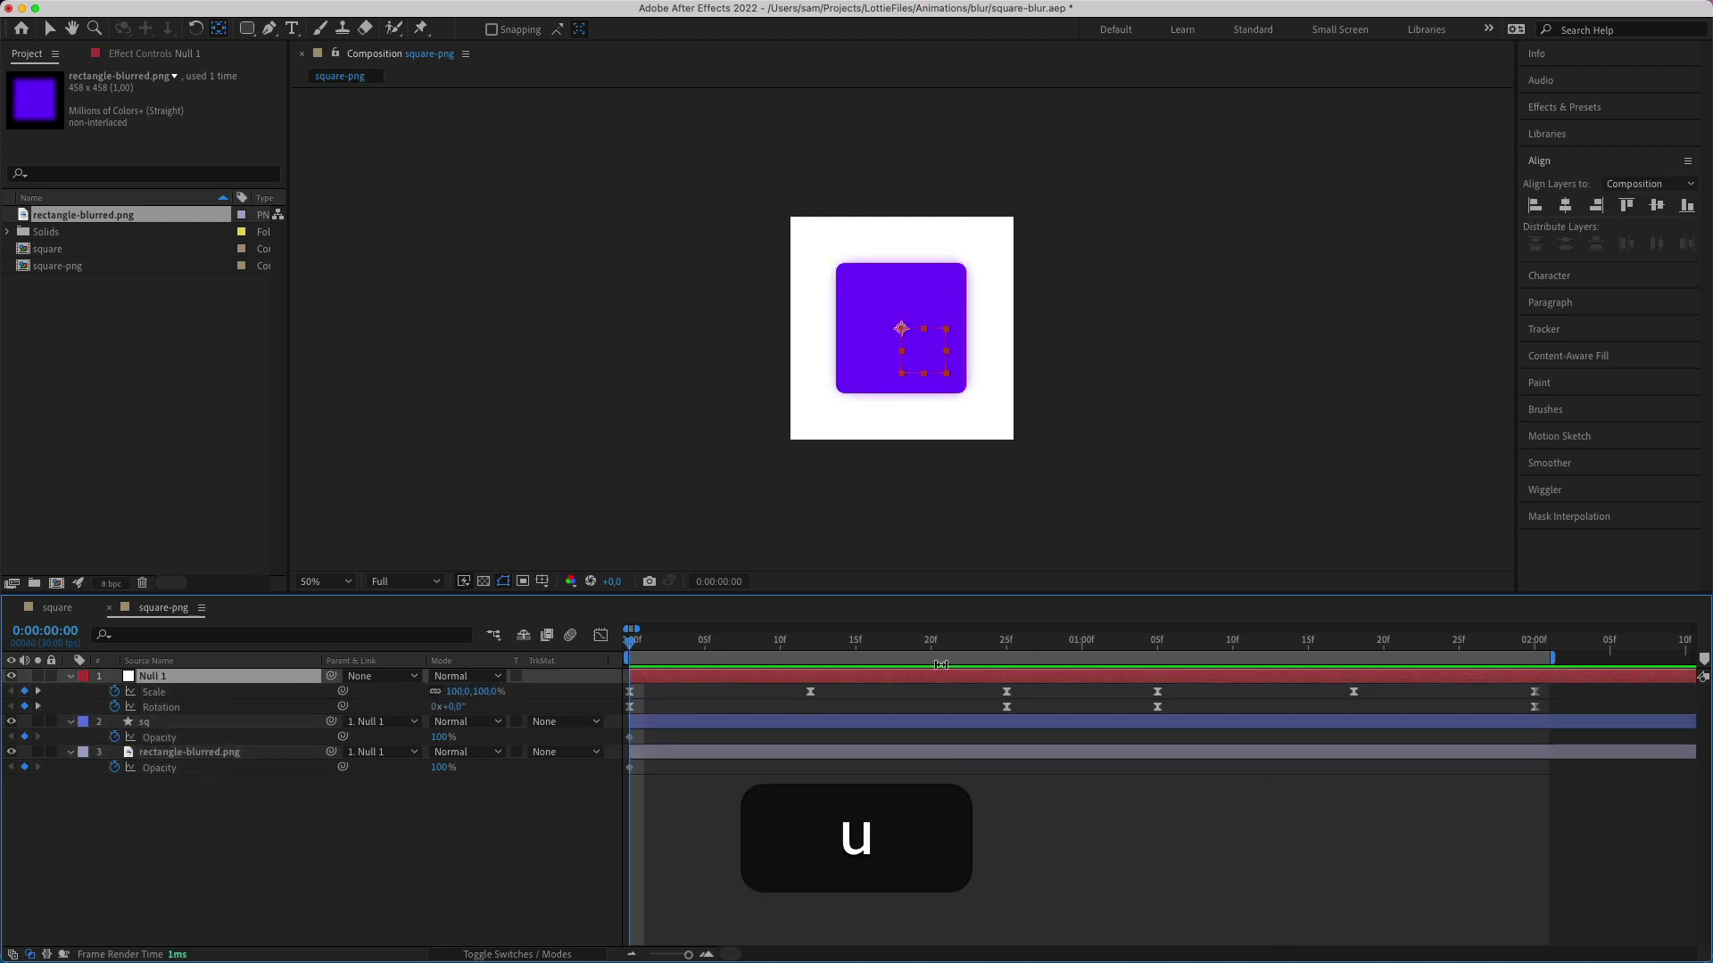
pyautogui.click(1005, 642)
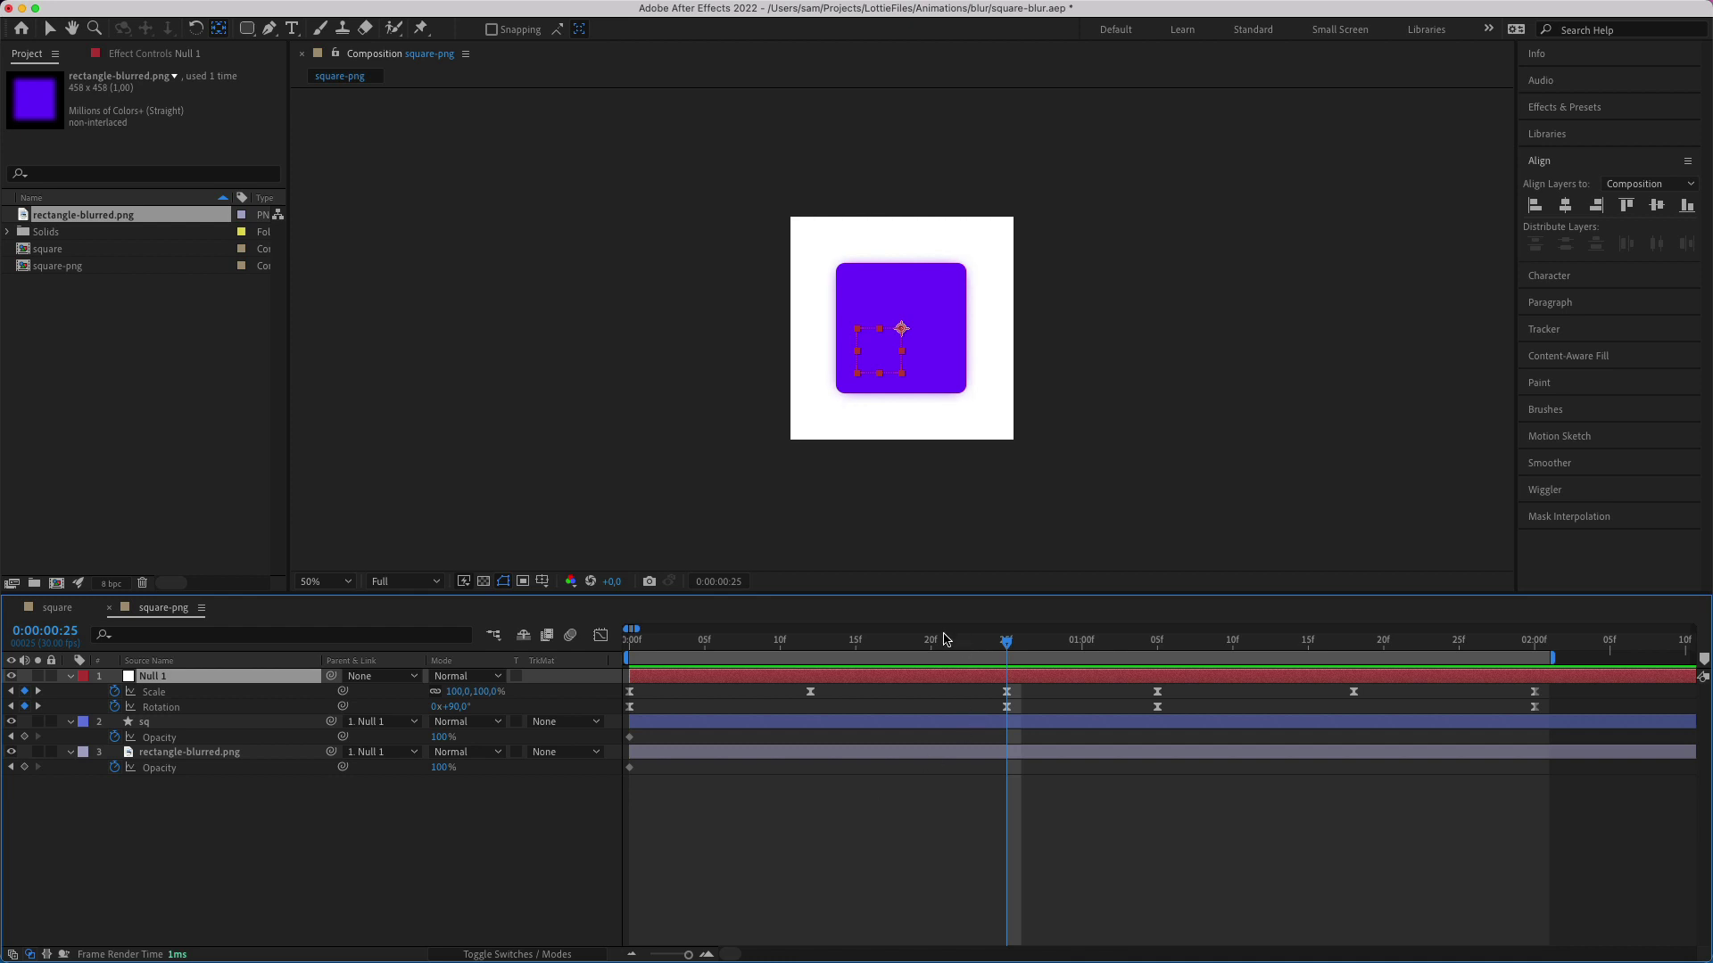
pyautogui.moveTo(945, 639); pyautogui.dragTo(1006, 641)
pyautogui.click(25, 767)
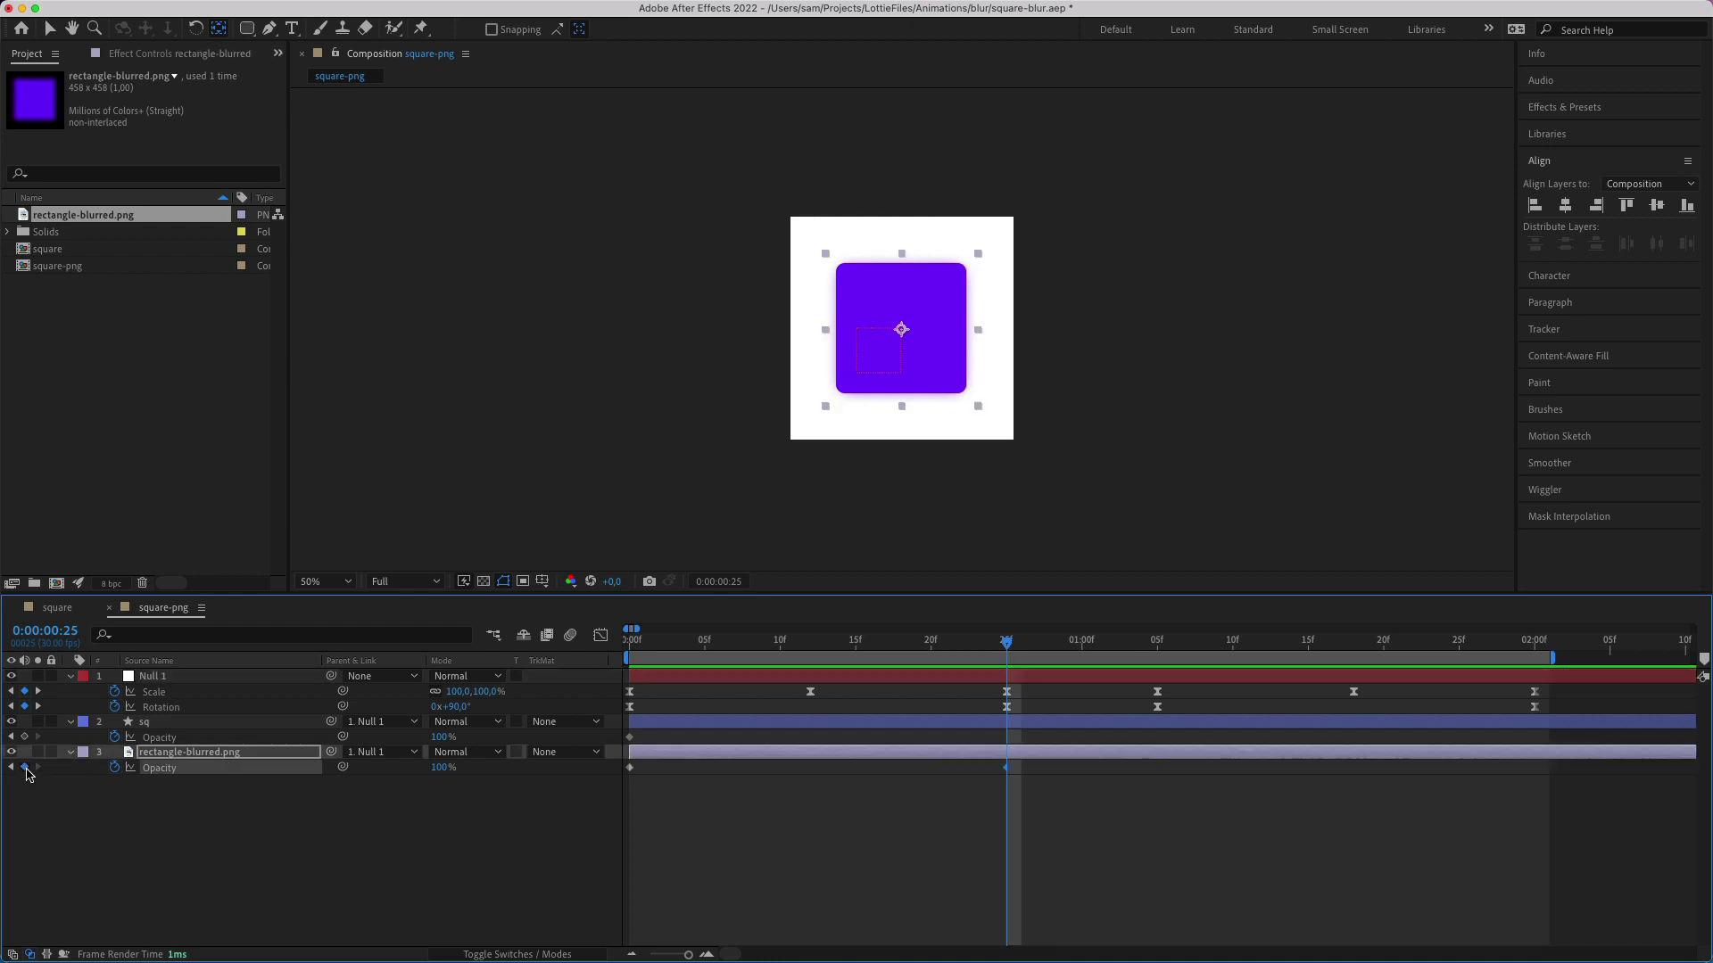
pyautogui.click(443, 737)
pyautogui.write('0')
pyautogui.press('Return')
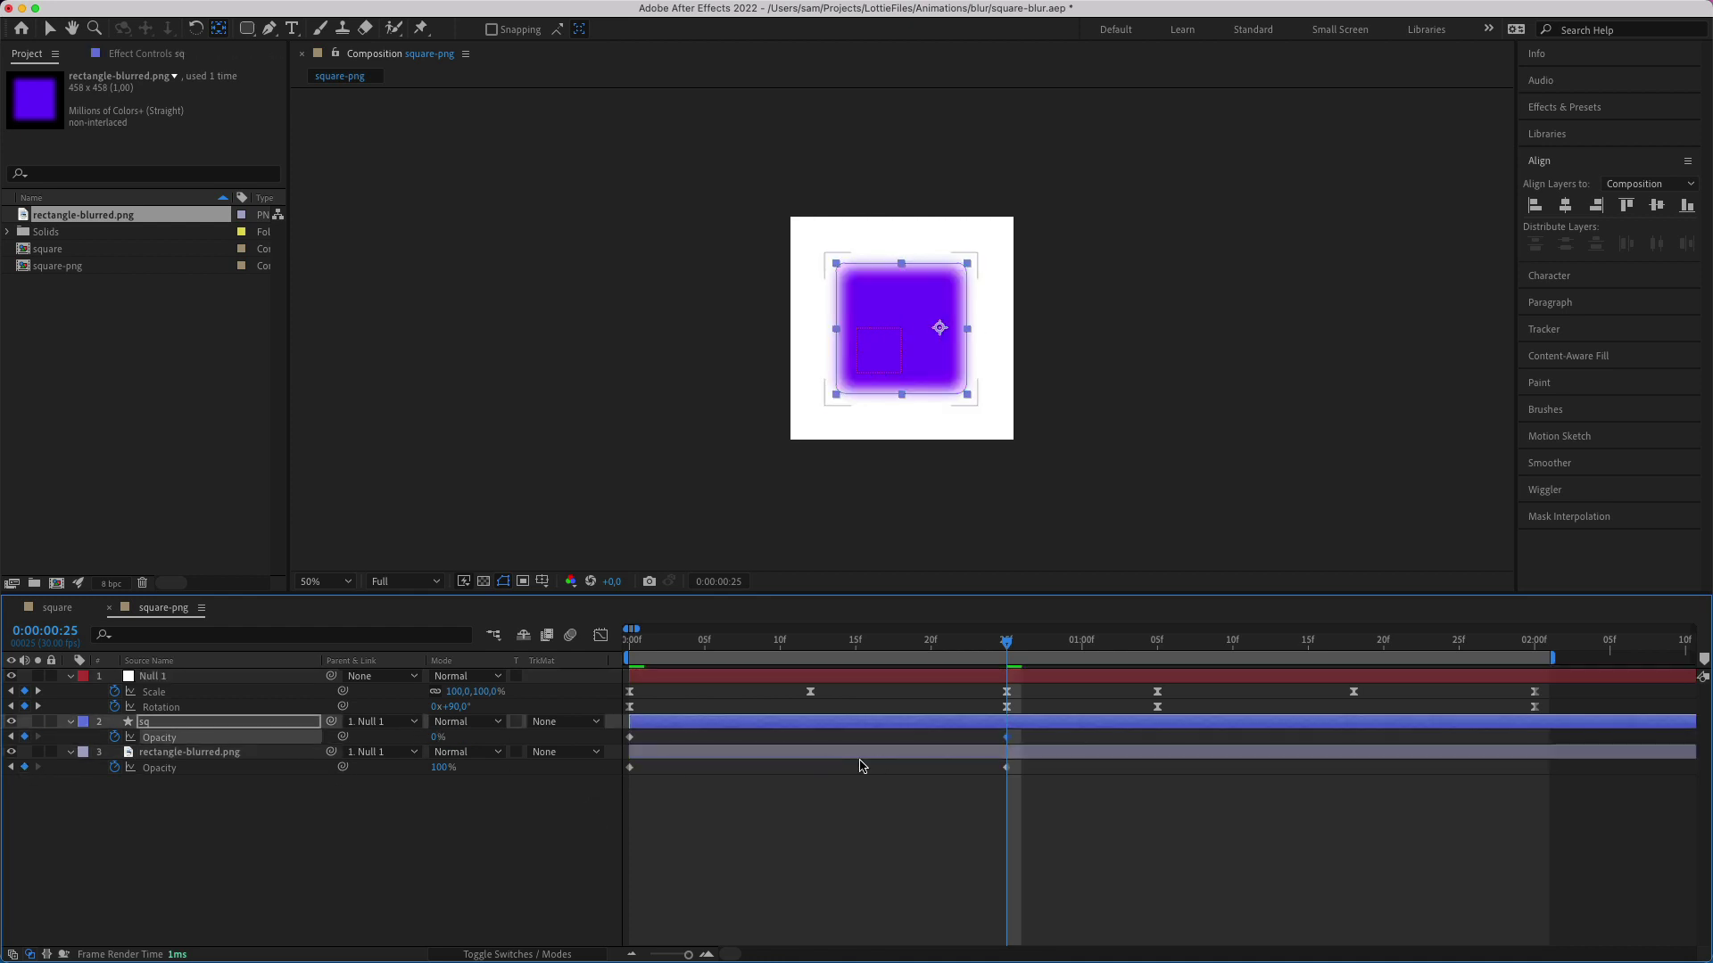
# - Keyframe the sq layer's opacity to hold 0% at 0:00:01:05 and return to 100% at 0:00:02:00
pyautogui.click(1155, 643)
pyautogui.hotkey('alt', 'shift', 't')
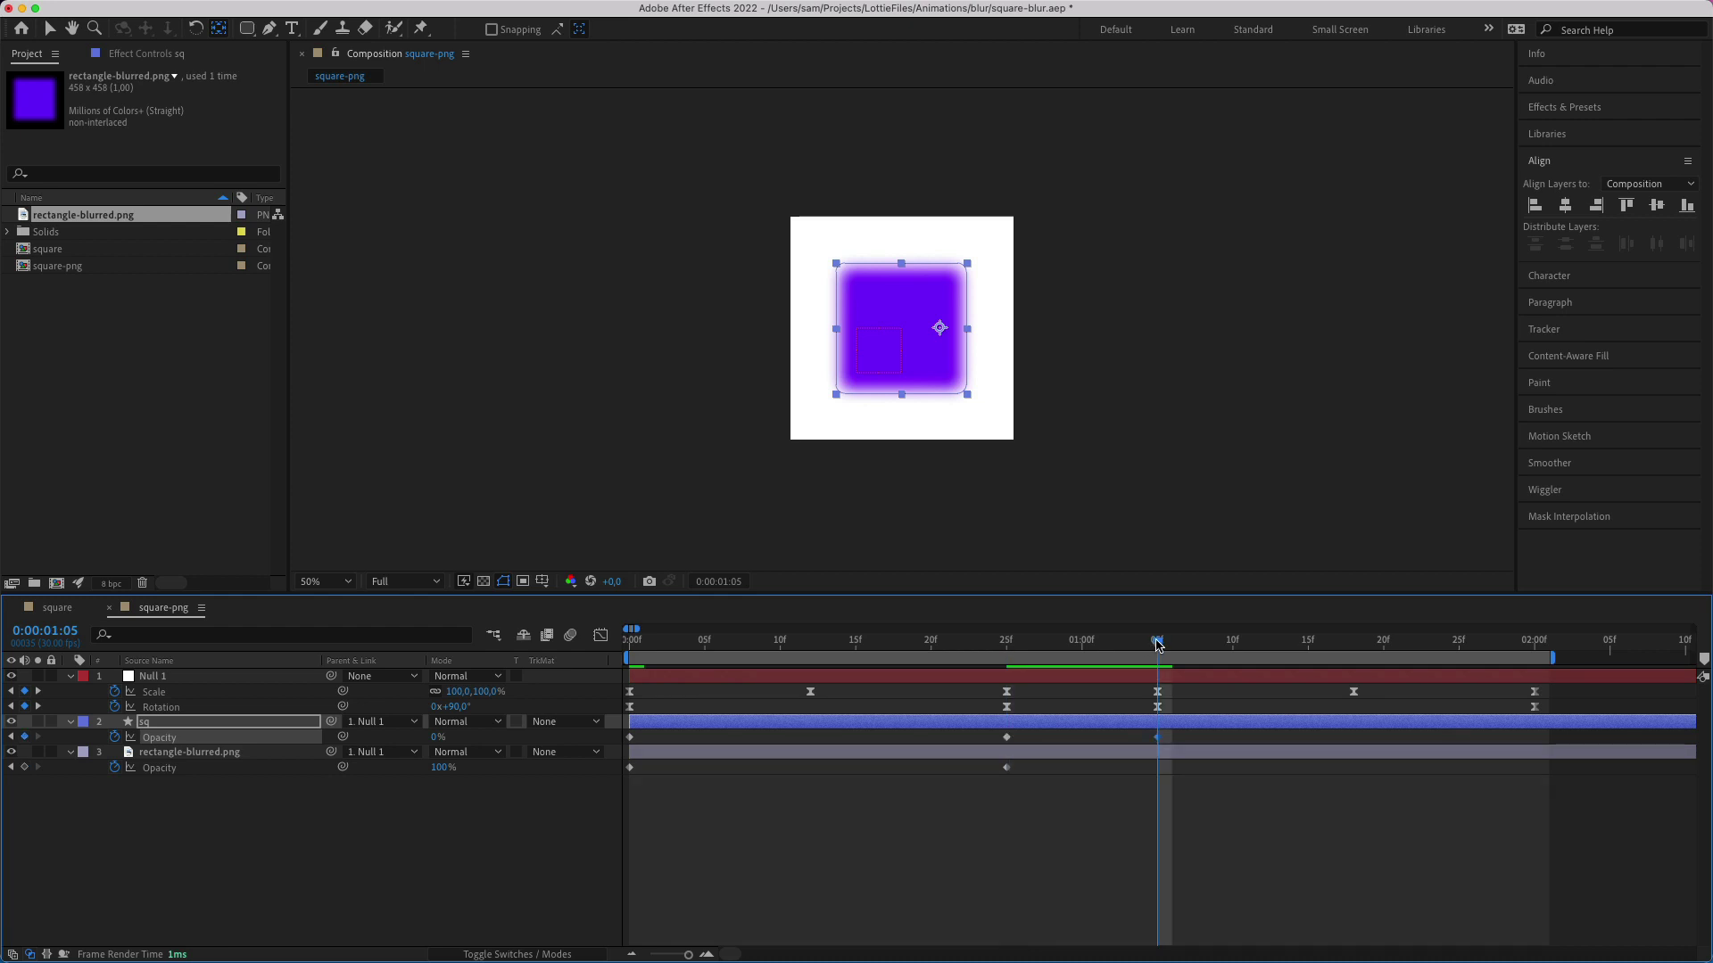
pyautogui.moveTo(1157, 644); pyautogui.dragTo(1534, 668)
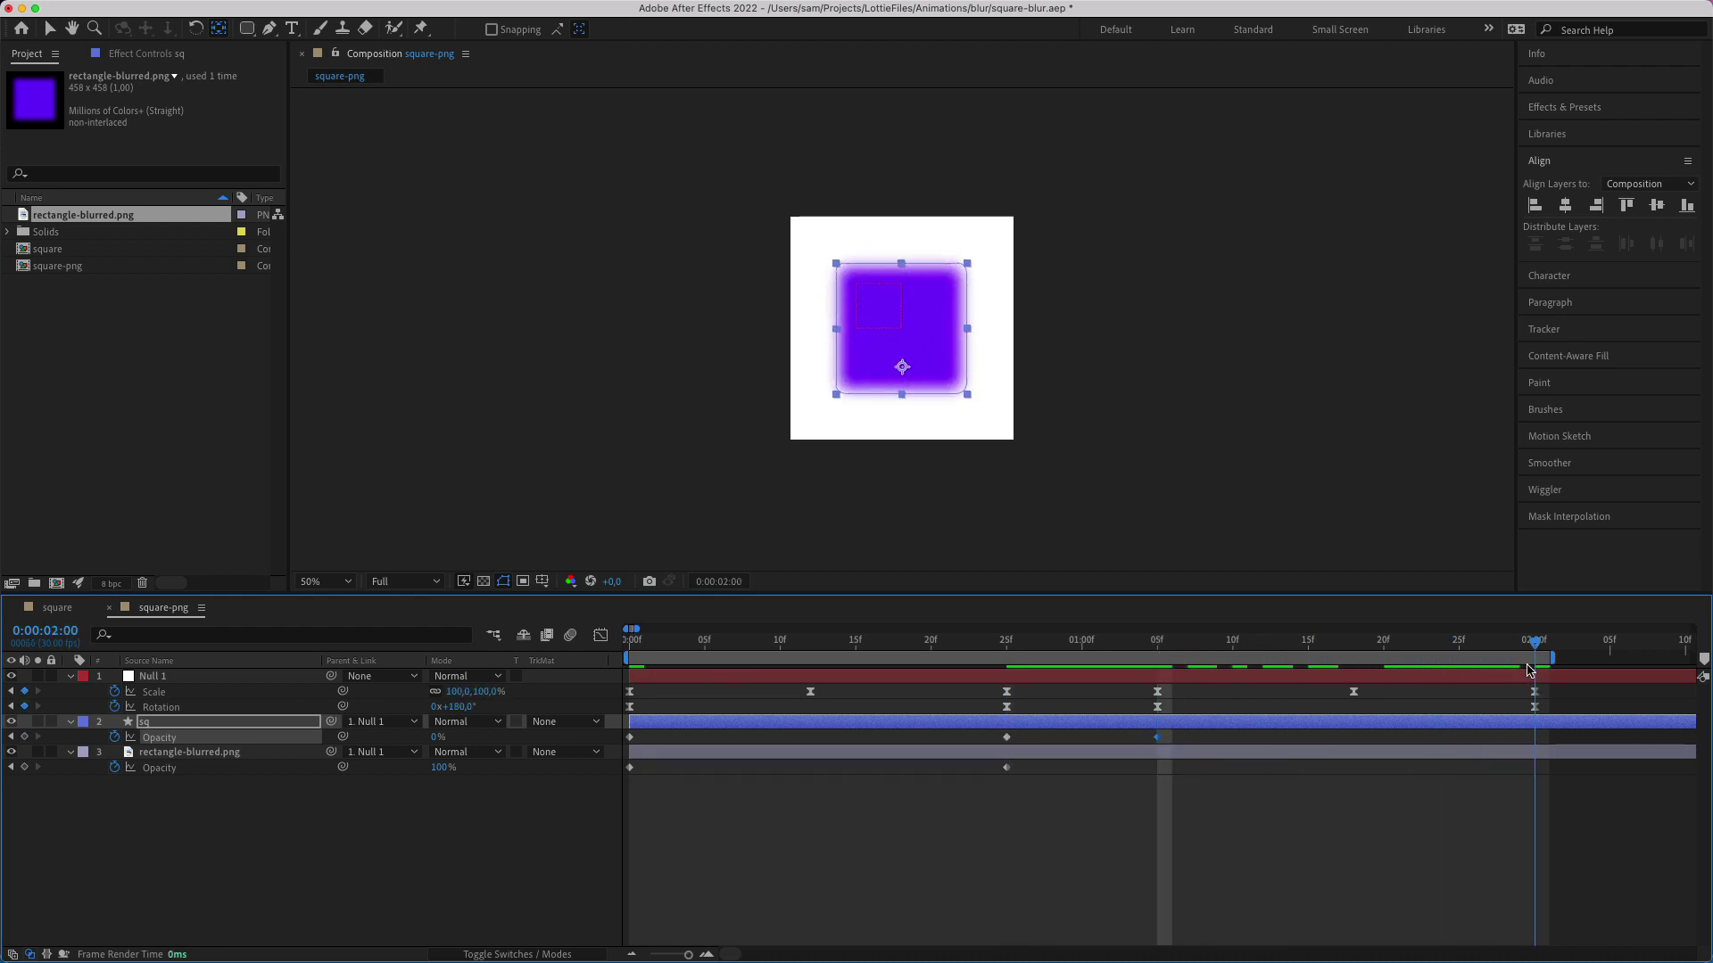
pyautogui.click(436, 737)
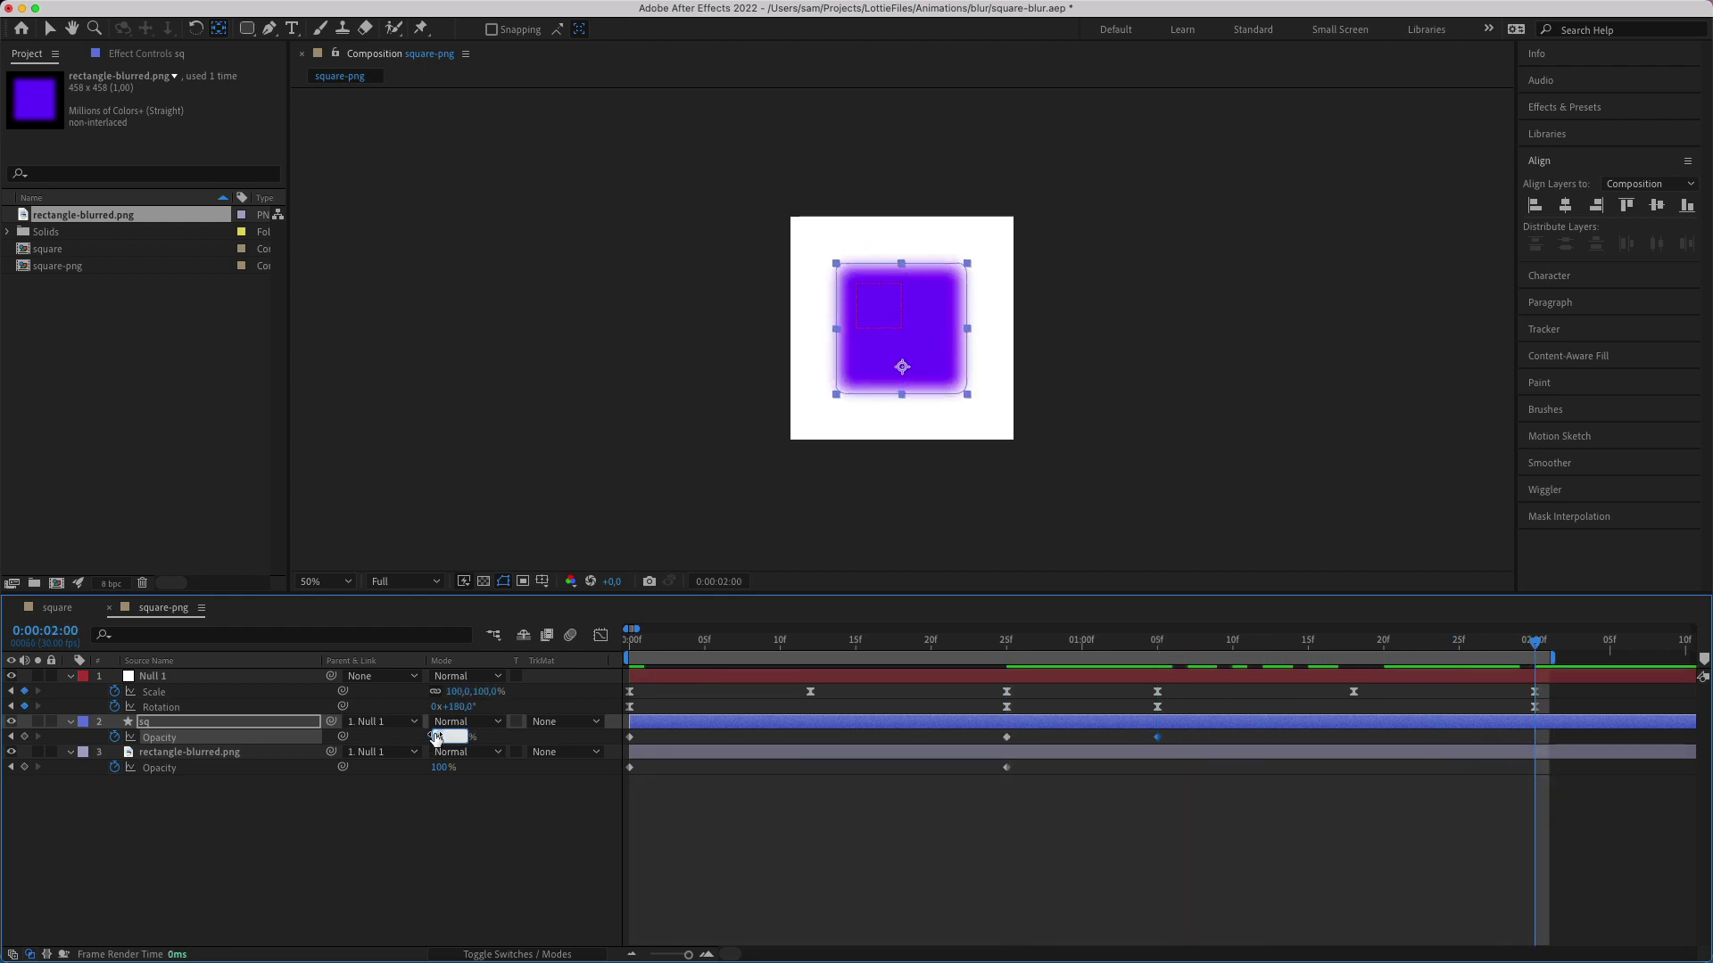
pyautogui.write('100')
pyautogui.press('Return')
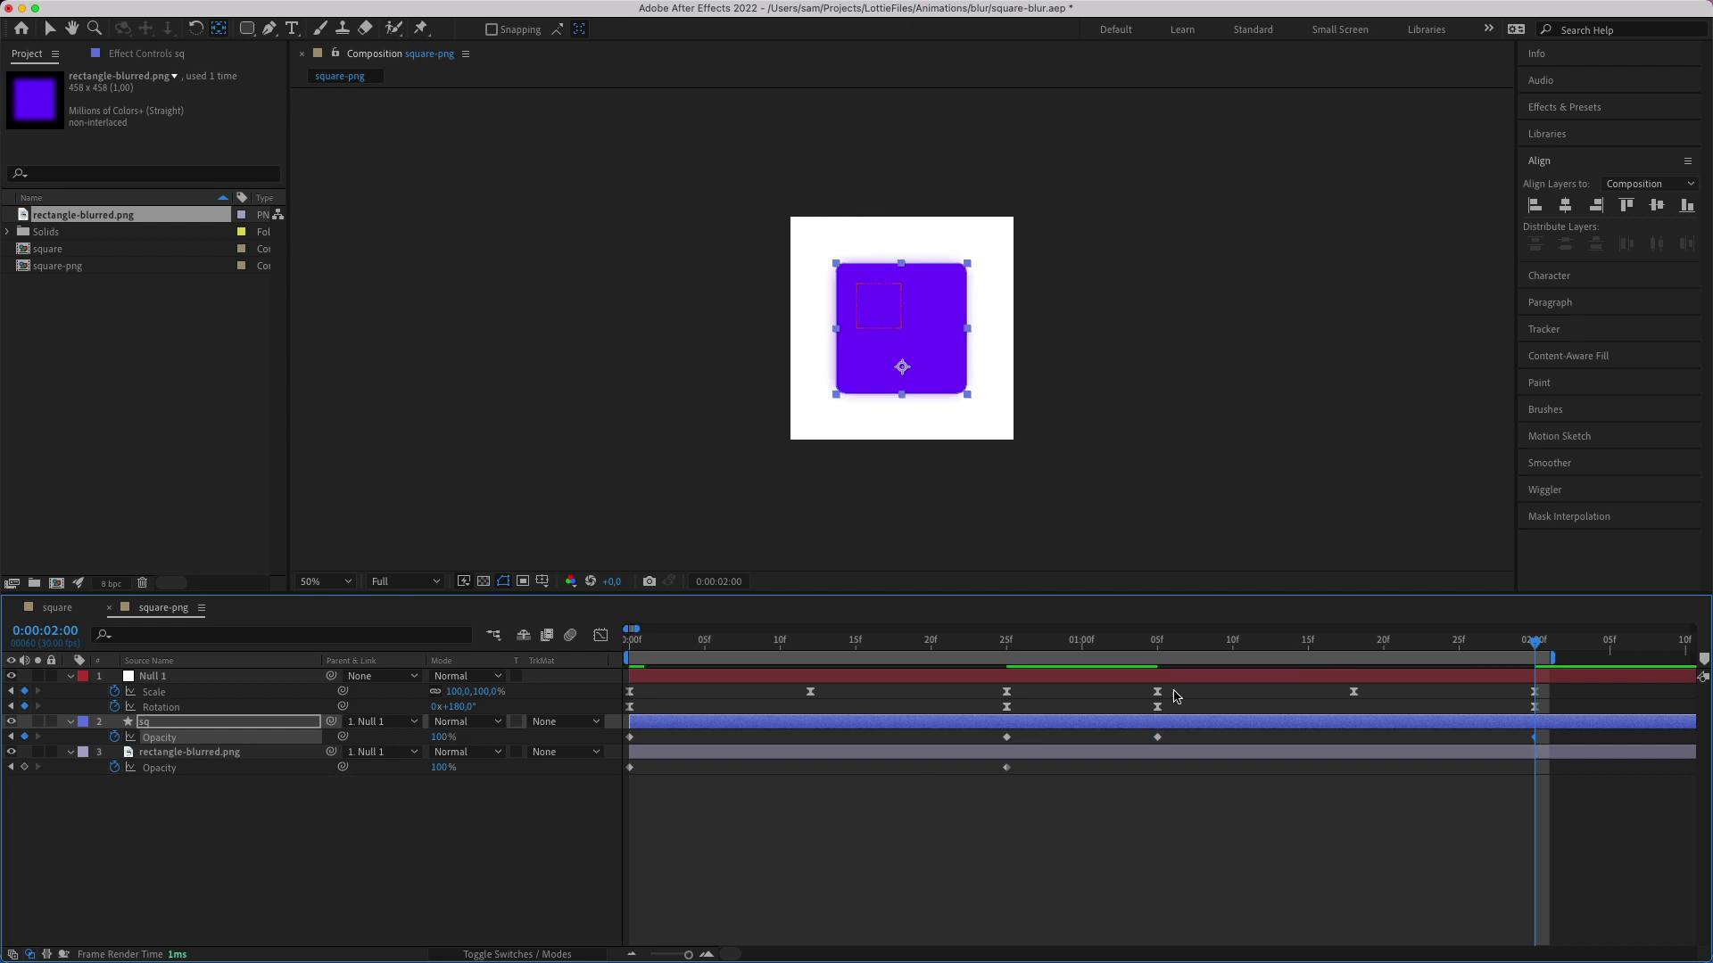
# - Keyframe rectangle-blurred.png's opacity to hold 100% at 0:00:01:05 and reach 0% at 0:00:02:00
pyautogui.moveTo(1094, 643); pyautogui.dragTo(1157, 643)
pyautogui.click(1006, 767)
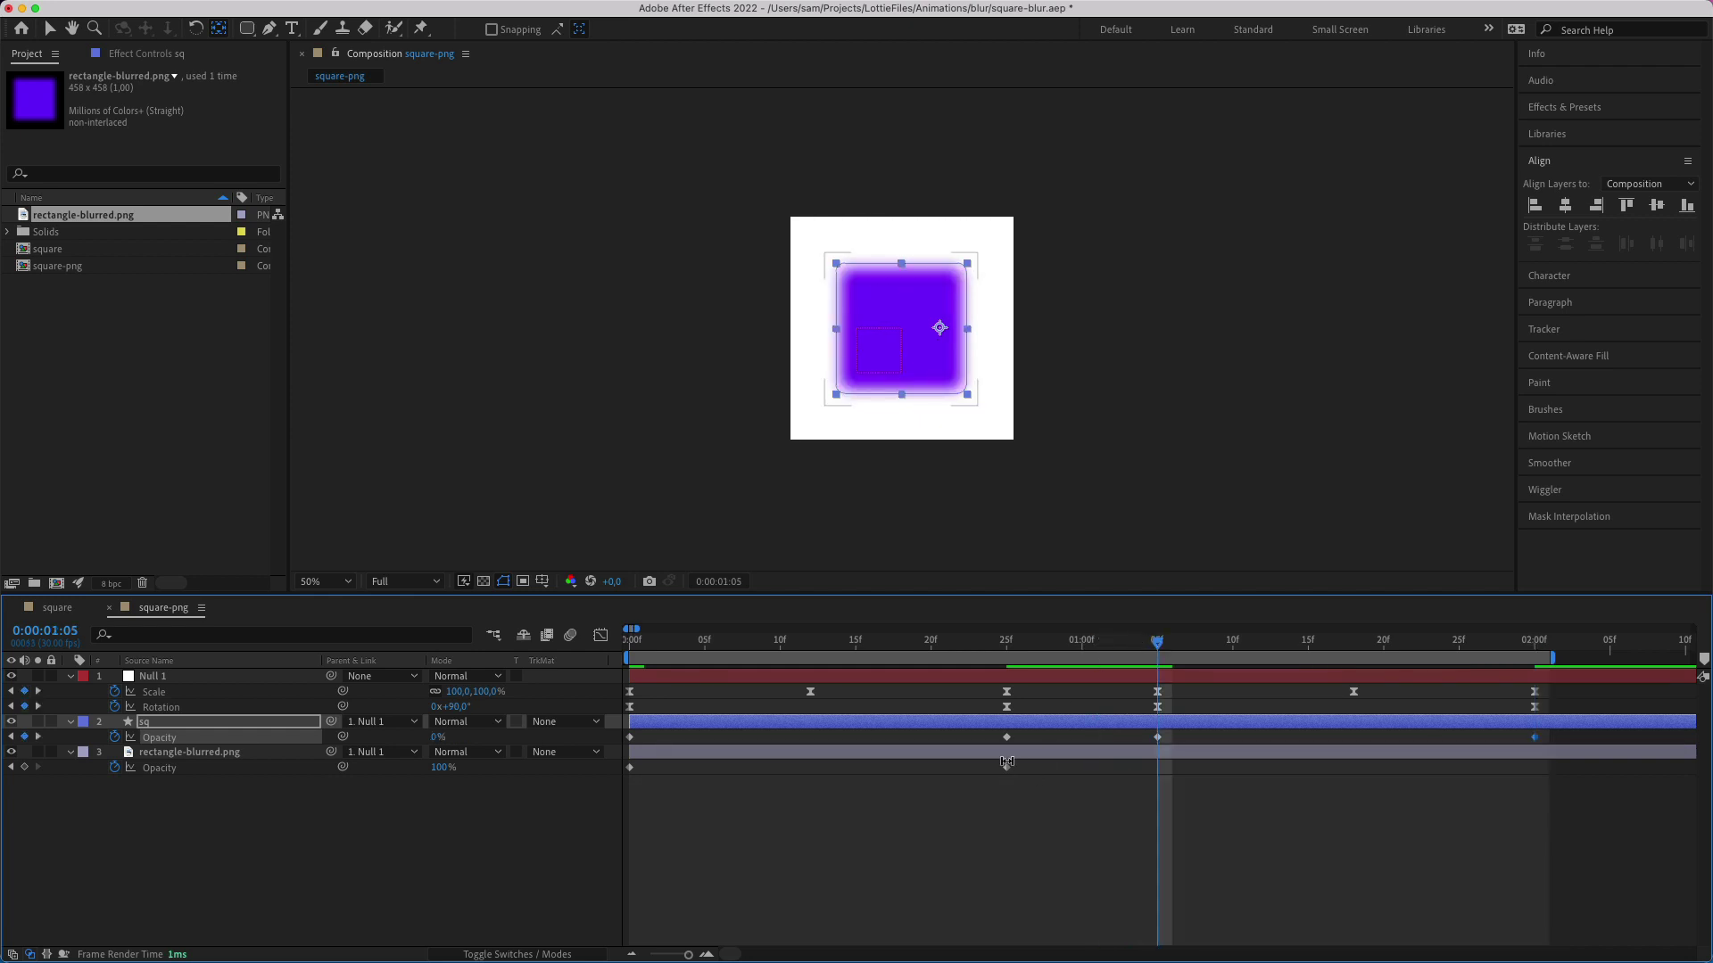
pyautogui.moveTo(1617, 642); pyautogui.dragTo(1525, 640)
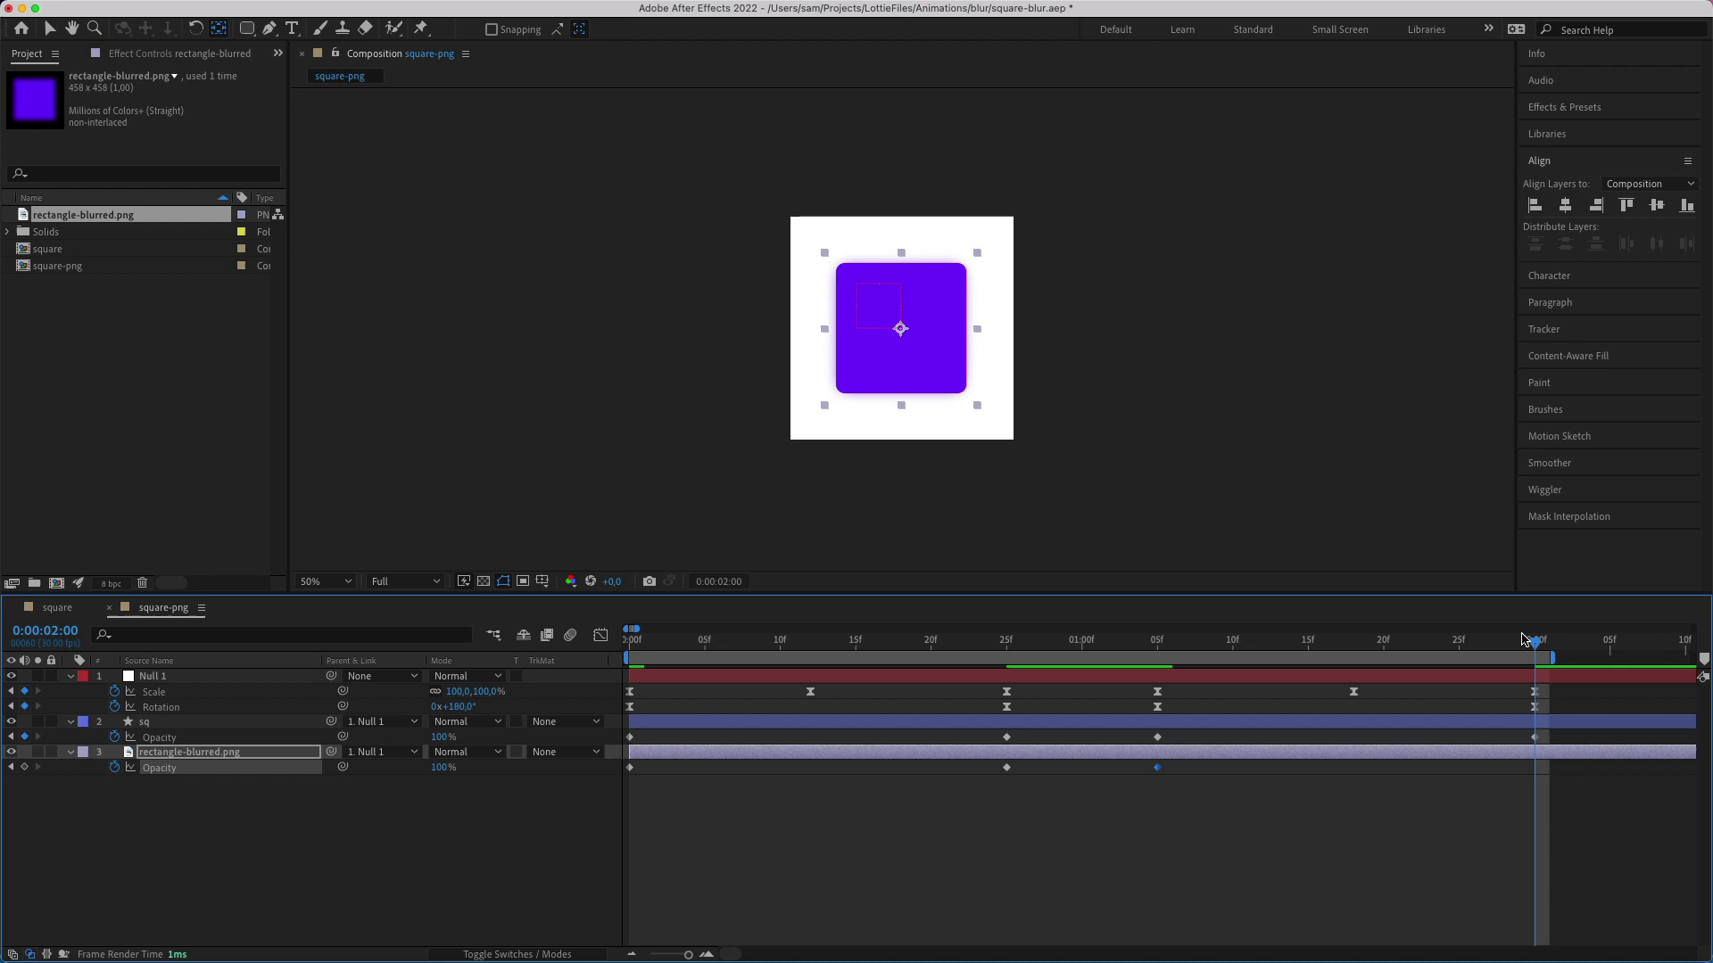
pyautogui.click(446, 783)
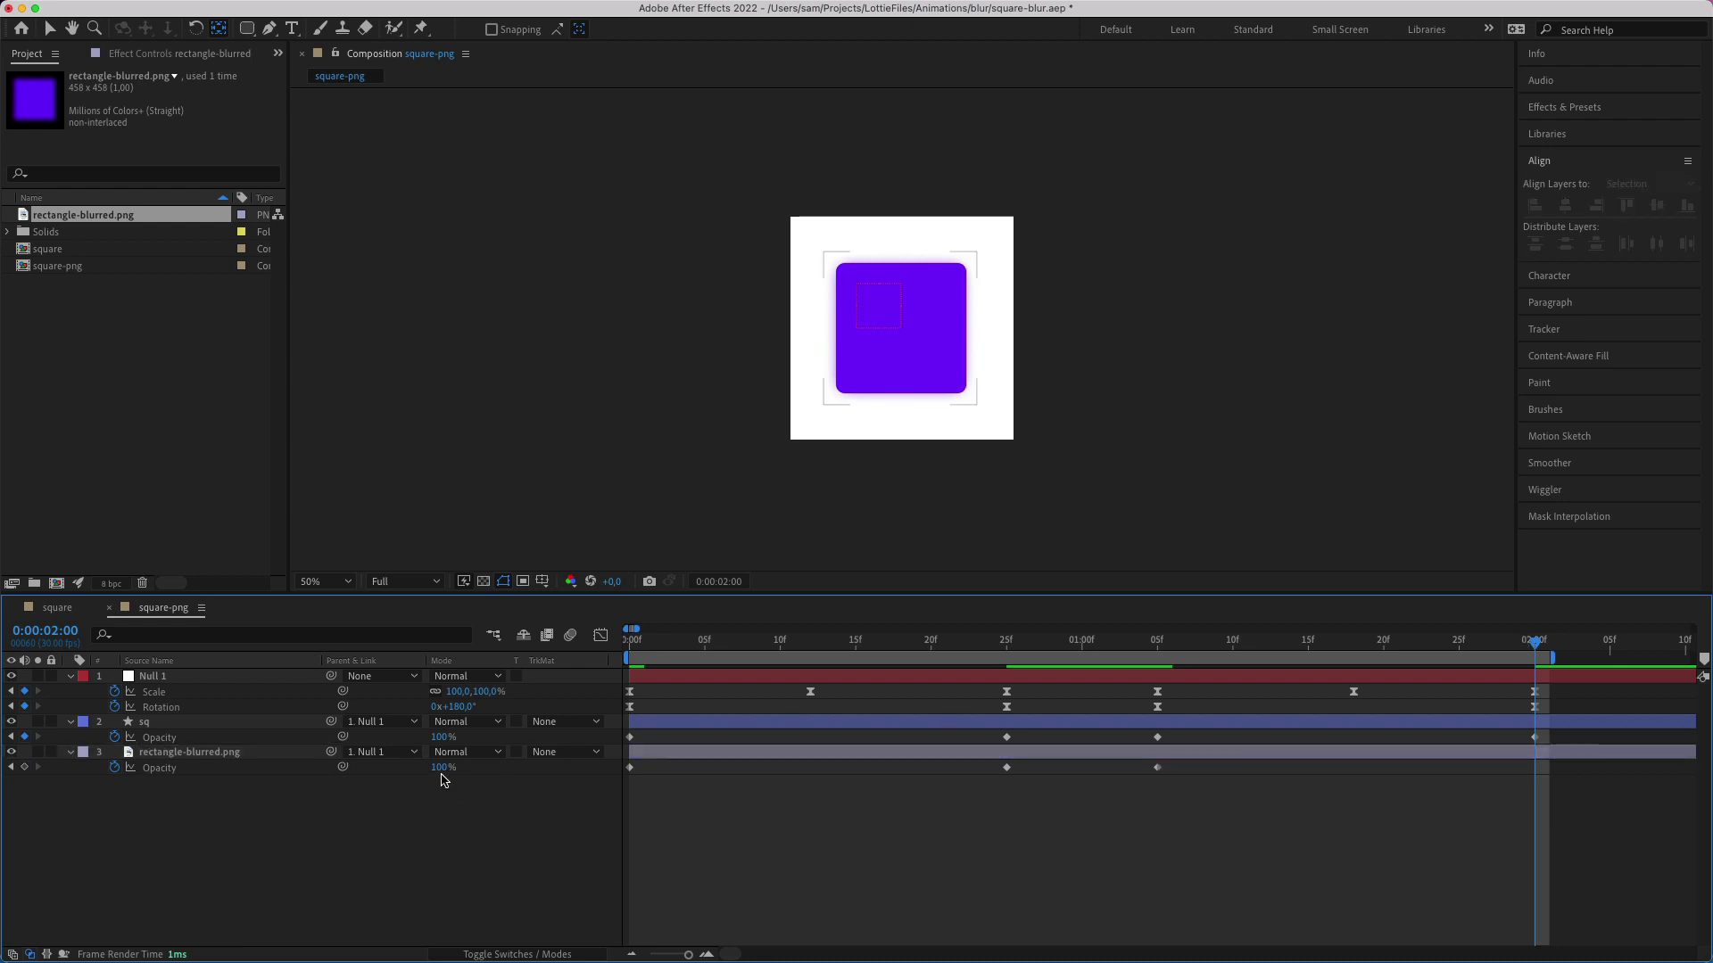
pyautogui.press('Return')
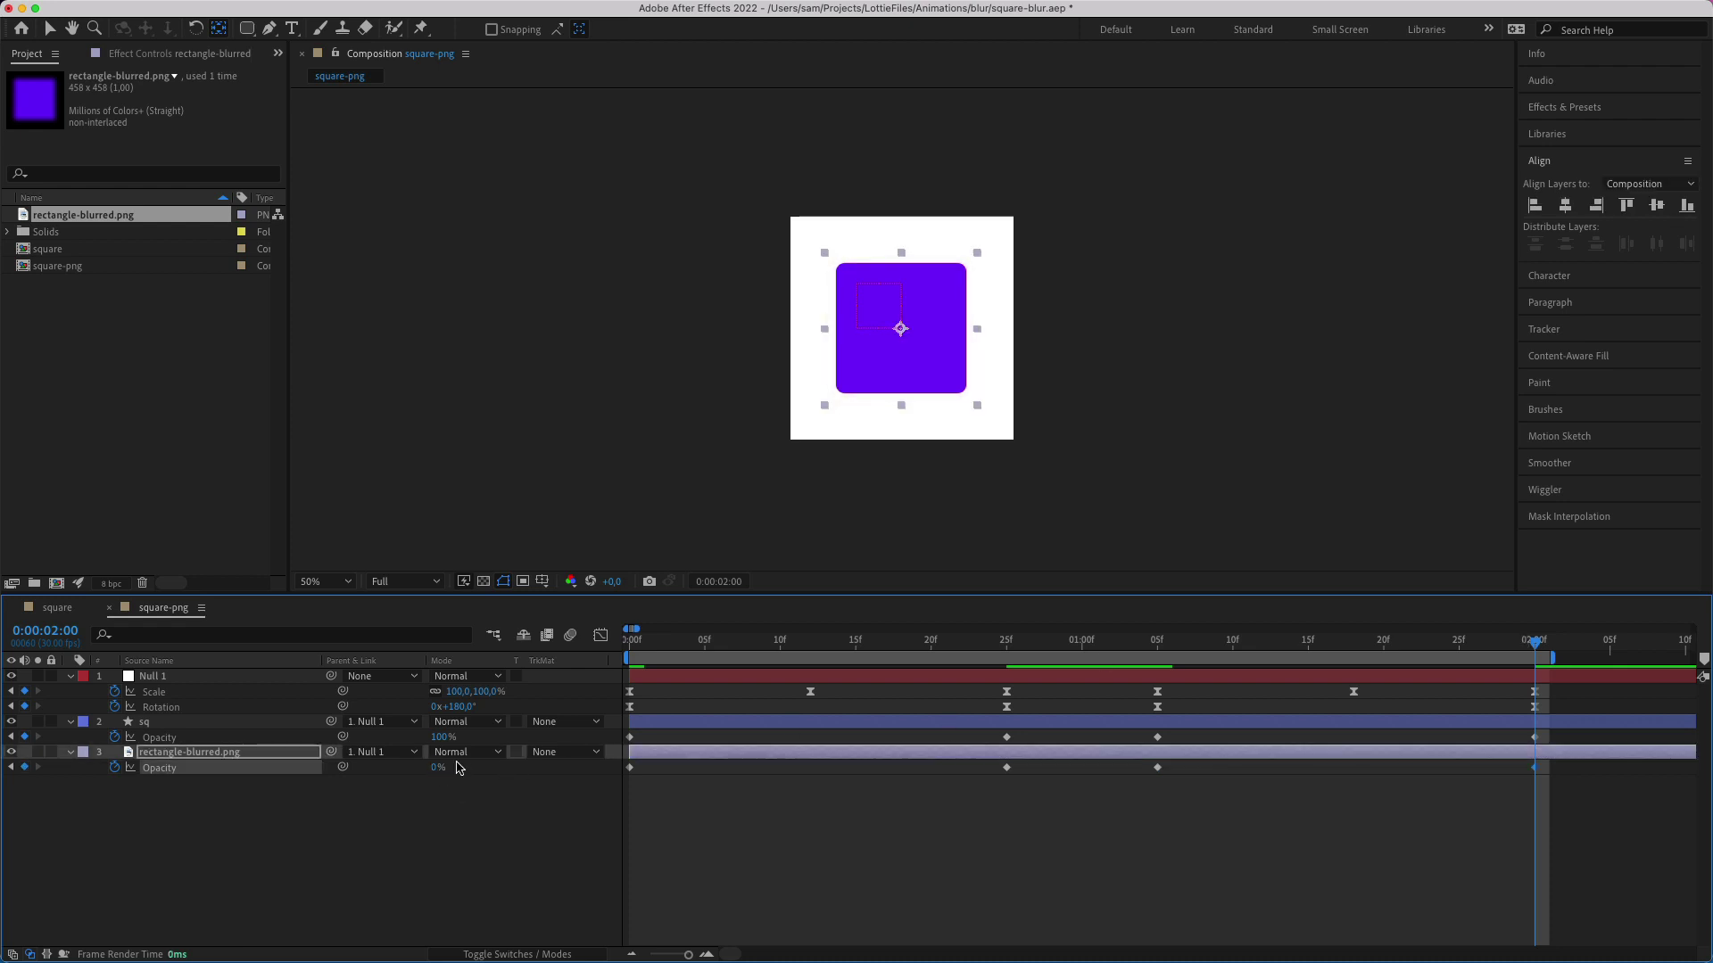
pyautogui.click(689, 800)
# - Set rectangle-blurred.png's opacity to 0% at the first frame
pyautogui.moveTo(654, 646); pyautogui.dragTo(631, 644)
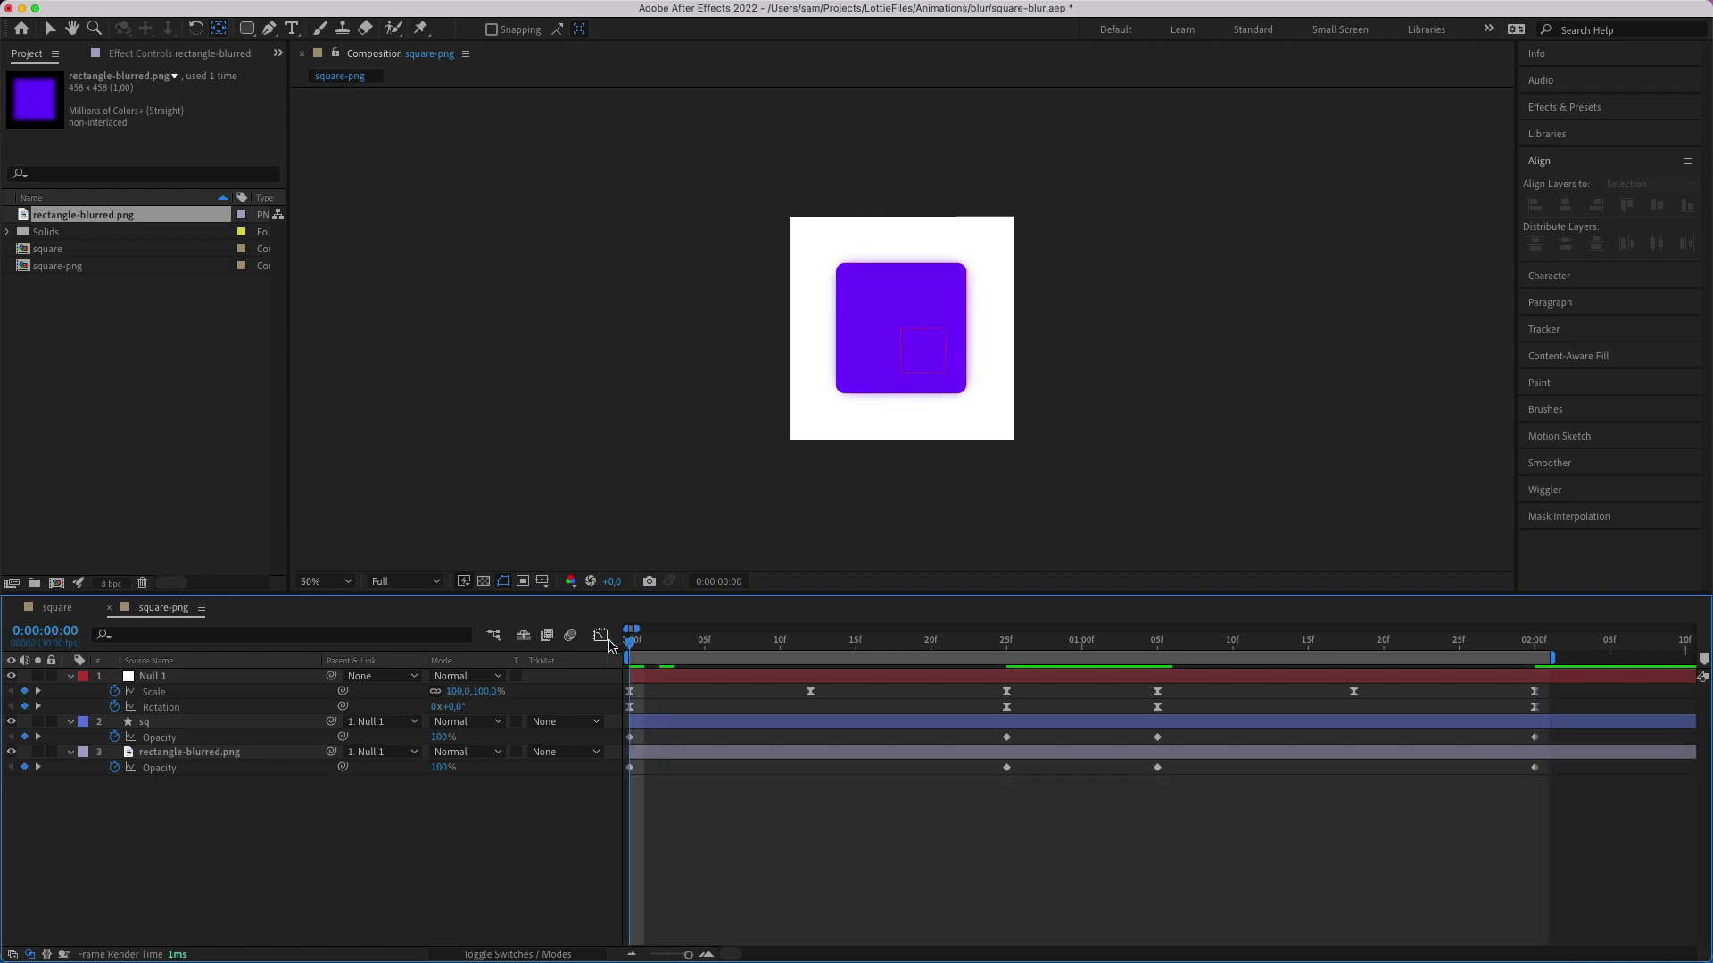
pyautogui.click(443, 768)
pyautogui.write('0')
pyautogui.press('Return')
pyautogui.click(688, 839)
# - Play back and scrub the square-png animation to check the crossfade between the sharp and blurred squares
pyautogui.press('space')
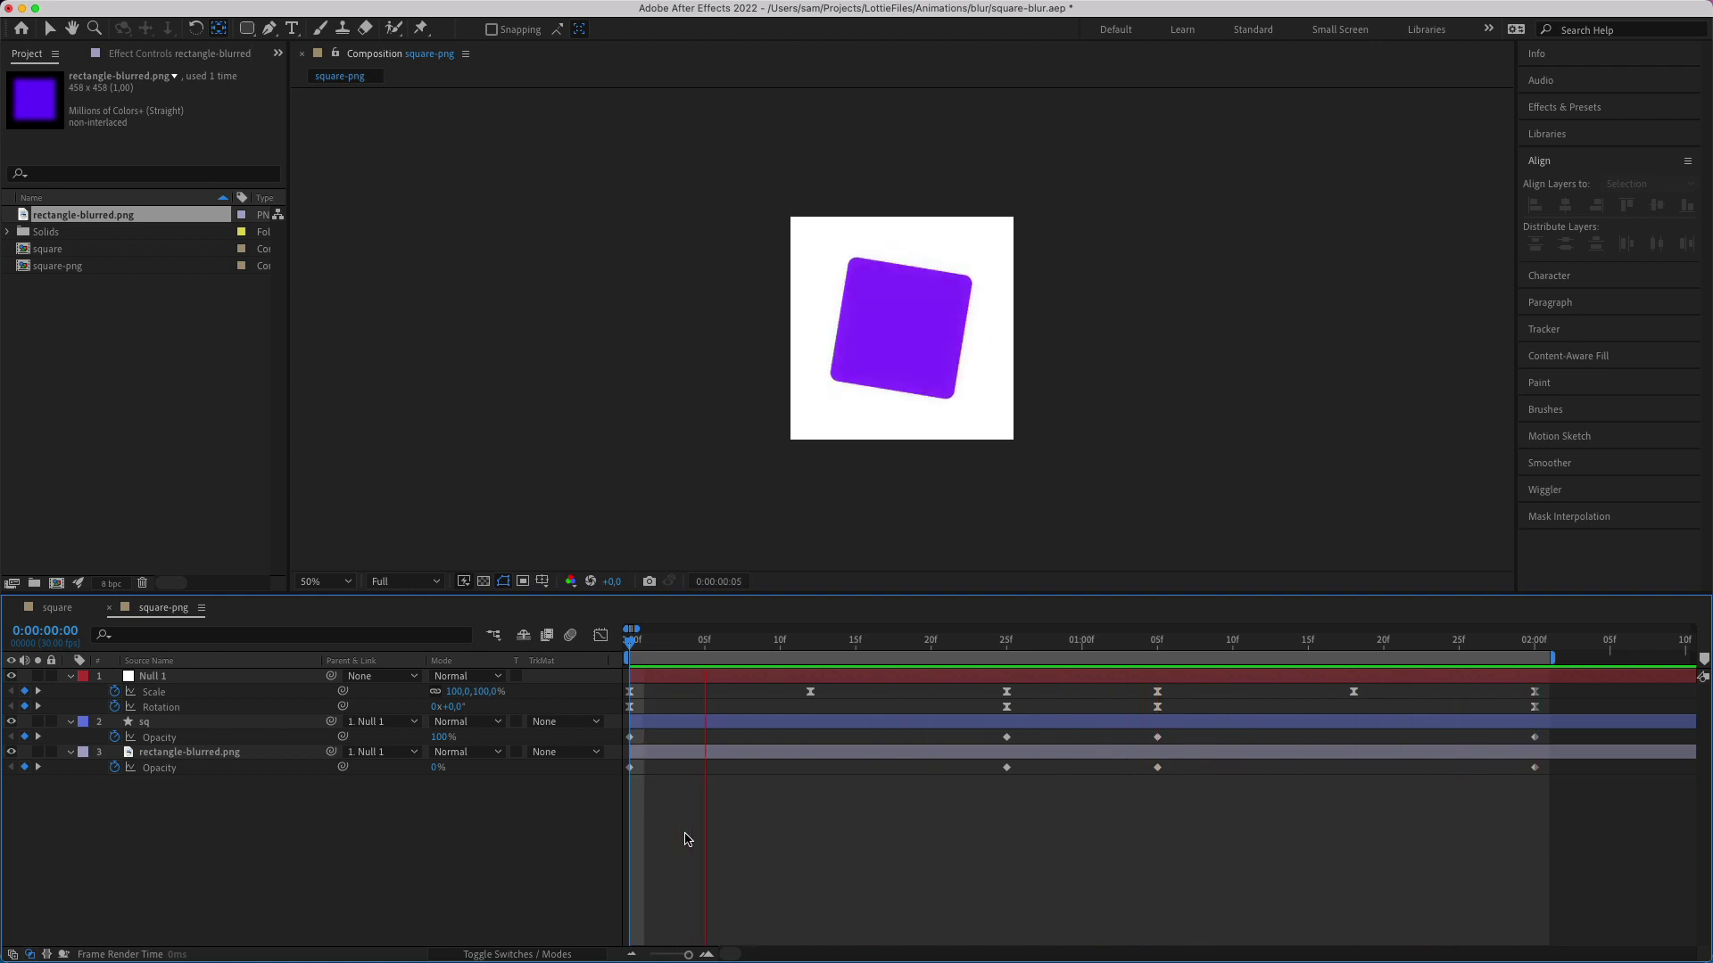
pyautogui.press('space')
pyautogui.click(999, 646)
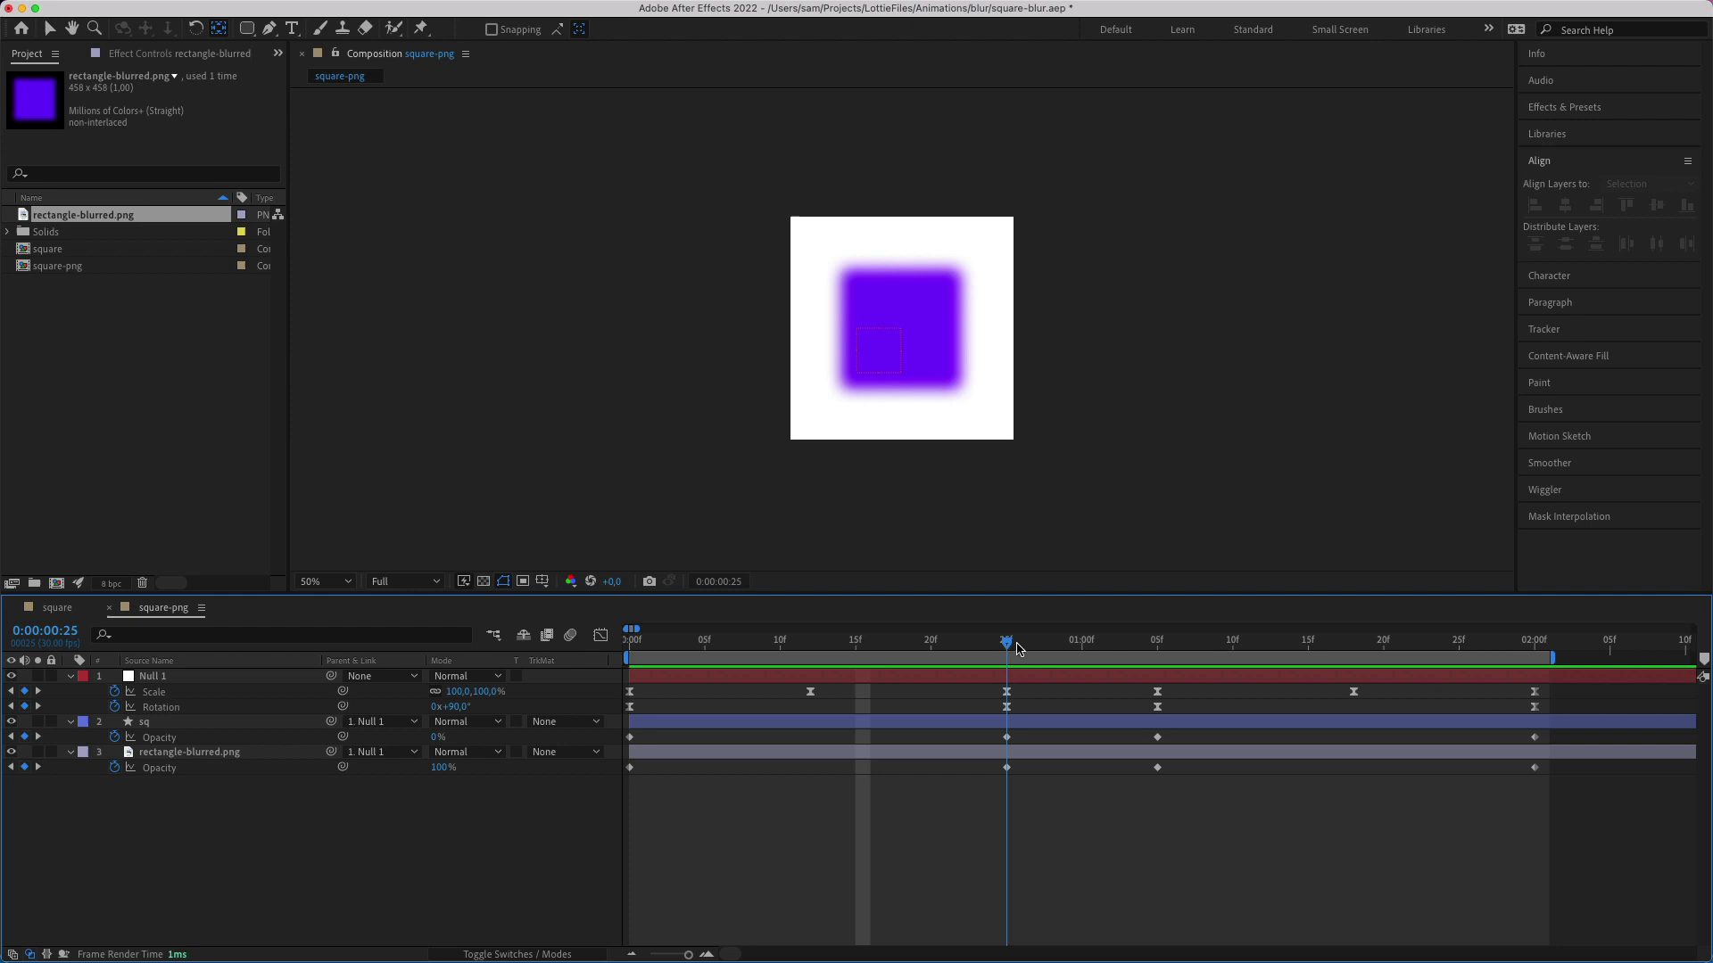
pyautogui.moveTo(1020, 649); pyautogui.dragTo(624, 704)
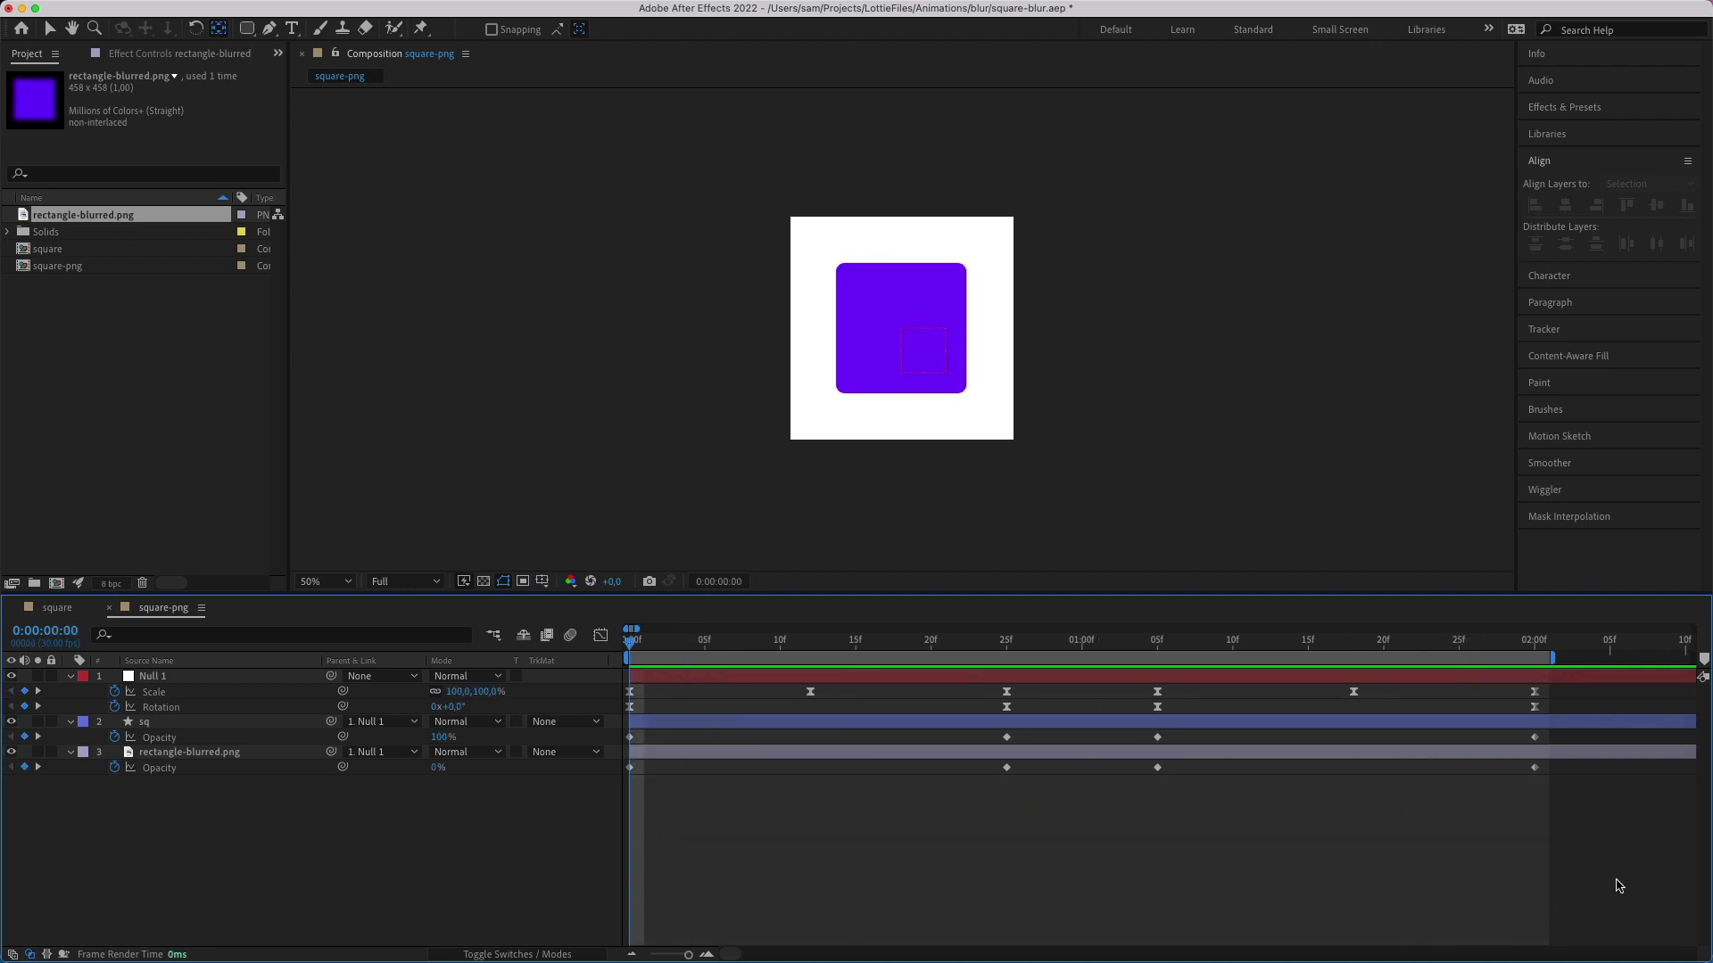
# - Apply Easy Ease to all Opacity keyframes of sq and rectangle-blurred.png, and save the project
pyautogui.moveTo(1619, 885); pyautogui.dragTo(605, 736)
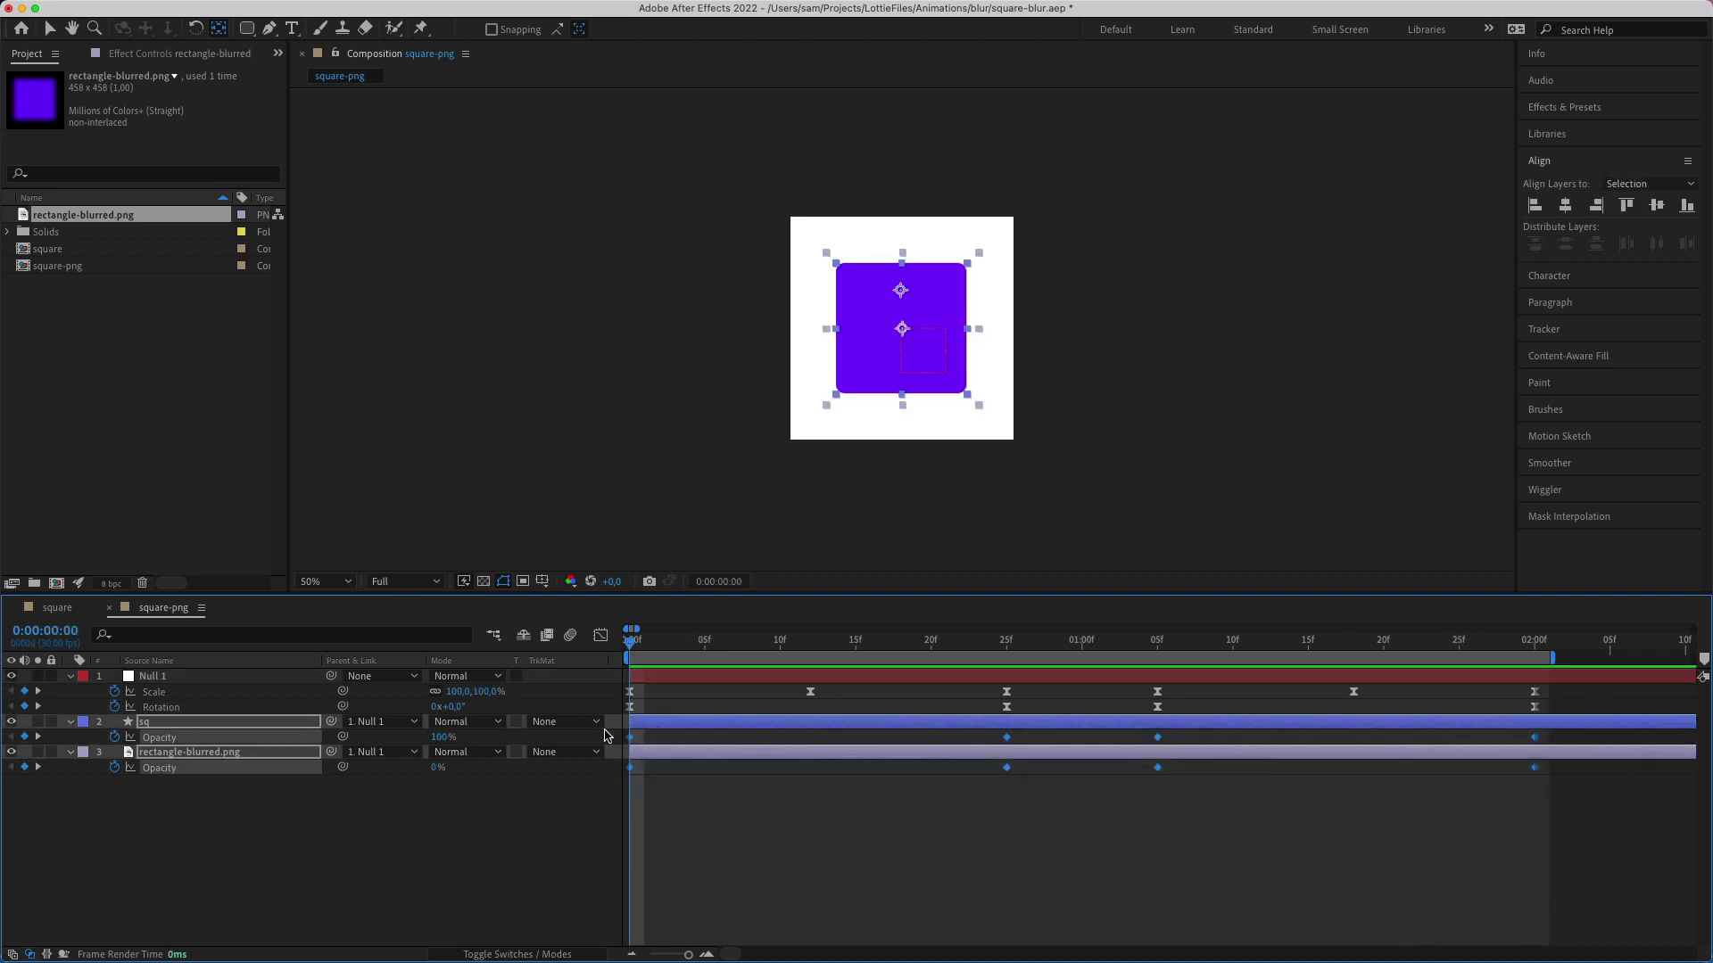
pyautogui.press('F9')
pyautogui.press('super+s')
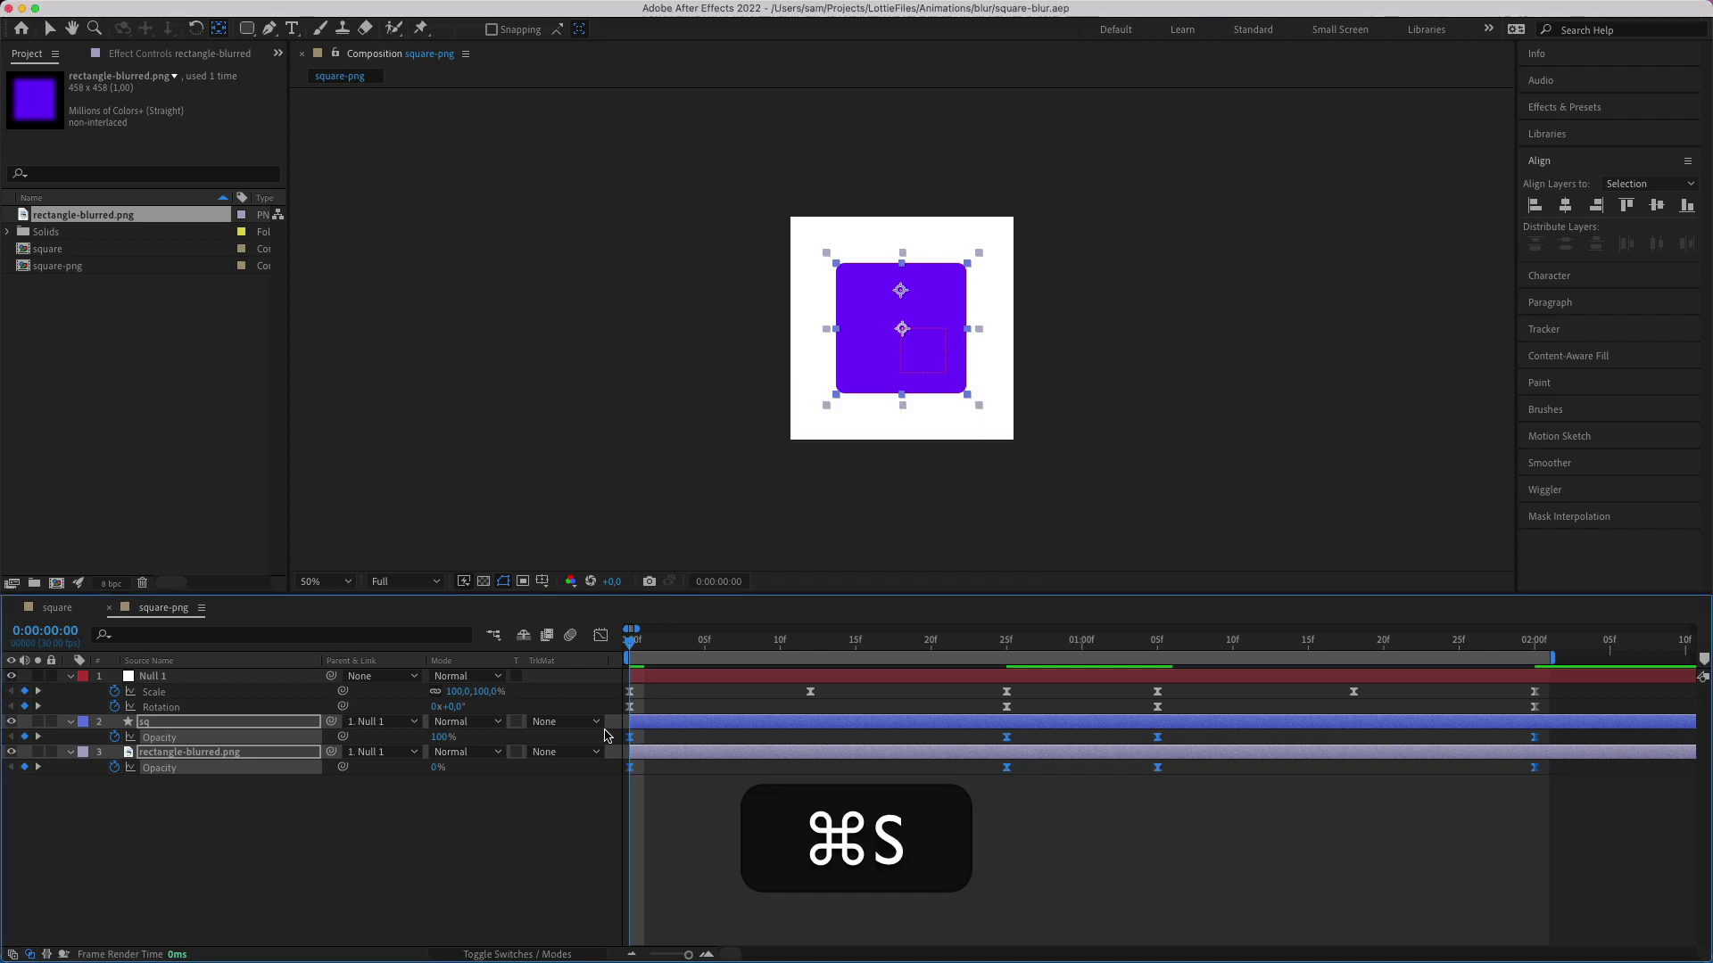
pyautogui.click(892, 792)
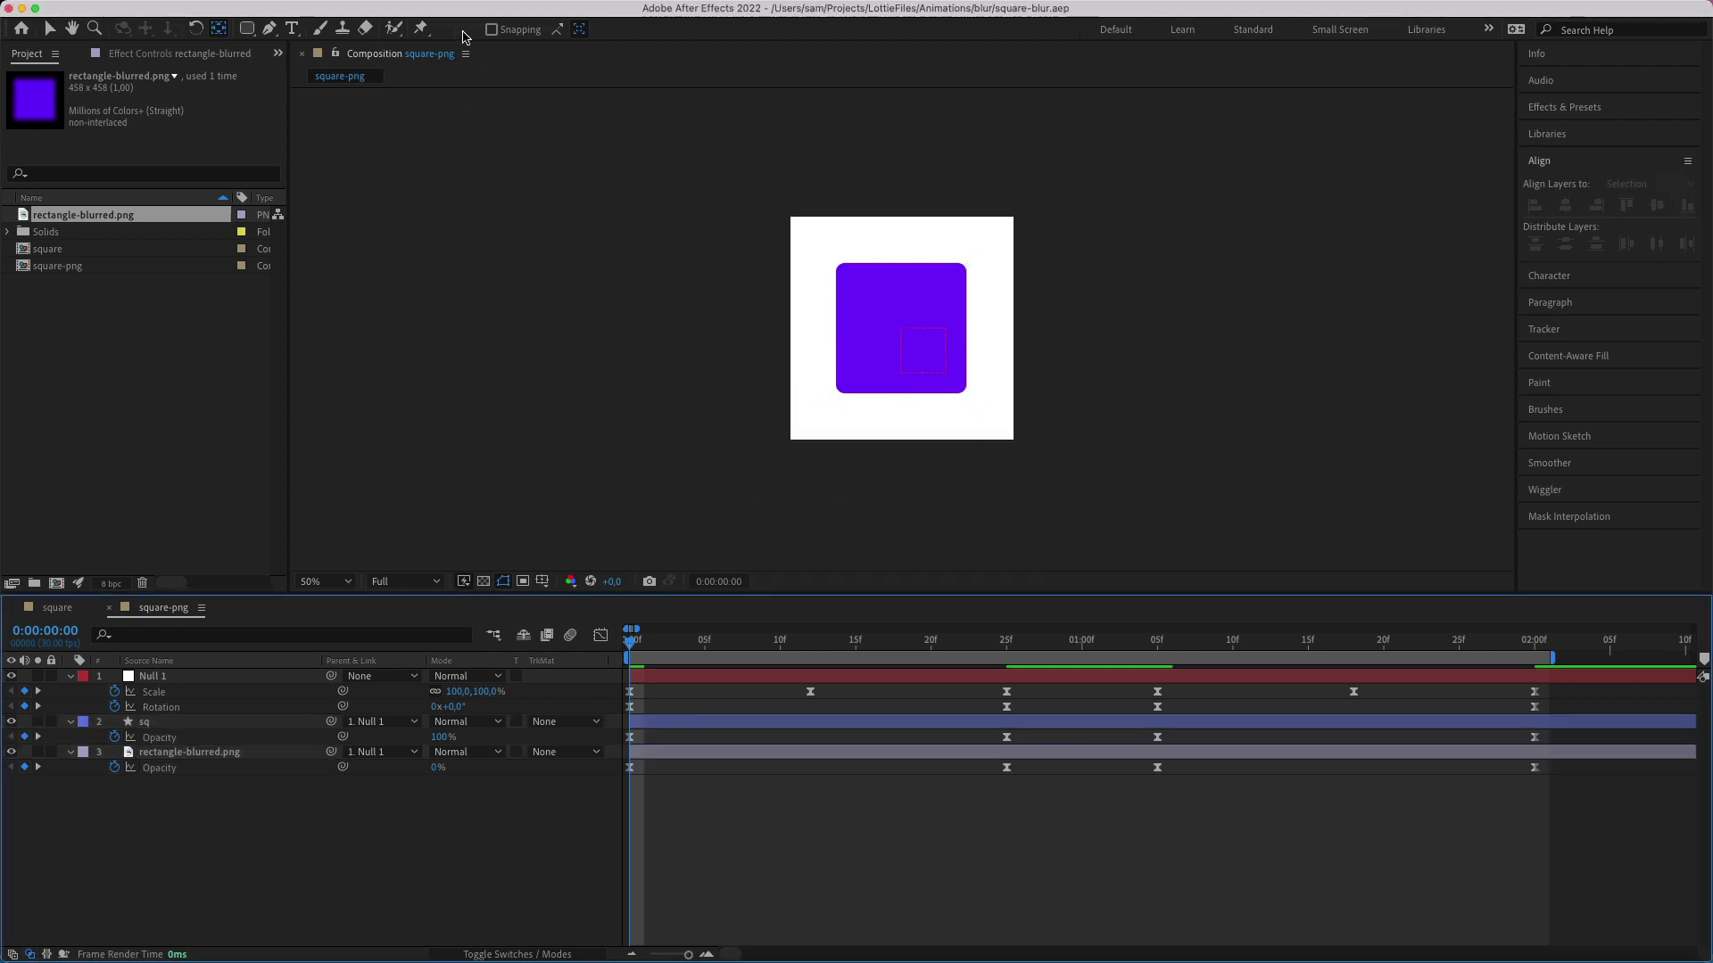
# - Open the LottieFiles extension and upload the rendered square-png animation
pyautogui.click(541, 11)
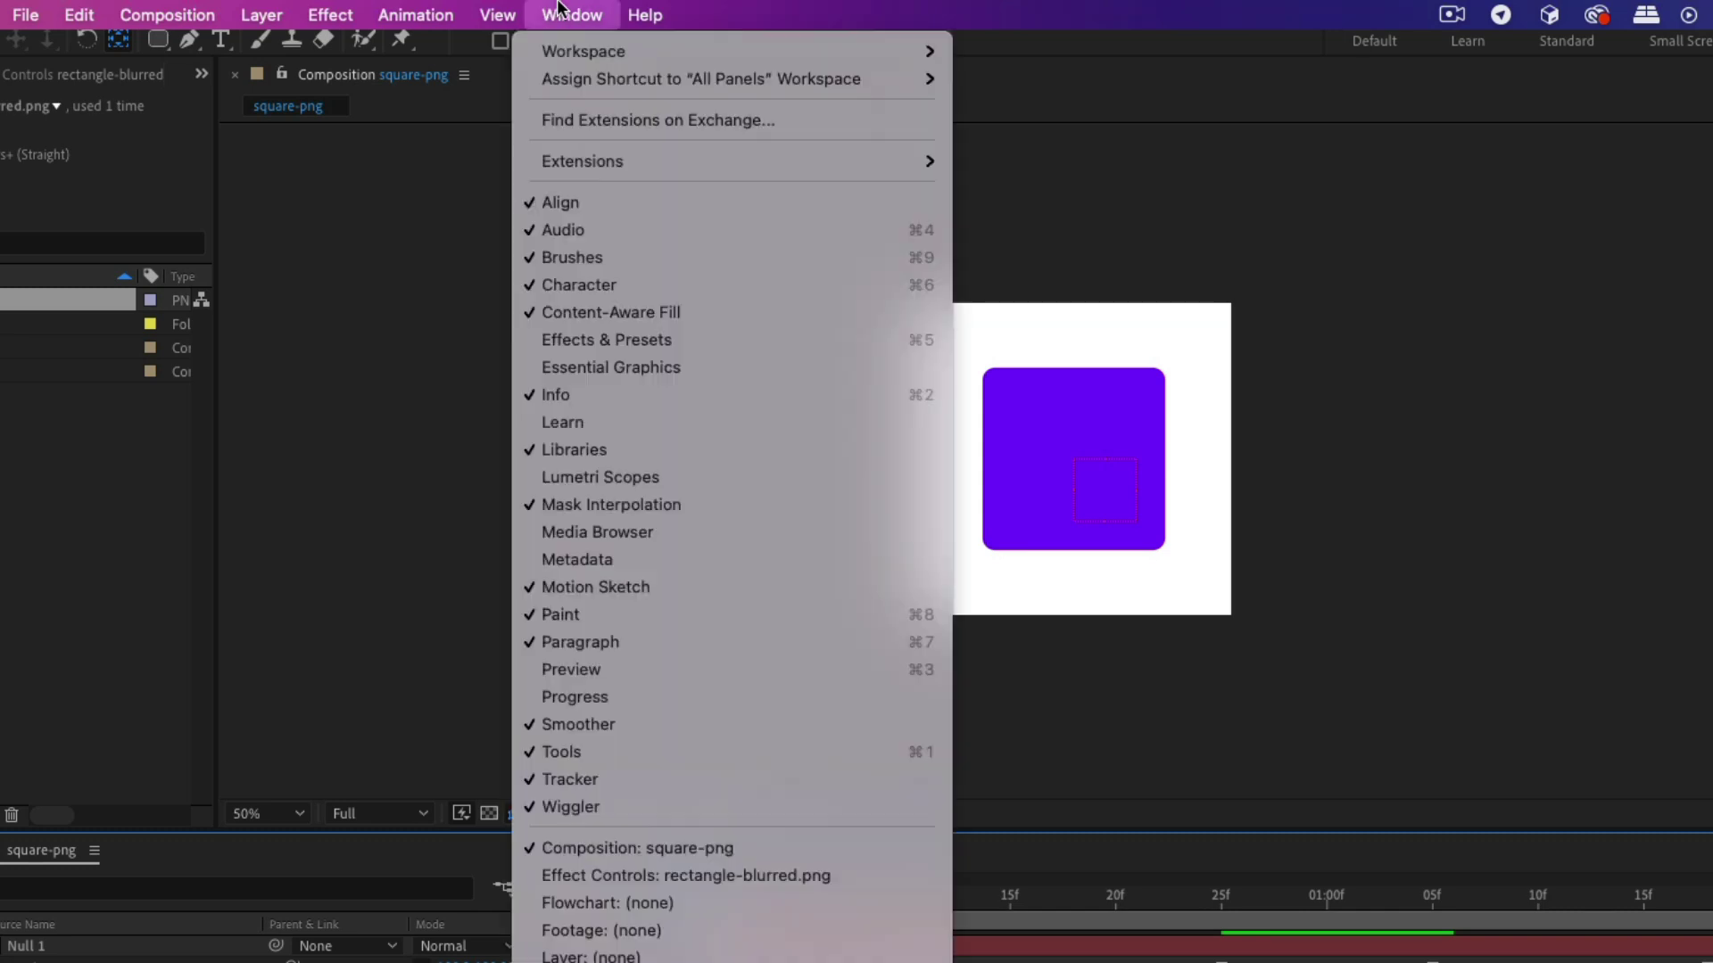
pyautogui.moveTo(892, 161)
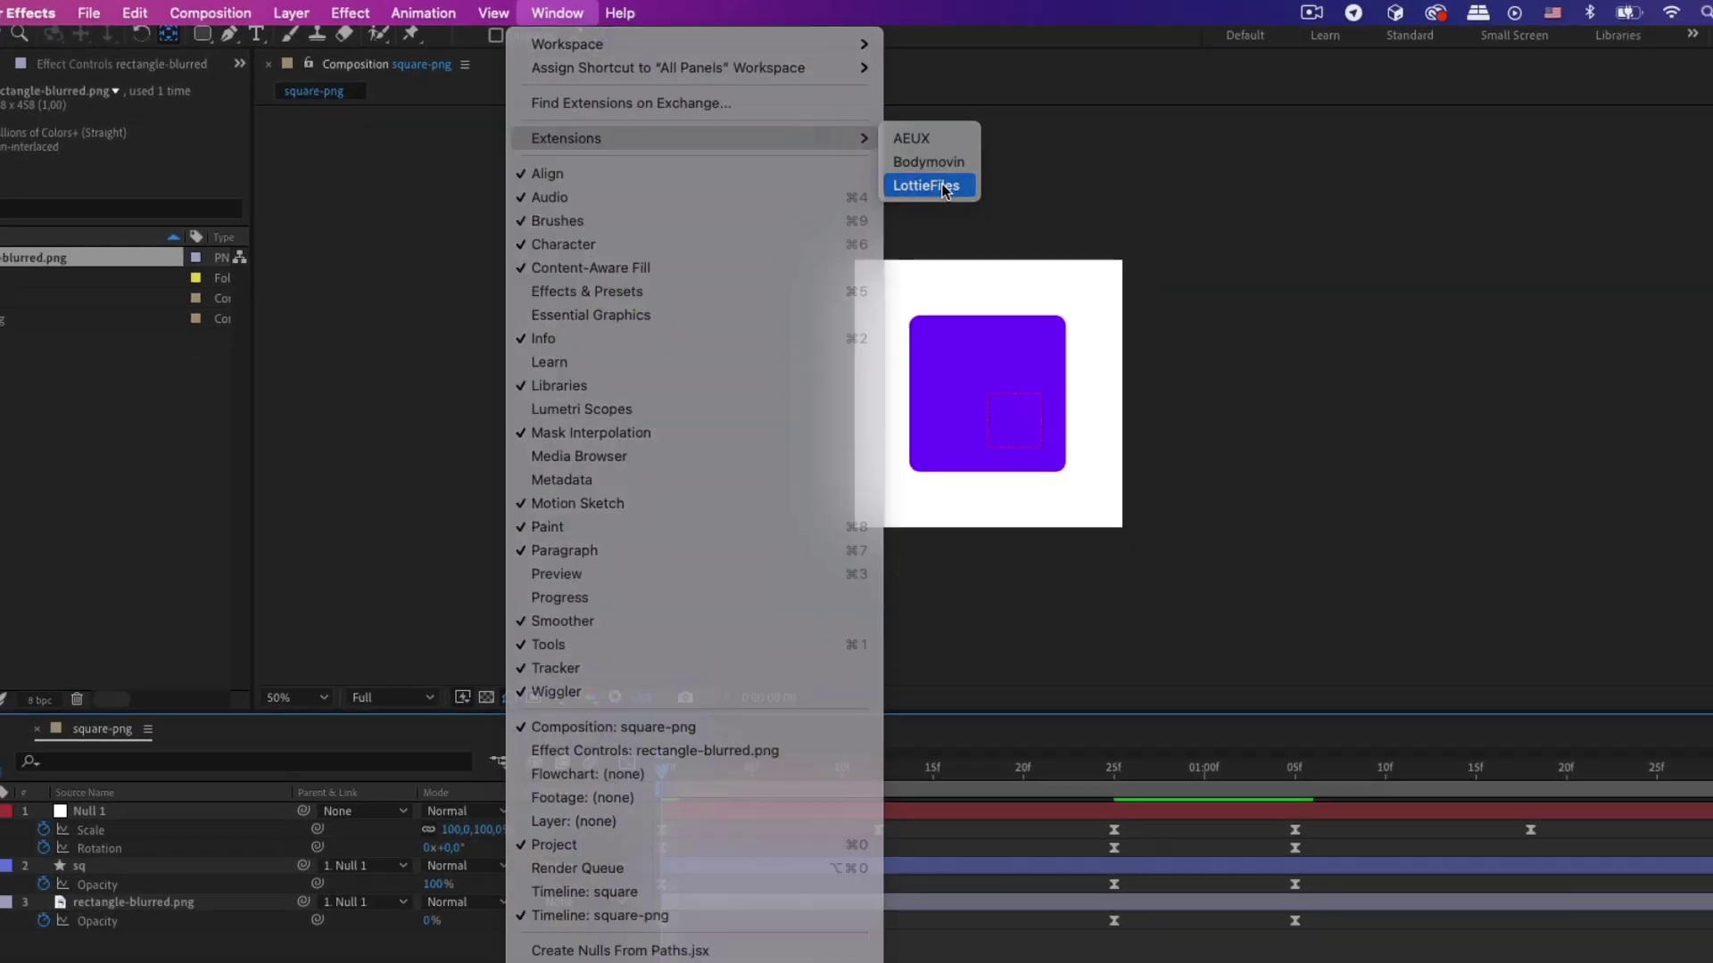
pyautogui.click(1026, 215)
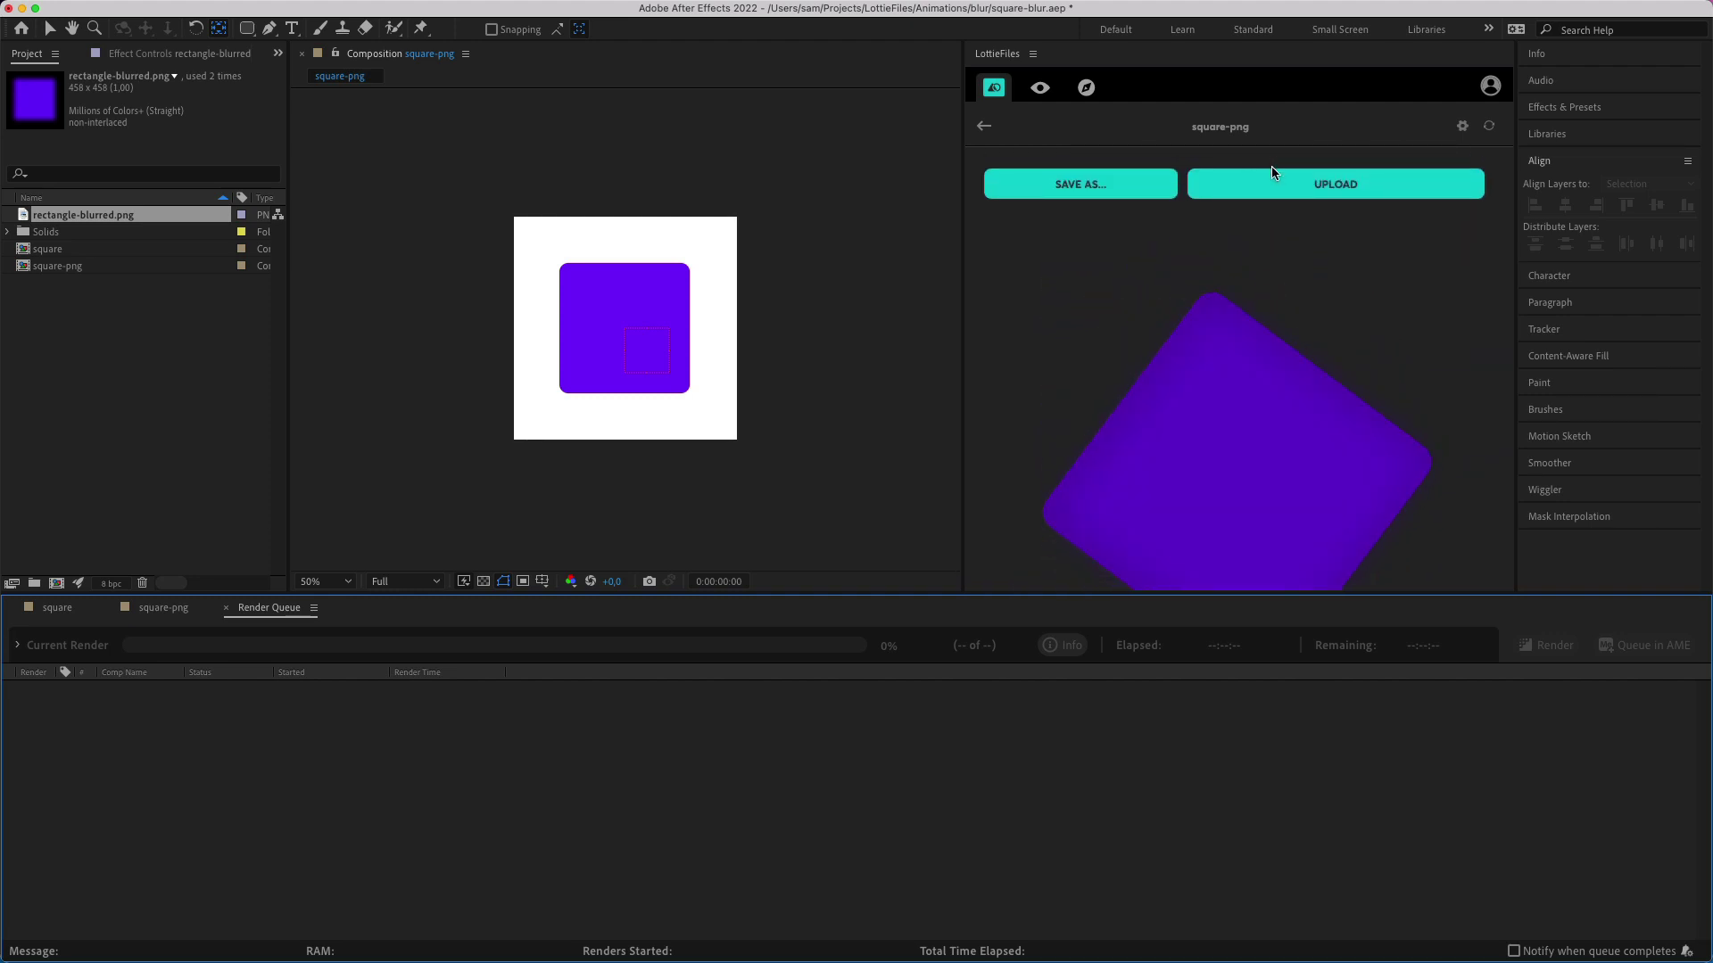
pyautogui.click(1260, 189)
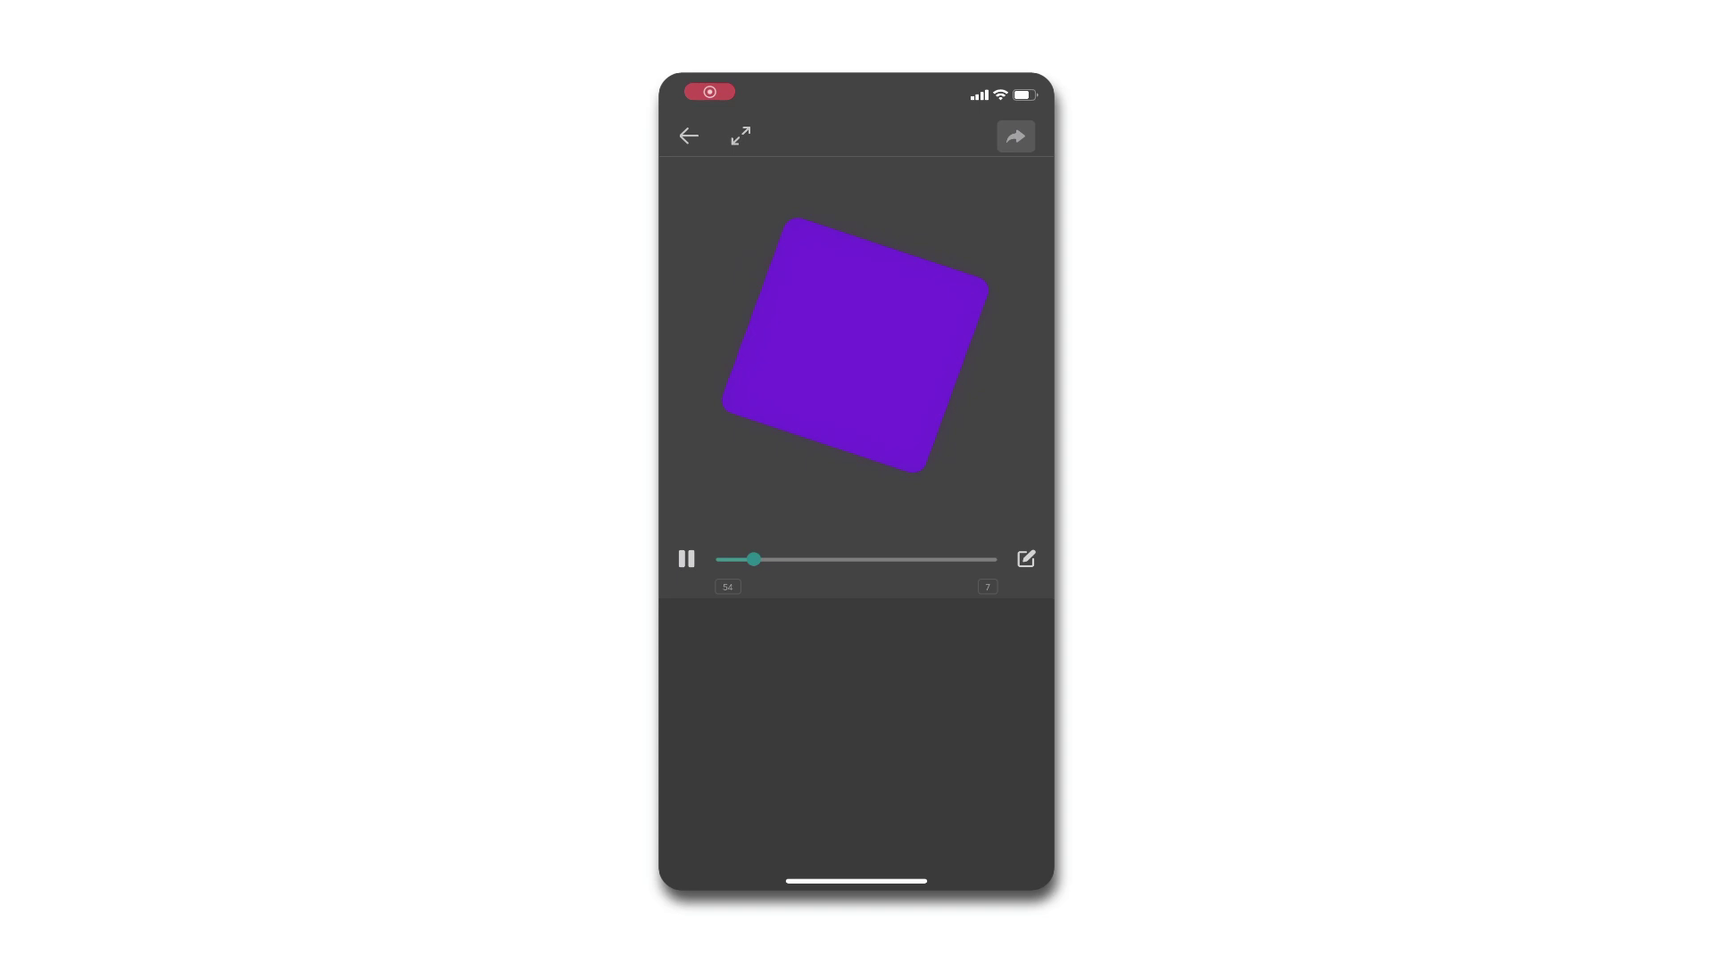